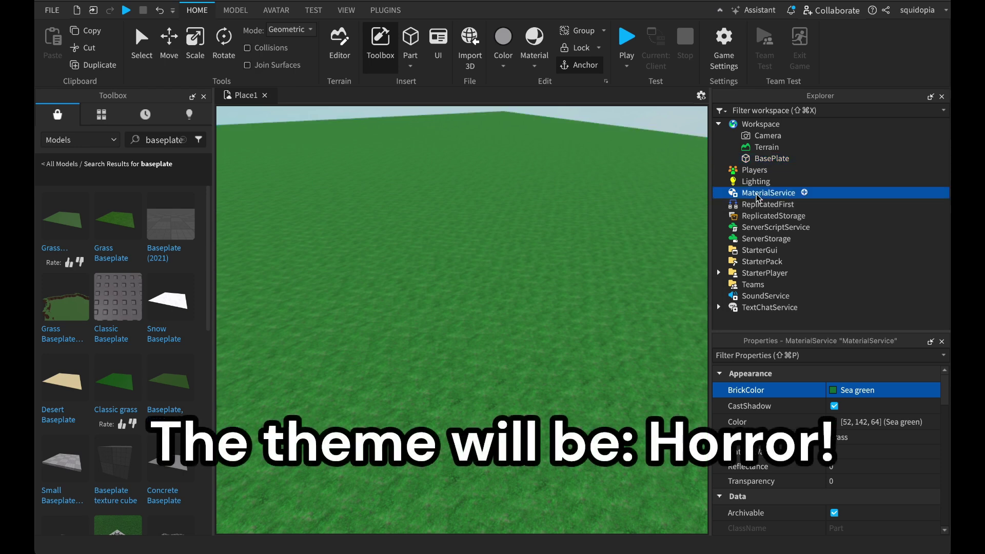
Turn off the Use2022Materials property of MaterialService to give the baseplate a darker grass look
click(834, 466)
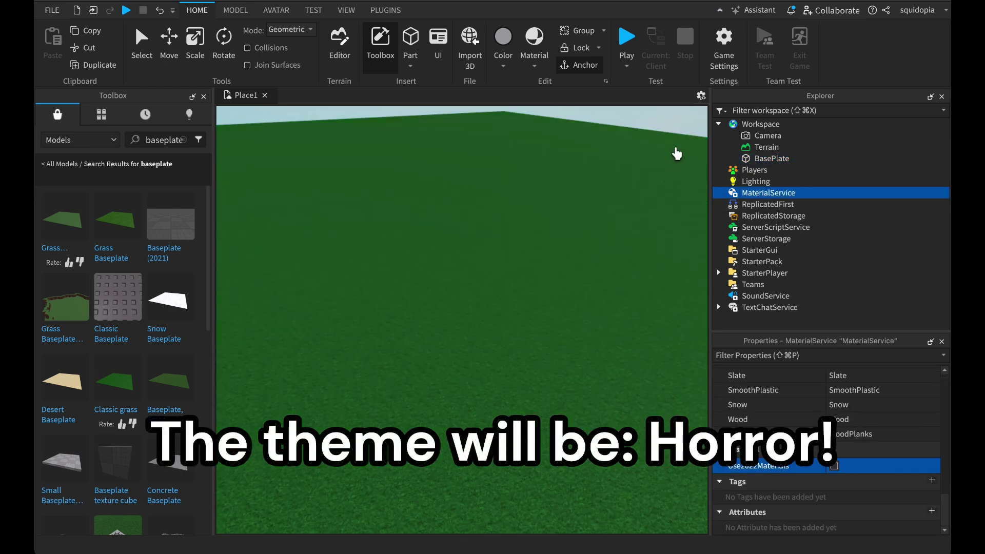
click(135, 60)
click(631, 125)
right_drag(631, 125, 632, 126)
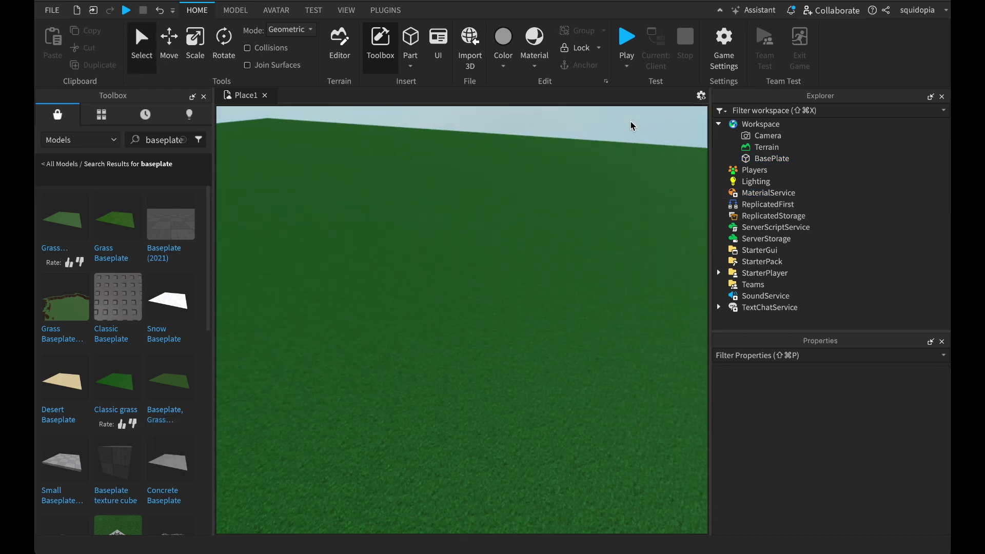
scroll(597, 191, down, 5)
scroll(597, 191, up, 3)
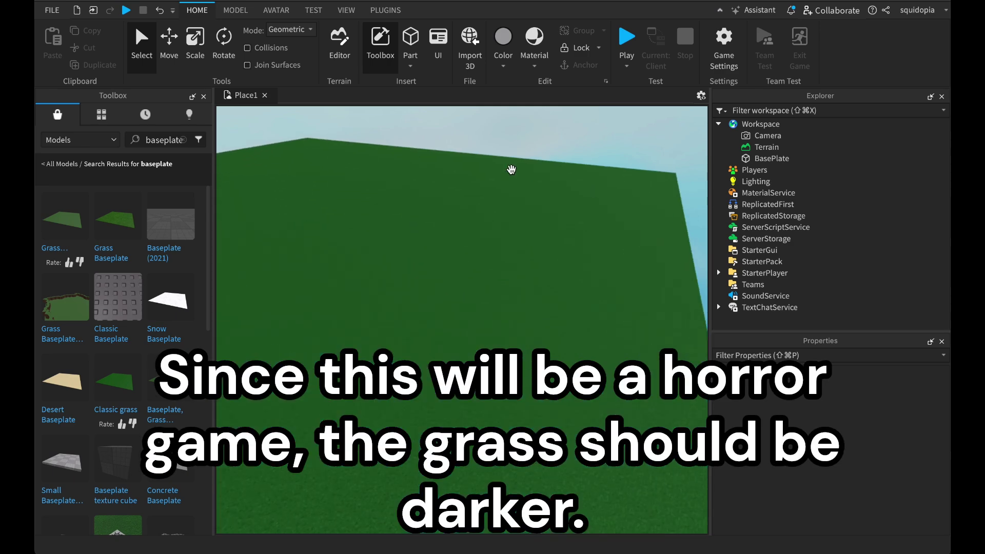
scroll(511, 170, up, 3)
right_drag(510, 170, 316, 149)
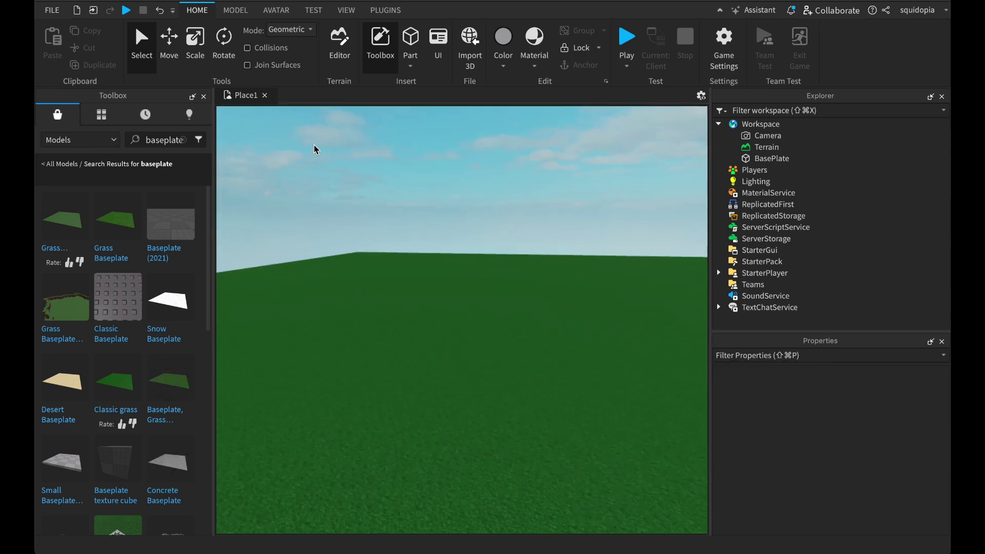
Search the model library for house
click(183, 140)
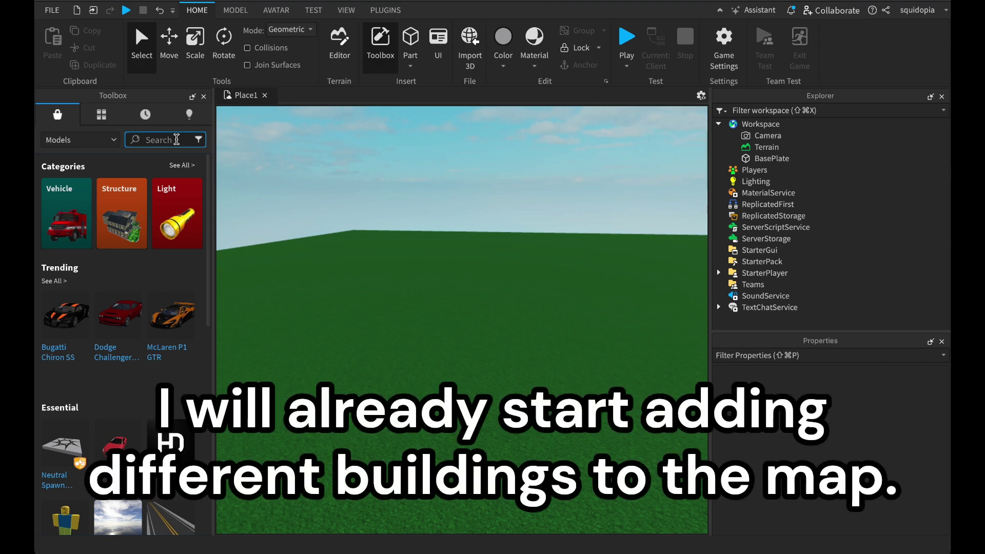
text(house)
key(Return)
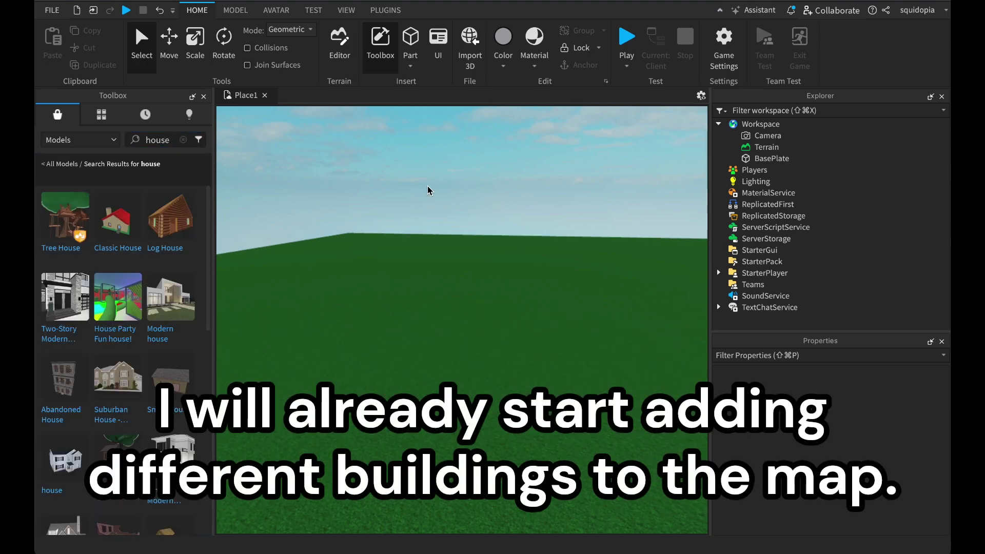
right_drag(429, 191, 428, 191)
scroll(429, 191, down, 3)
scroll(429, 191, up, 2)
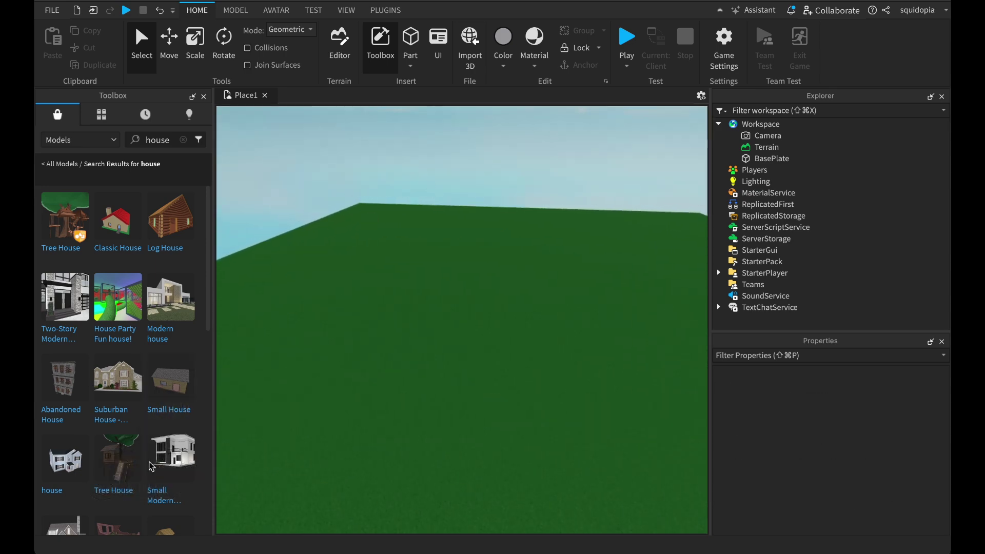
Insert the wooden Tree House model on stilts and lower it by about 3.25 studs onto the baseplate
drag(118, 459, 445, 277)
key(f)
right_drag(530, 294, 528, 294)
click(169, 49)
right_drag(453, 290, 454, 290)
drag(444, 187, 446, 214)
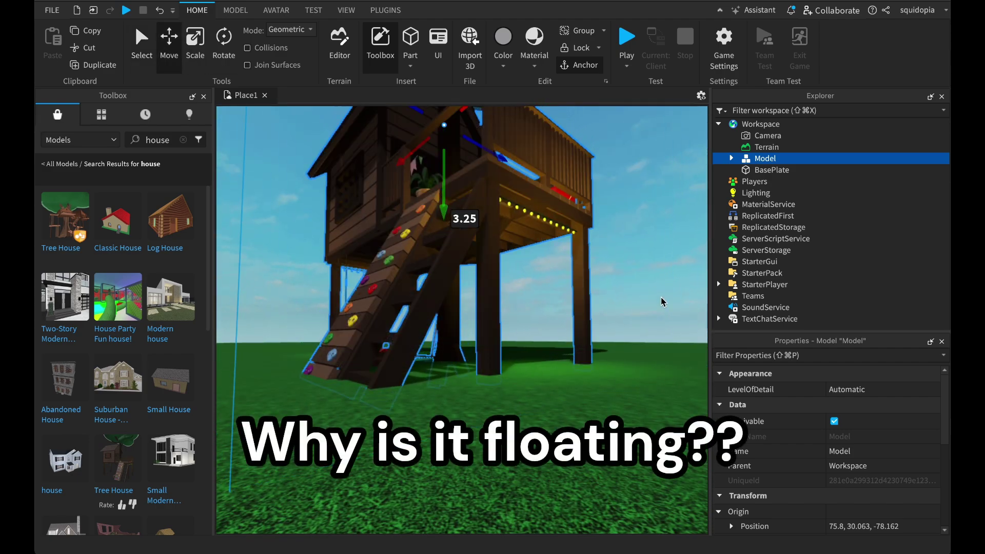
click(662, 300)
key(w)
right_drag(620, 261, 635, 239)
key(s)
scroll(635, 240, down, 5)
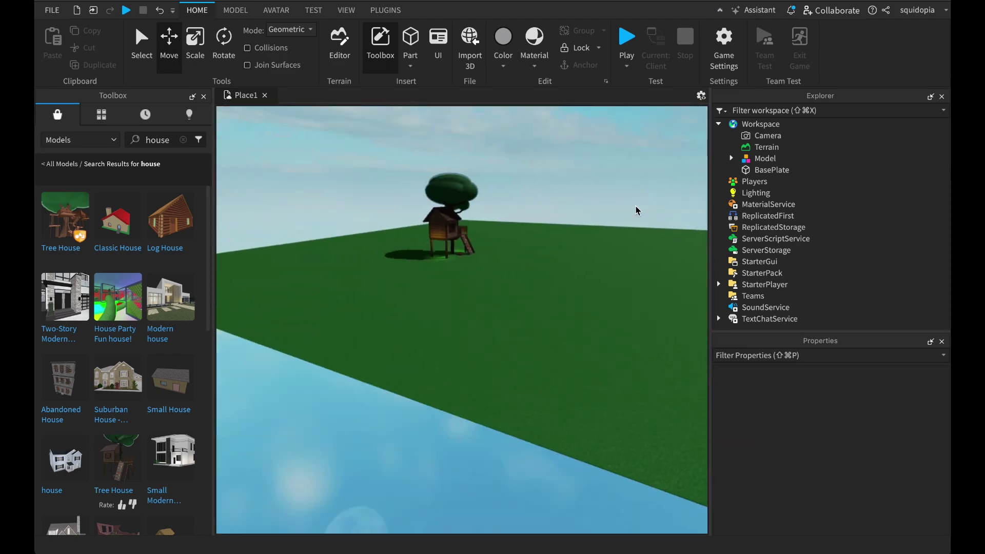
Find the Destroyed house model among the house results and insert it on an empty part of the baseplate
scroll(635, 209, up, 2)
scroll(106, 406, down, 5)
scroll(177, 404, down, 4)
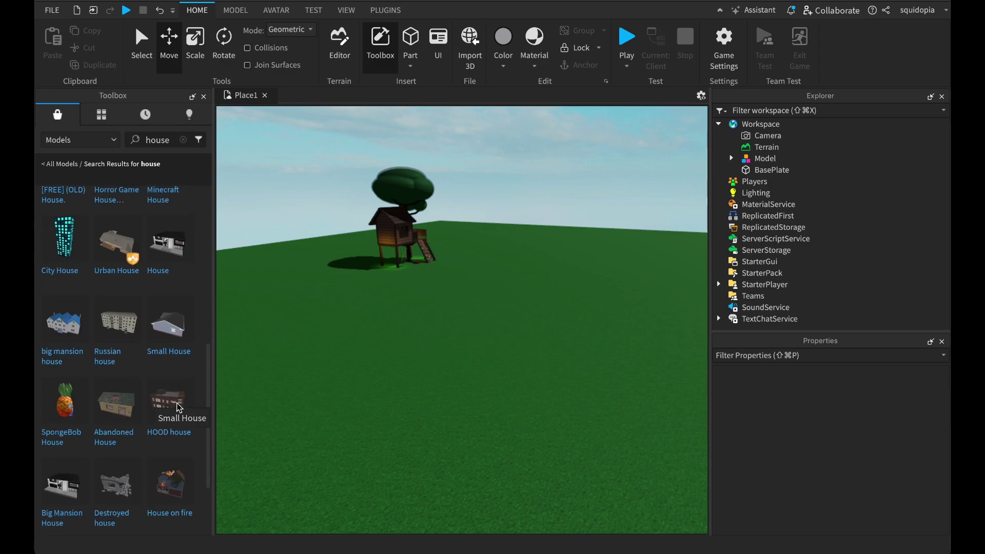
right_drag(439, 225, 438, 221)
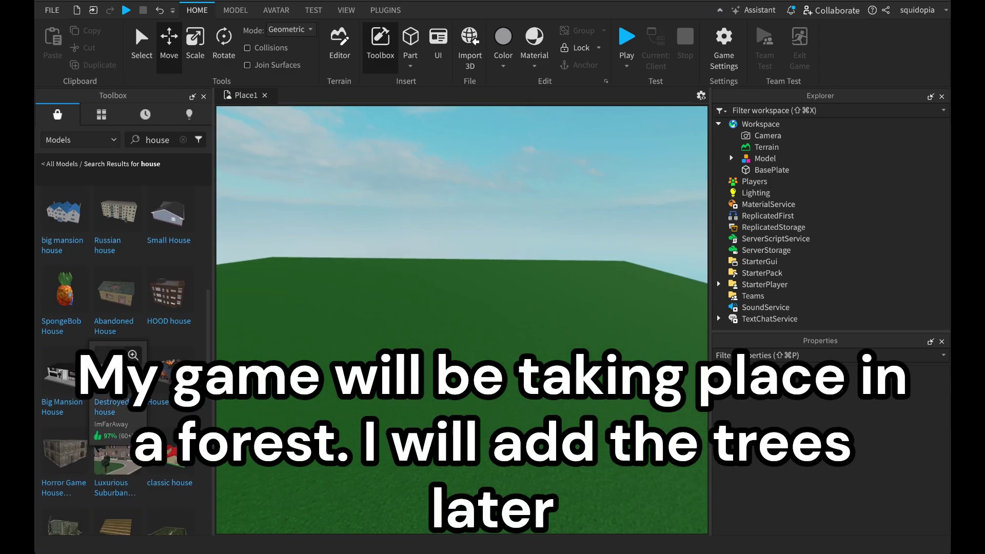
click(113, 390)
key(f)
right_drag(407, 320, 407, 315)
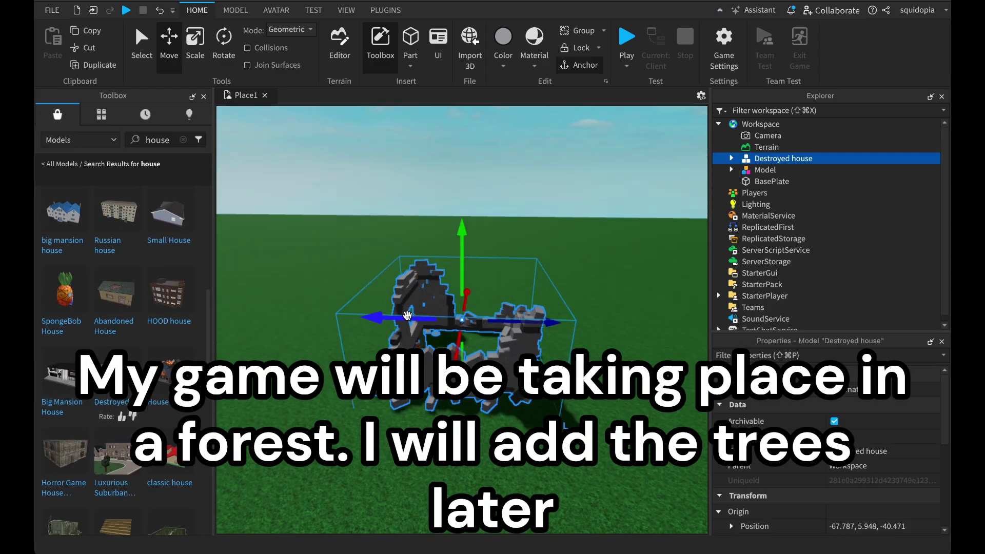
drag(485, 259, 486, 258)
click(585, 176)
right_drag(585, 176, 583, 173)
click(169, 372)
click(616, 271)
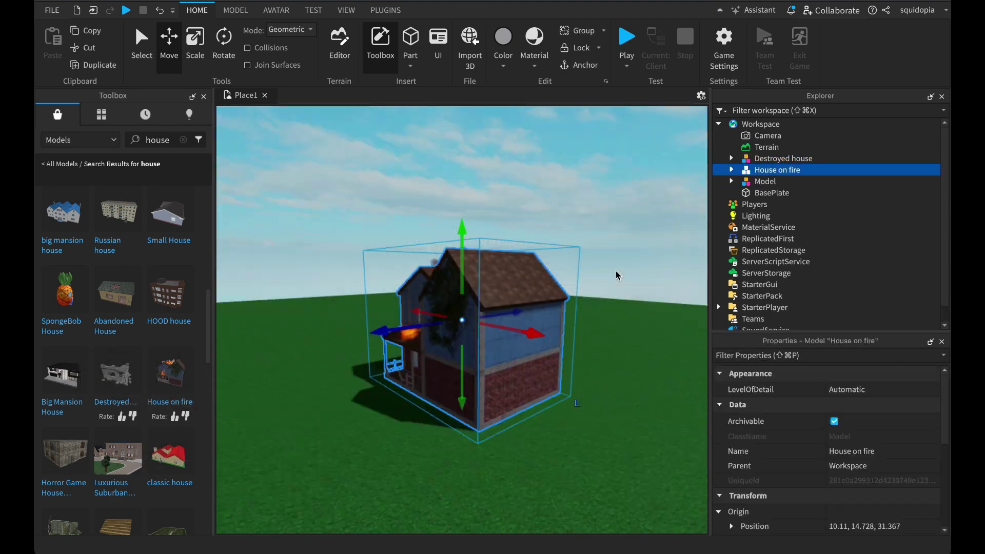
right_drag(616, 270, 615, 271)
key(Delete)
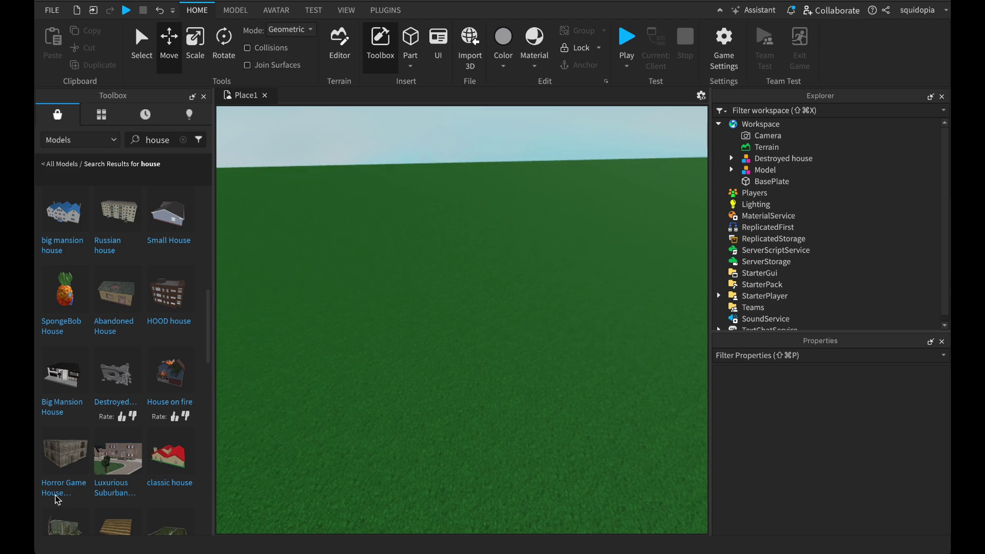
Insert the Horror Game House model and move it to an open area away from the other two buildings
scroll(79, 409, down, 3)
click(66, 362)
mouse_move(393, 310)
right_down()
mouse_move(394, 319)
mouse_move(395, 310)
right_up()
scroll(395, 311, up, 8)
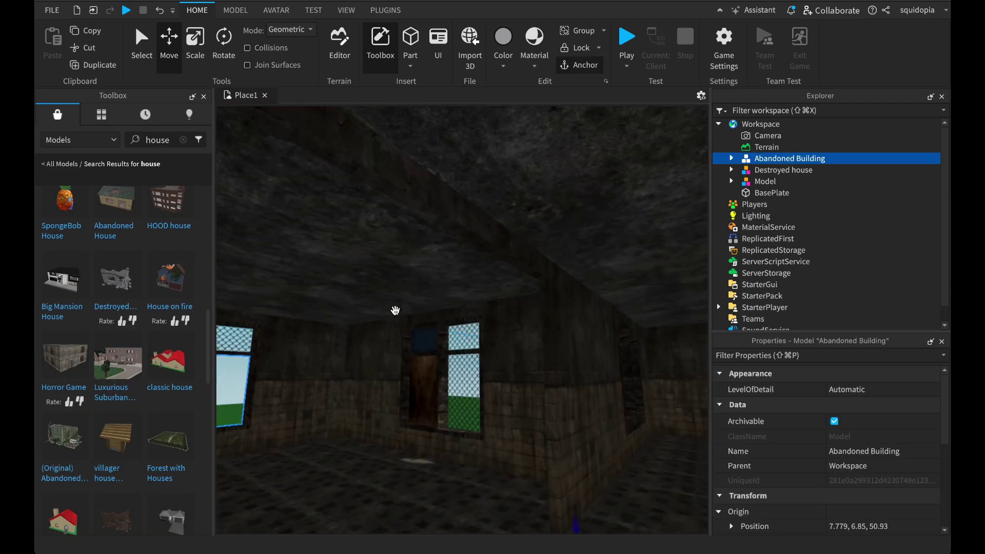
scroll(415, 306, down, 10)
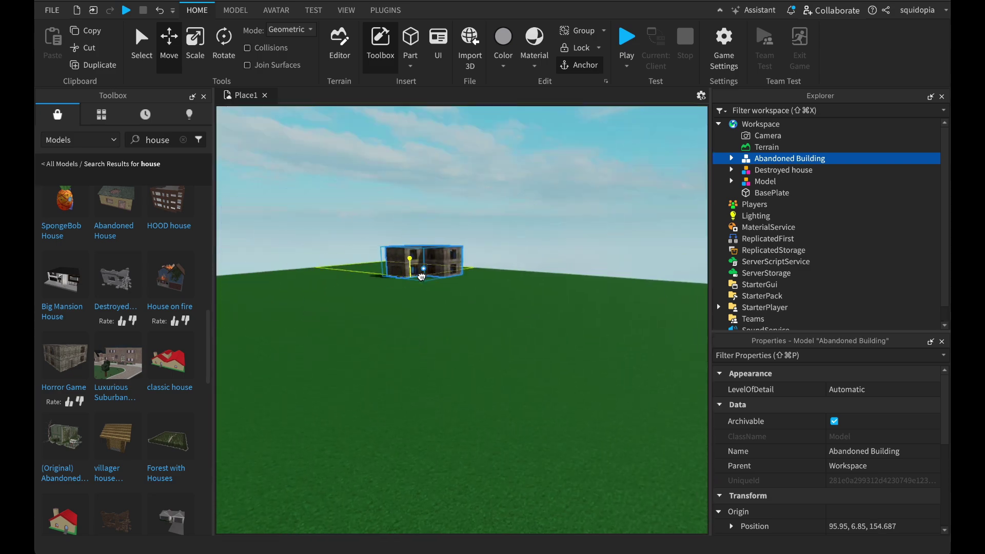
drag(421, 276, 407, 279)
click(468, 204)
scroll(468, 204, up, 8)
right_drag(467, 204, 468, 209)
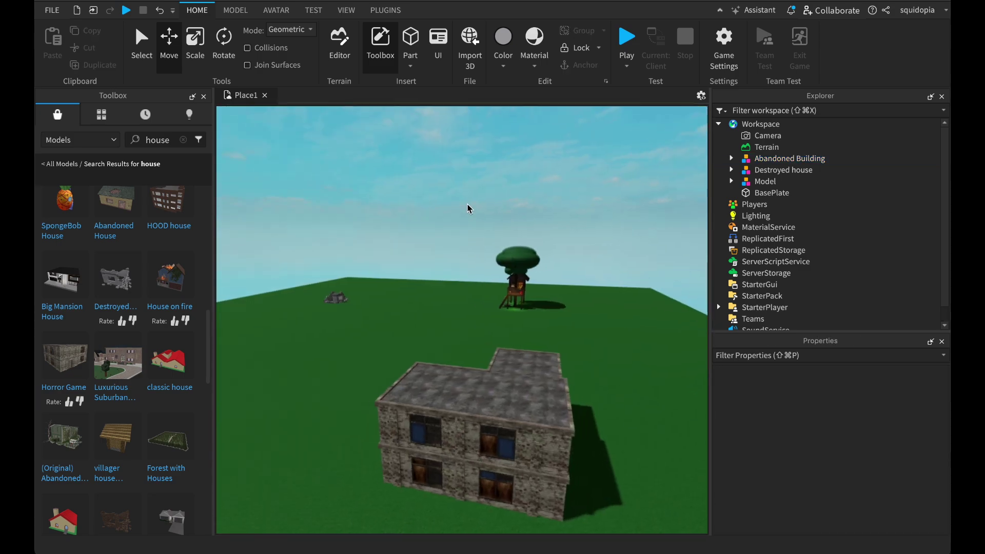
Replace the model library search with forest
click(184, 138)
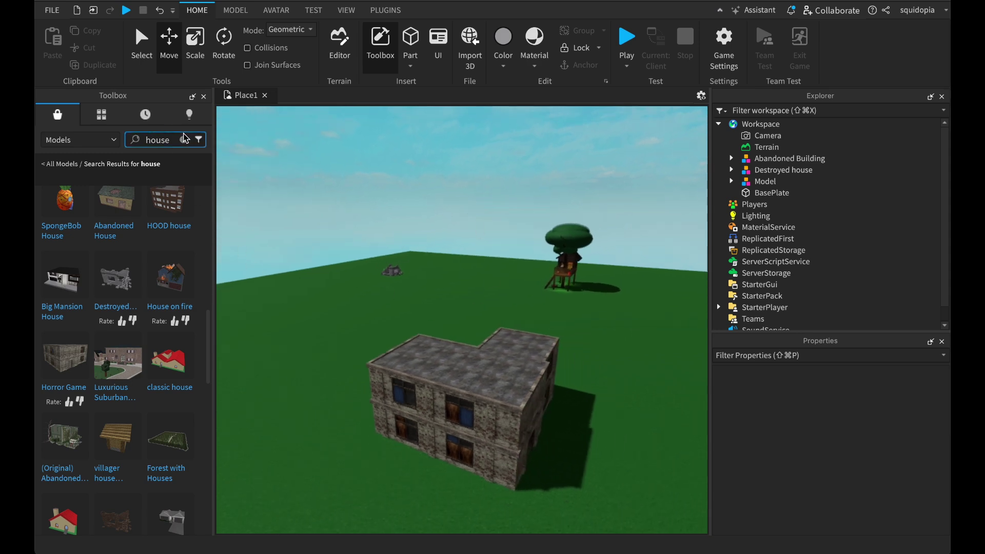
click(184, 139)
text(foe)
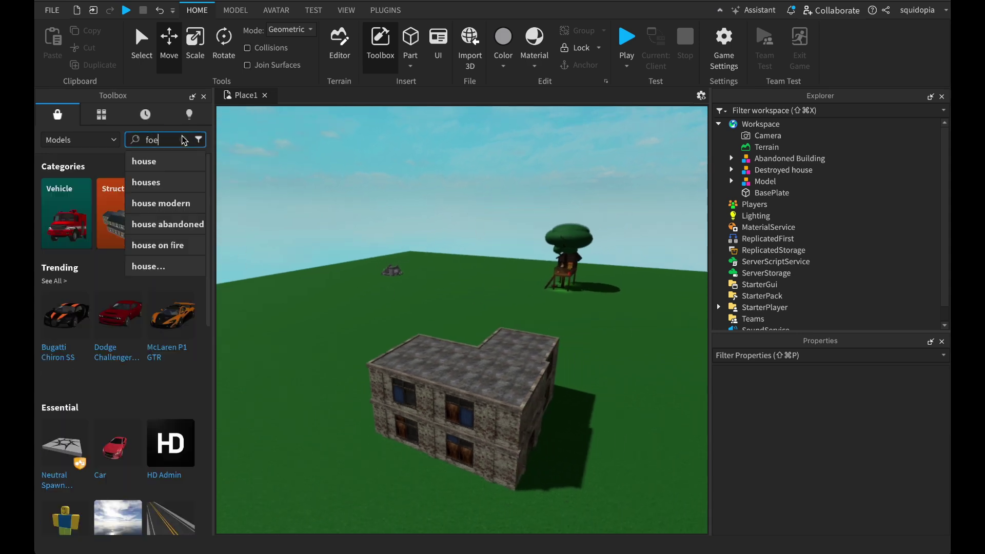
key(BackSpace)
text(rest)
key(Return)
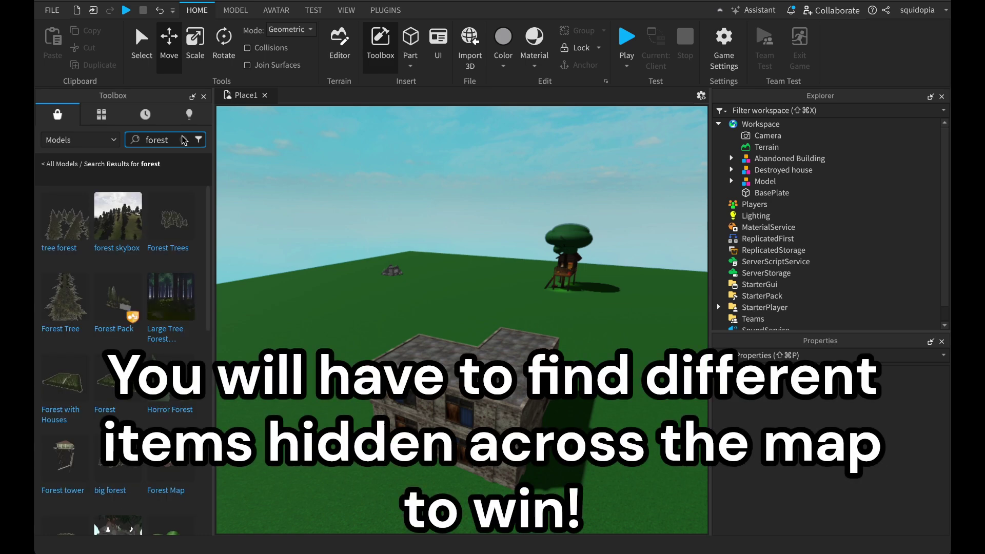
Try the Horror Forest model on the map
drag(167, 422, 473, 314)
scroll(474, 314, up, 5)
scroll(475, 314, down, 6)
right_drag(473, 314, 508, 328)
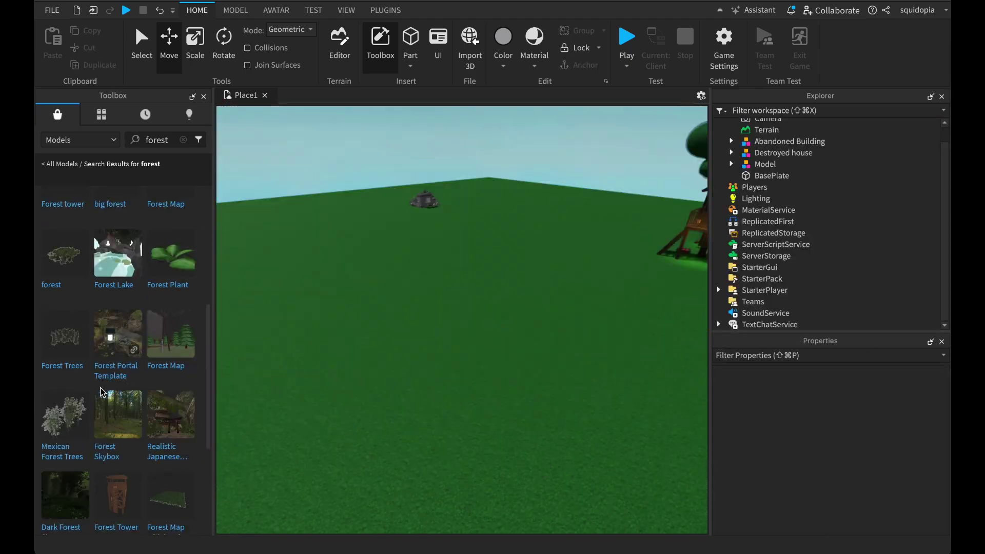
Look through the available forest and tree models, and search the model library for forest again
scroll(142, 441, down, 5)
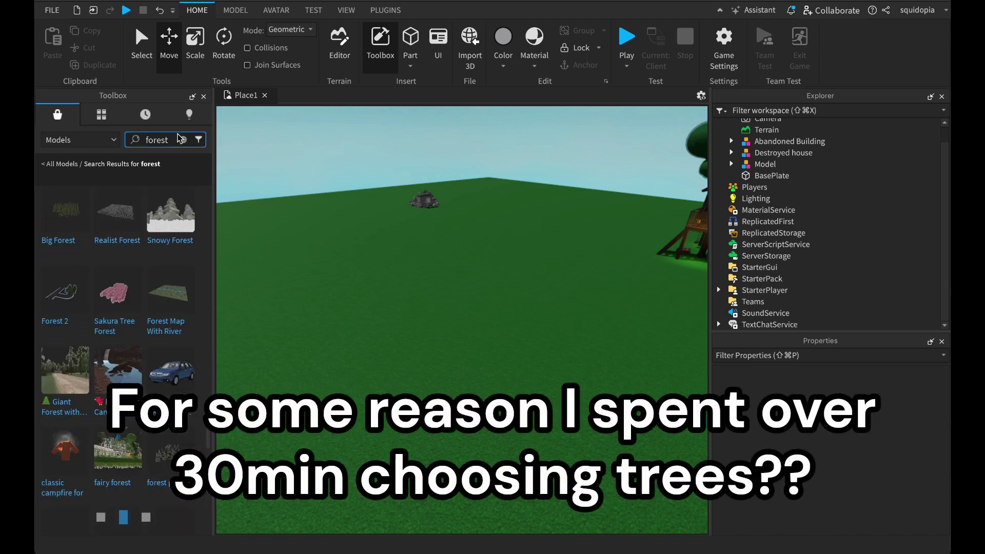
click(176, 237)
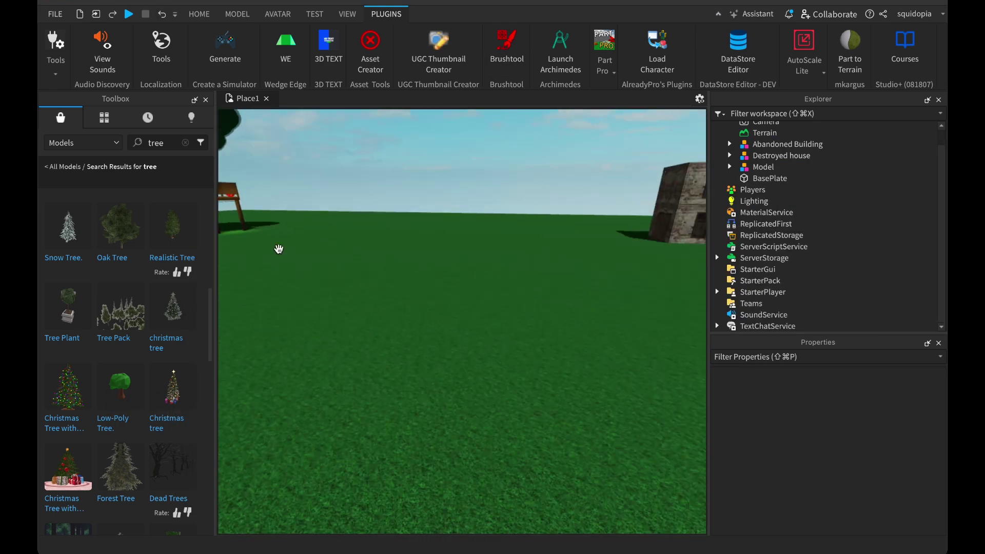
scroll(129, 333, down, 15)
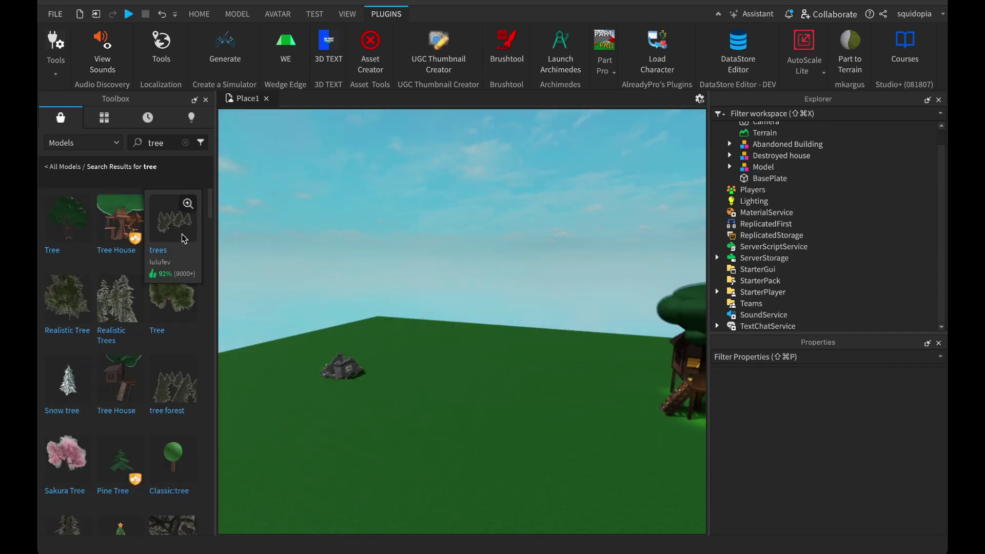
text(forest)
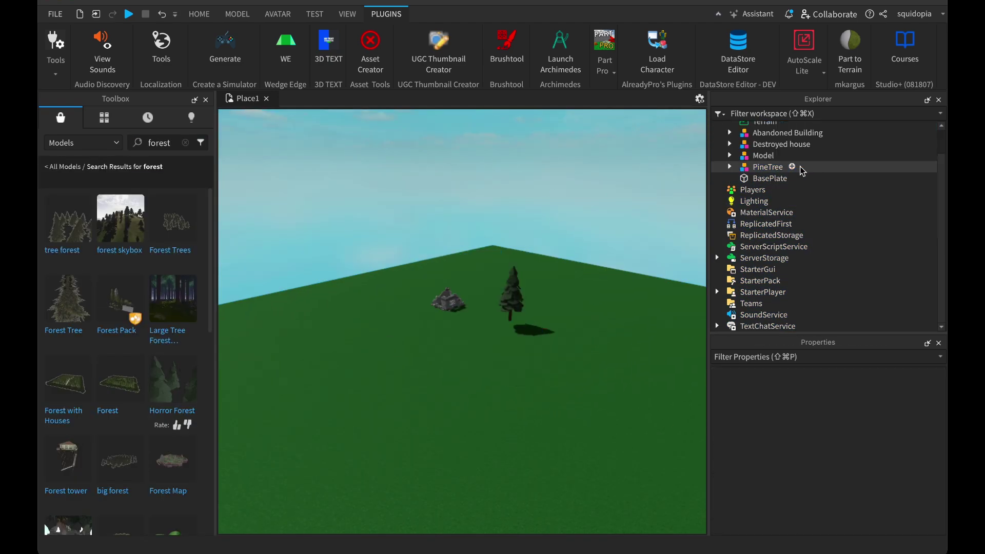
Select the PineTree model and add it to the brushes of the Brushtool plugin
click(793, 164)
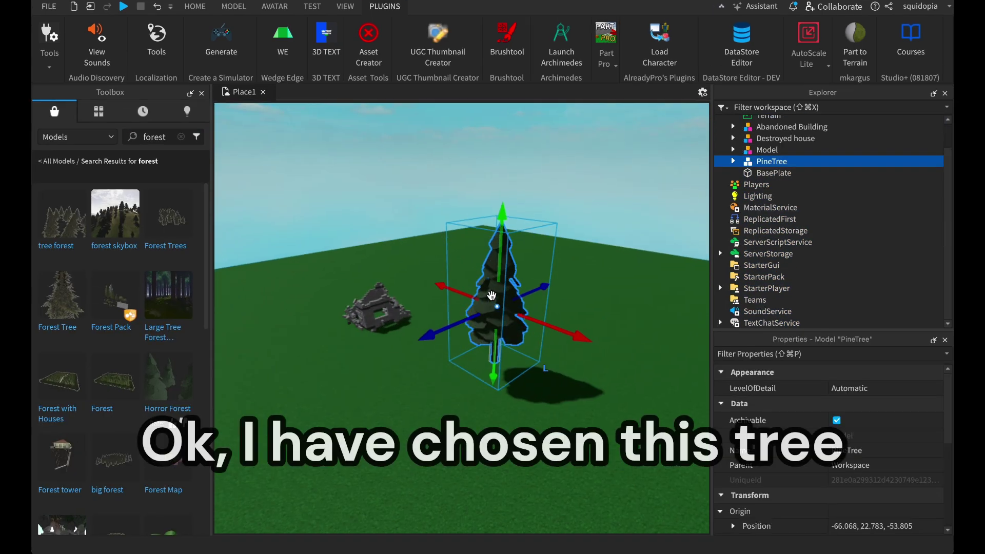
click(508, 49)
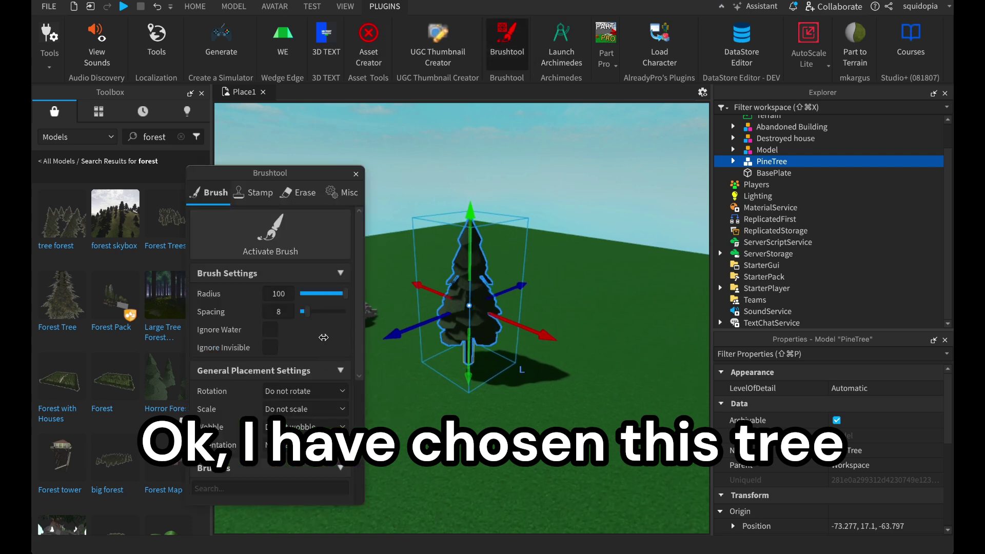
scroll(324, 337, down, 5)
click(285, 447)
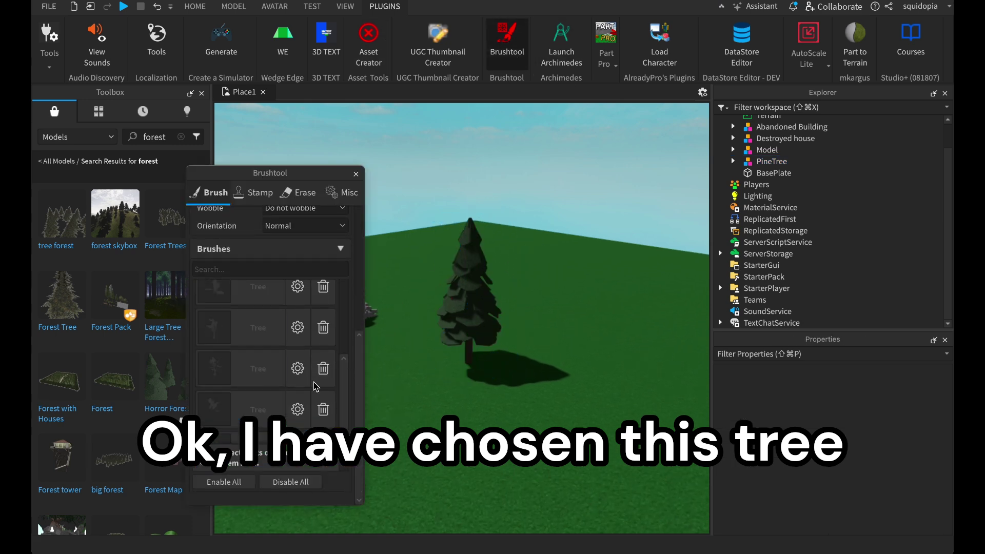
scroll(311, 385, up, 5)
scroll(545, 404, down, 8)
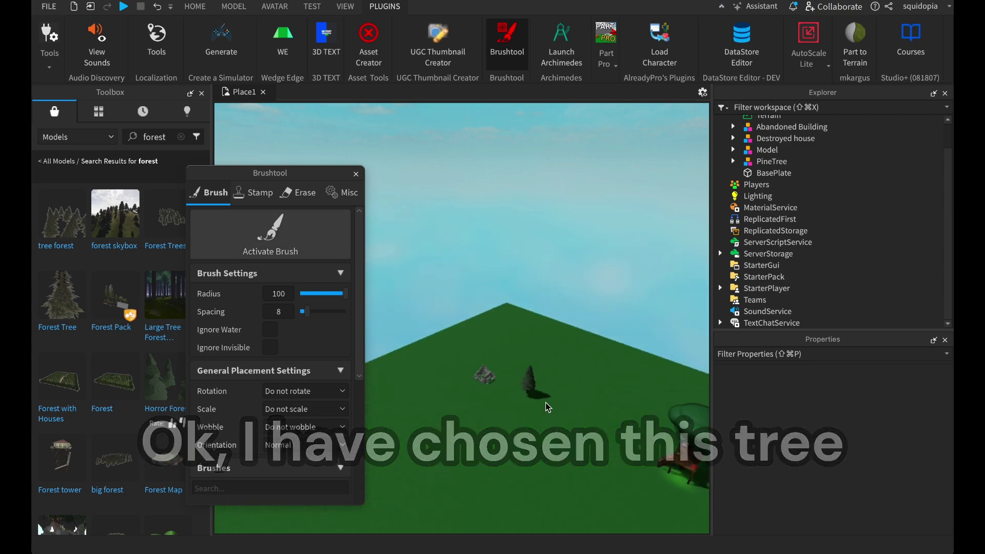
Activate the Brushtool brush and try painting pine trees over the baseplate
click(261, 246)
right_drag(538, 300, 538, 306)
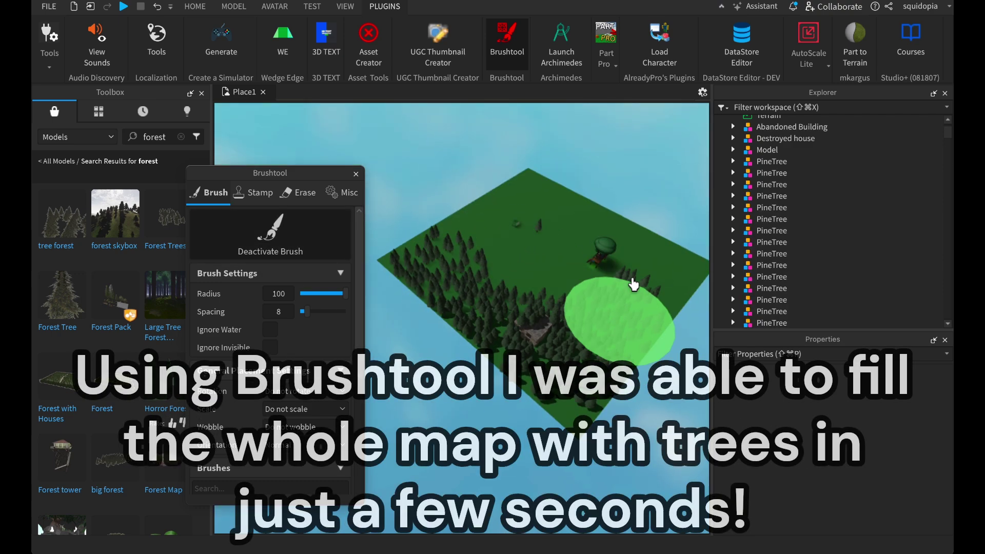
scroll(549, 255, up, 10)
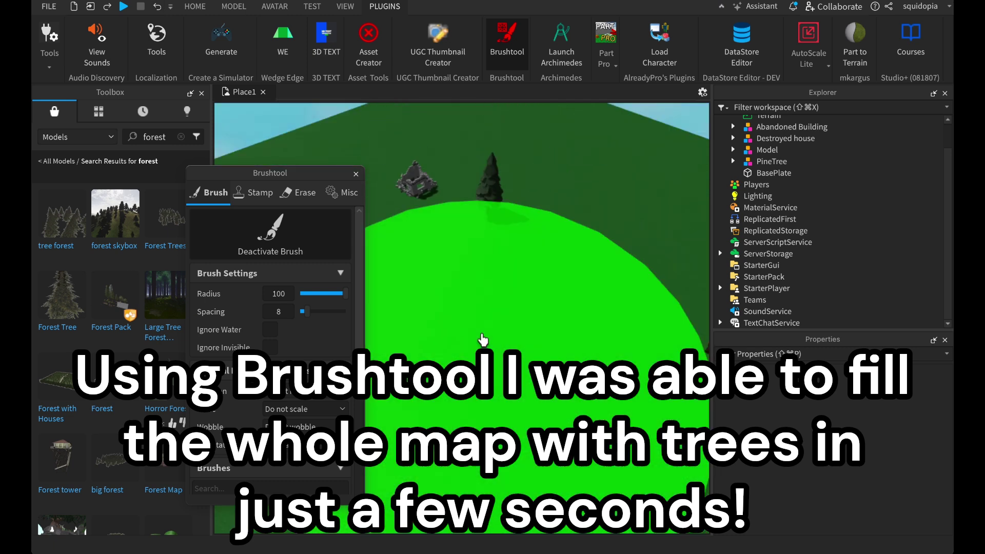
scroll(482, 339, down, 10)
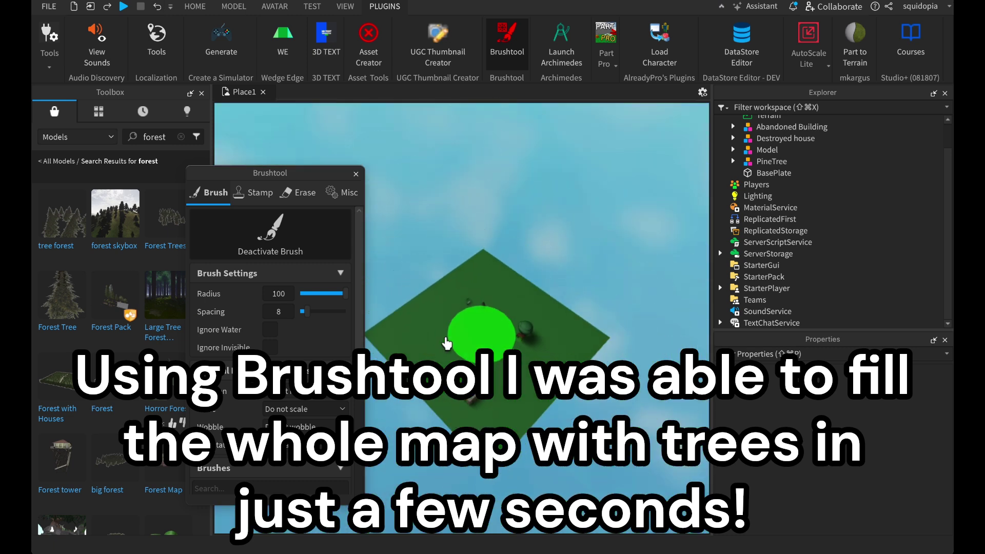
right_drag(444, 341, 517, 322)
Set the brush's rotation, scale and wobble placement settings to Random
click(307, 396)
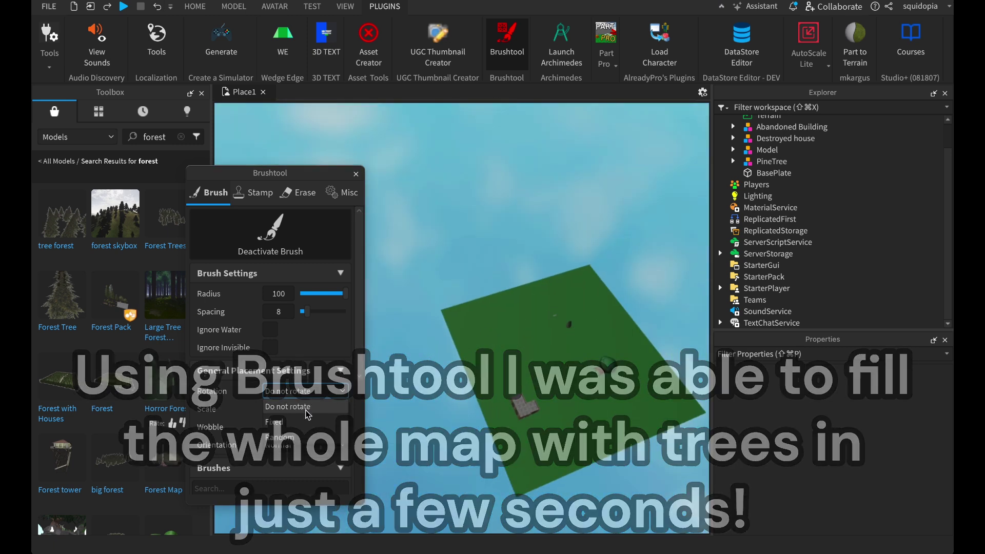
click(300, 431)
scroll(290, 462, down, 6)
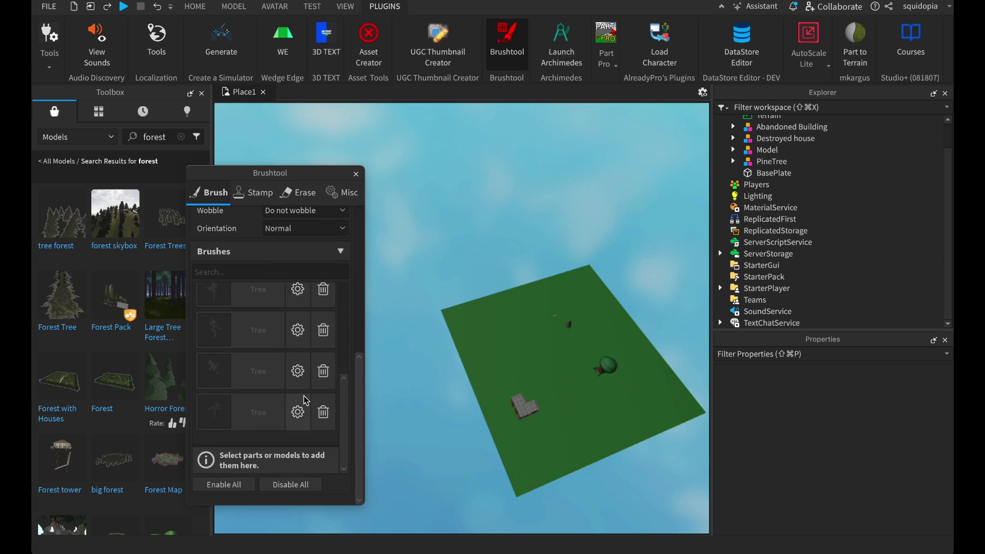
click(256, 302)
scroll(312, 391, up, 4)
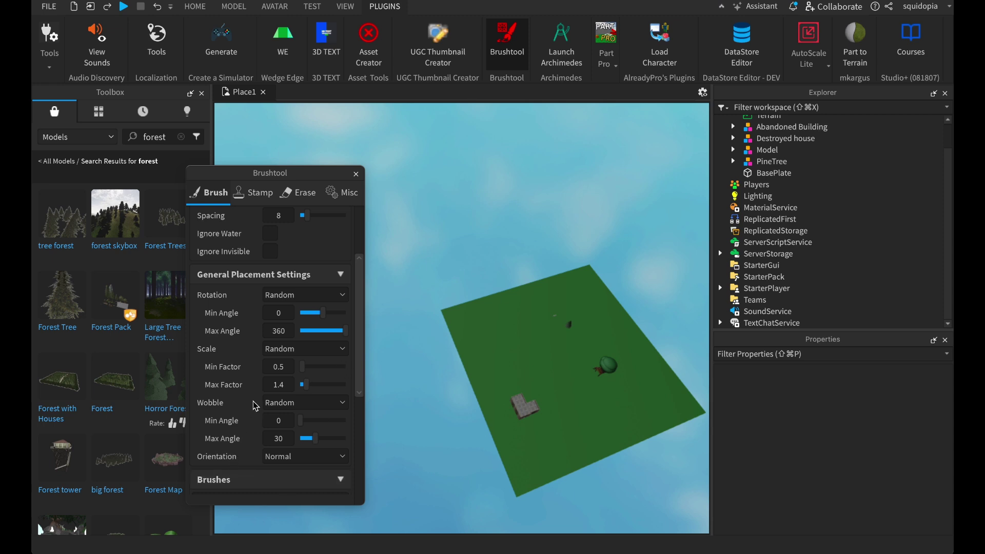
Set the brush spacing to 16 and try painting pine trees over the whole baseplate
scroll(298, 344, up, 3)
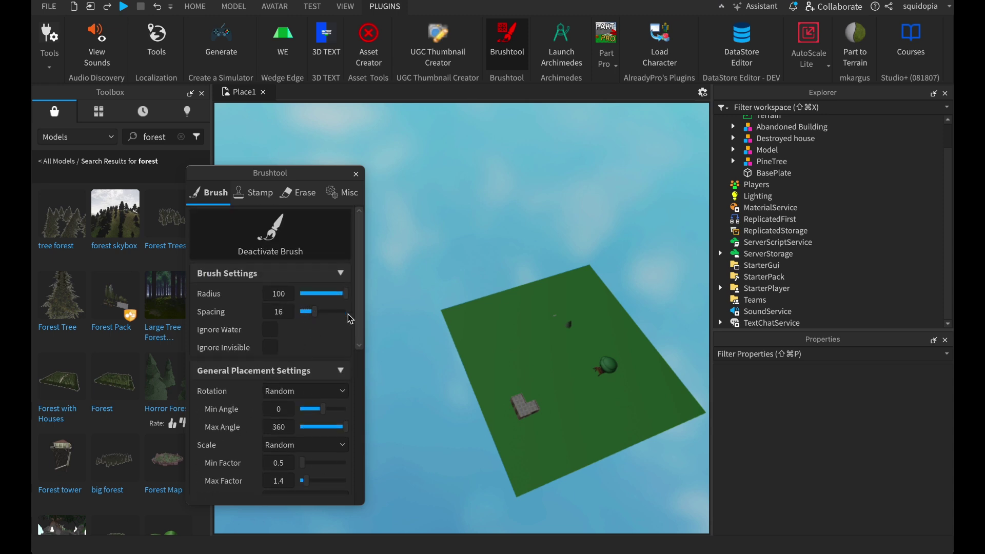
mouse_move(513, 356)
mouse_down()
mouse_move(528, 466)
mouse_move(579, 305)
mouse_move(602, 344)
mouse_move(721, 392)
mouse_move(499, 410)
mouse_up()
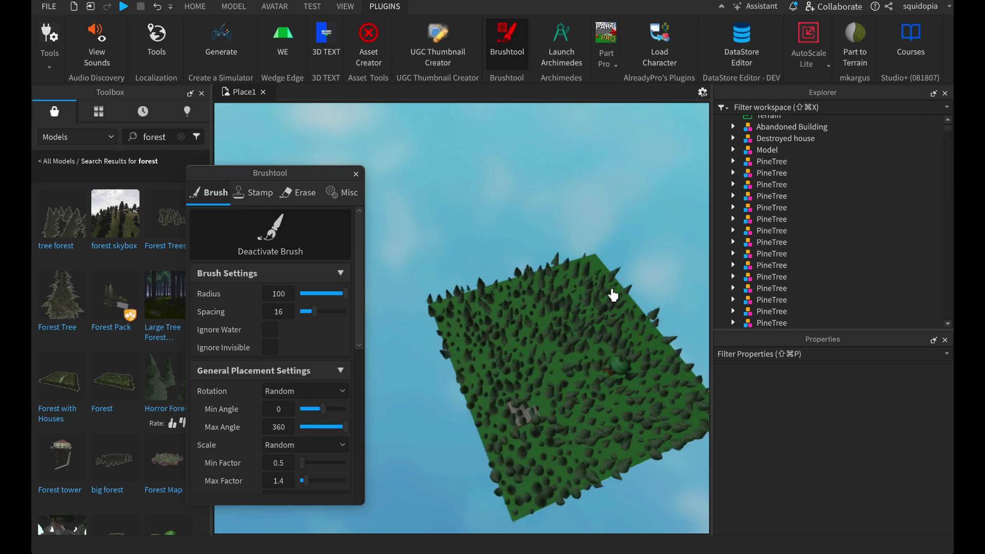
scroll(574, 263, up, 10)
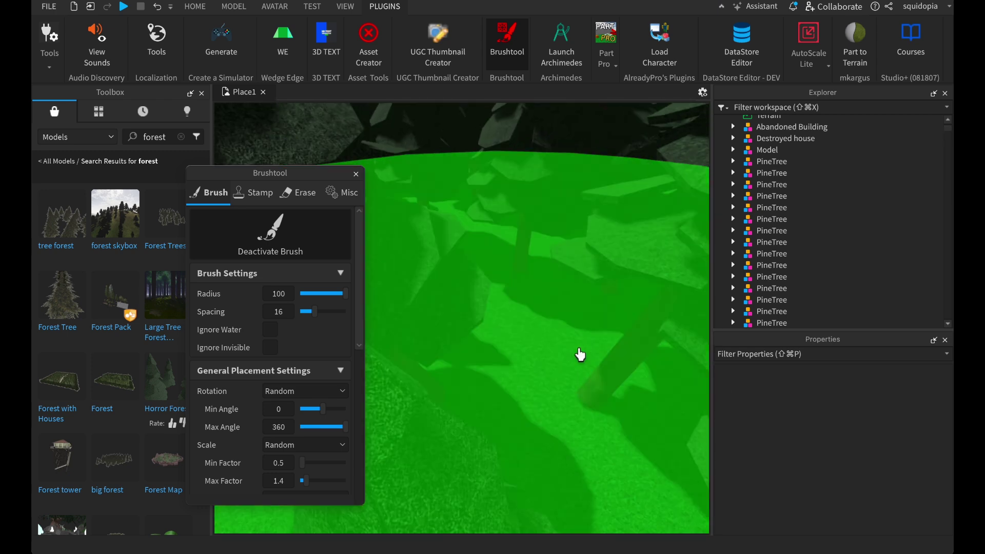
right_drag(581, 352, 544, 352)
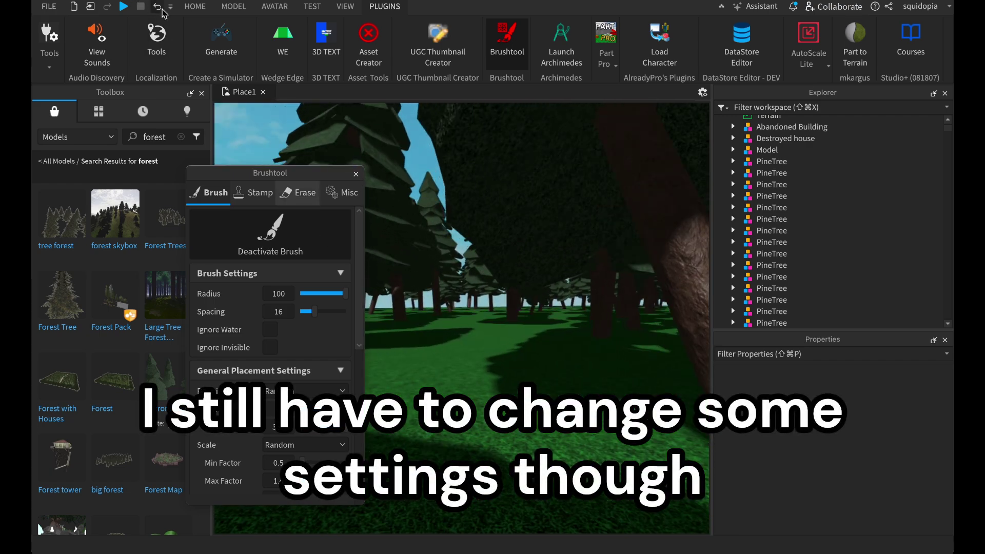
Undo the painted pine trees and set the wobble's Max Angle to 10
click(158, 7)
scroll(446, 221, down, 10)
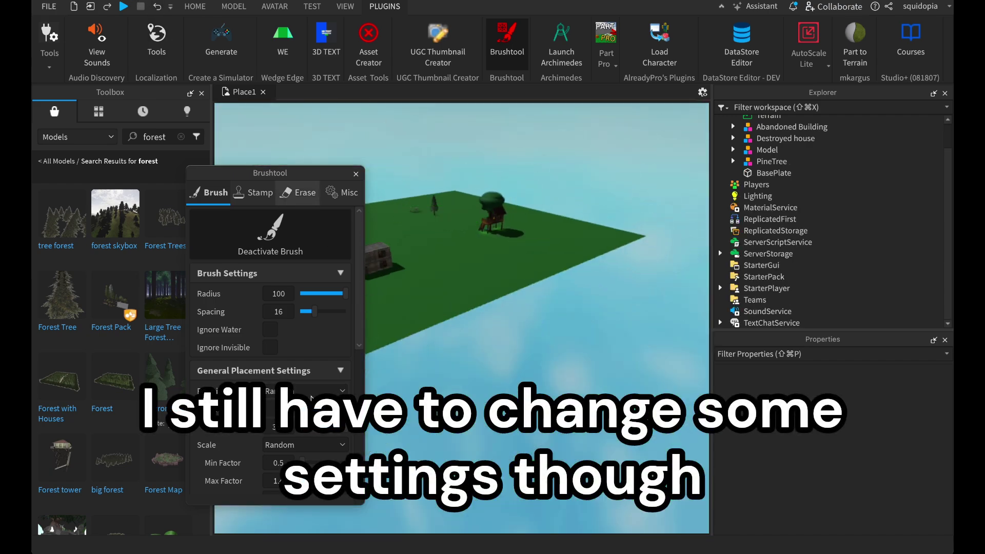
scroll(311, 397, down, 5)
scroll(282, 240, up, 3)
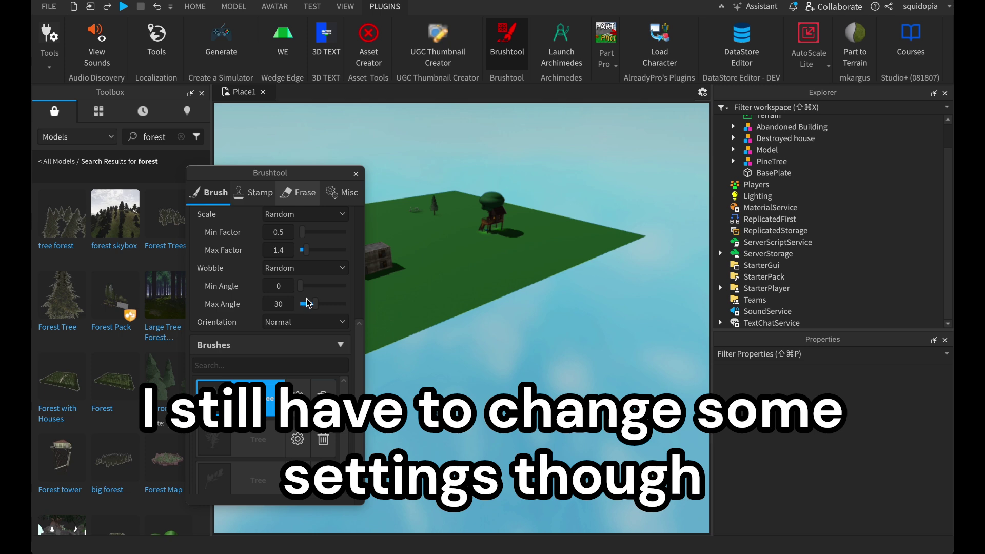
Paint pine trees across the entire baseplate with the 100-radius brush, covering the areas around the buildings
right_drag(662, 288, 598, 285)
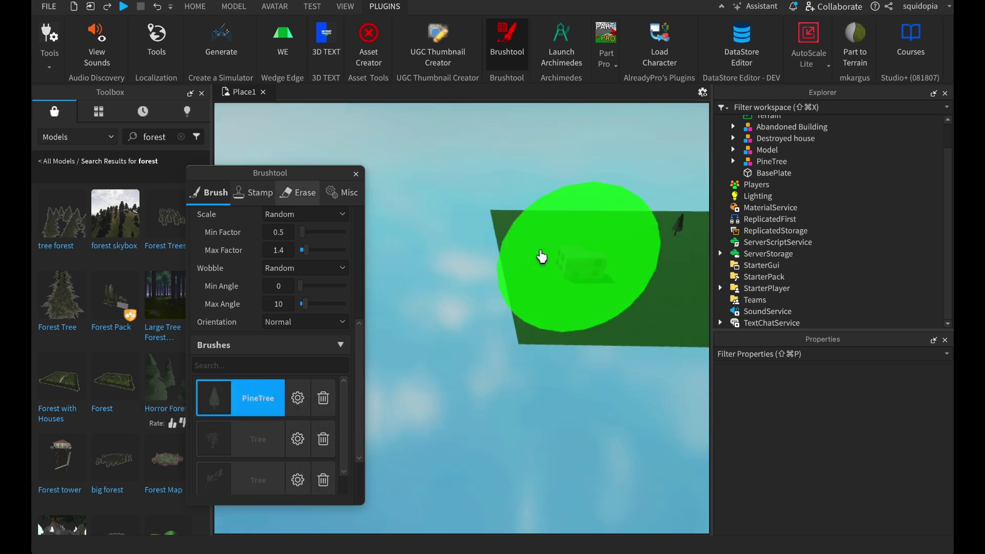
mouse_move(541, 257)
mouse_down()
mouse_move(534, 330)
mouse_move(636, 303)
mouse_up()
right_drag(636, 303, 664, 286)
mouse_move(591, 282)
right_down()
mouse_move(469, 273)
mouse_move(506, 259)
right_up()
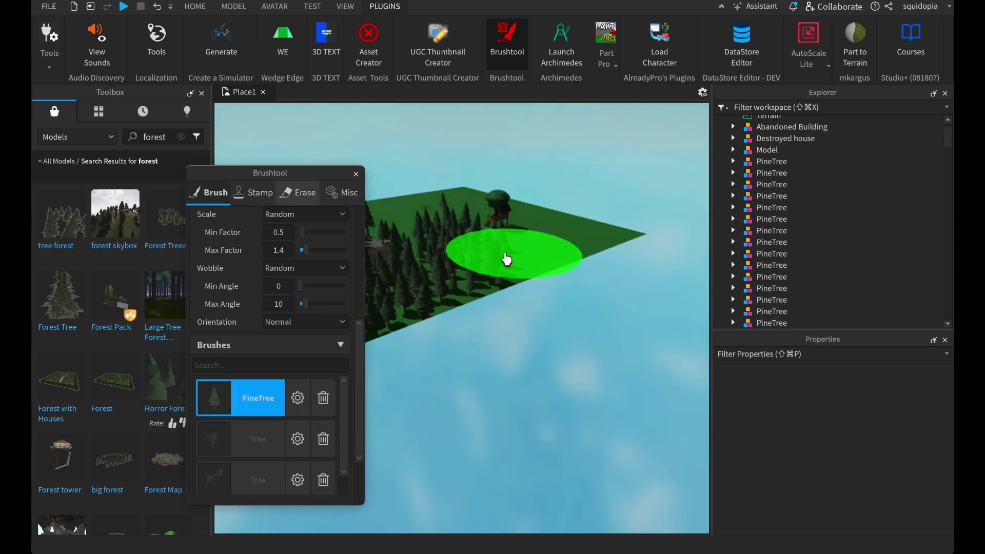
scroll(475, 180, up, 3)
right_drag(475, 180, 476, 178)
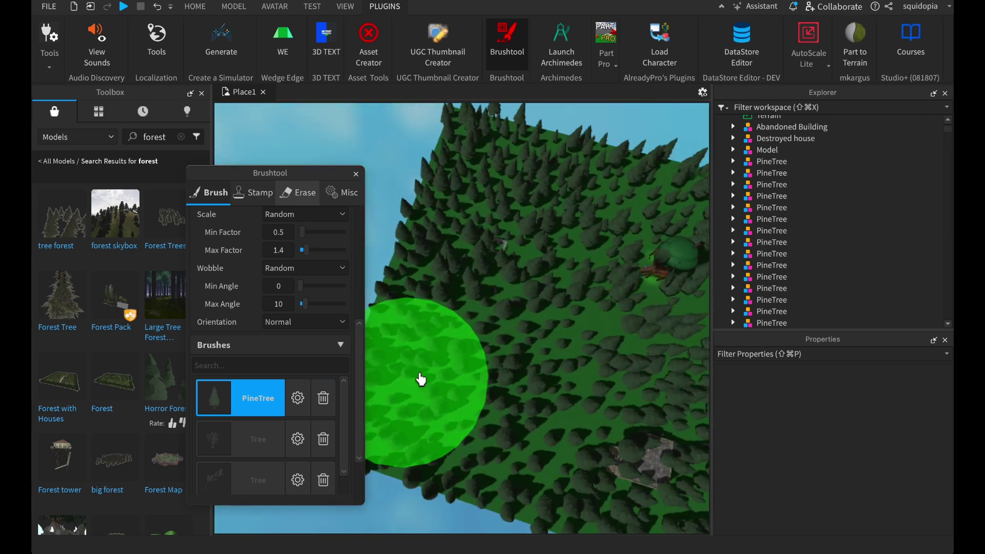
Erase the pine trees overlapping the abandoned building, treehouse and destroyed house with the 16-radius eraser
right_drag(420, 378, 449, 262)
click(301, 195)
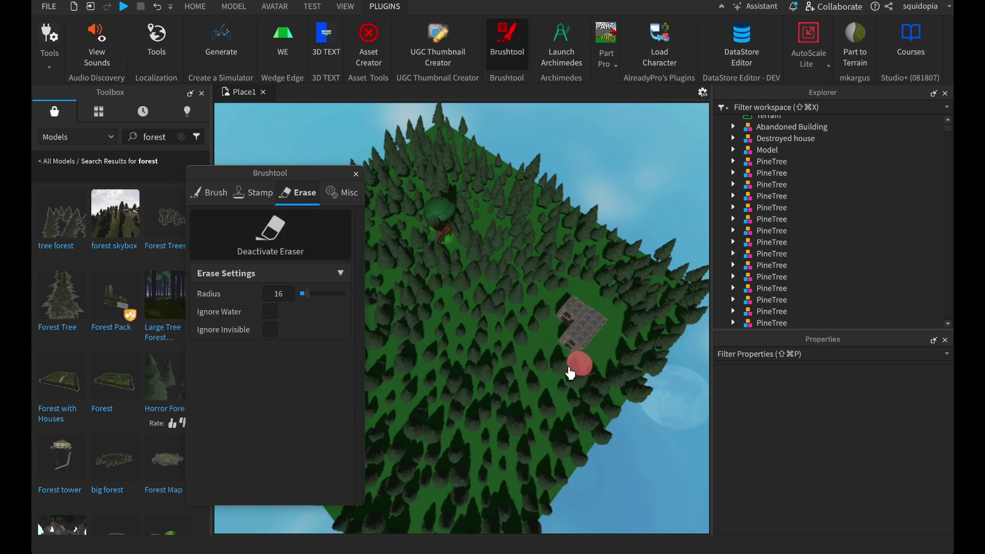
right_drag(579, 288, 521, 246)
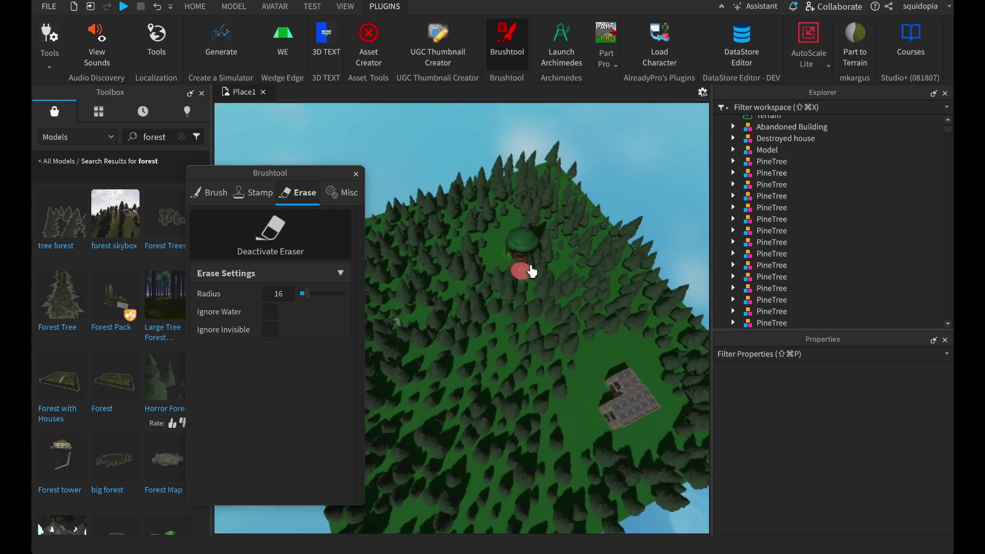
scroll(523, 230, up, 10)
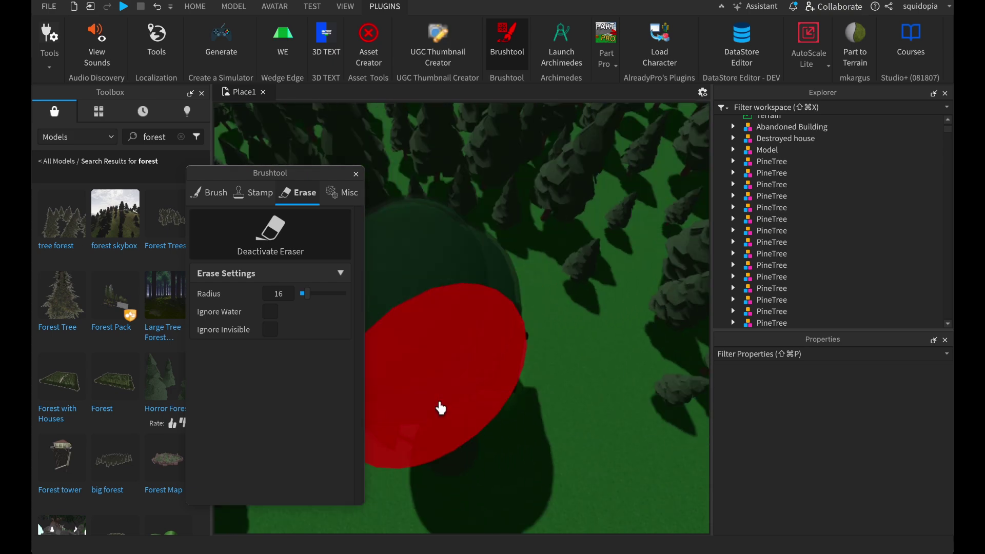
scroll(462, 405, down, 10)
scroll(513, 269, up, 10)
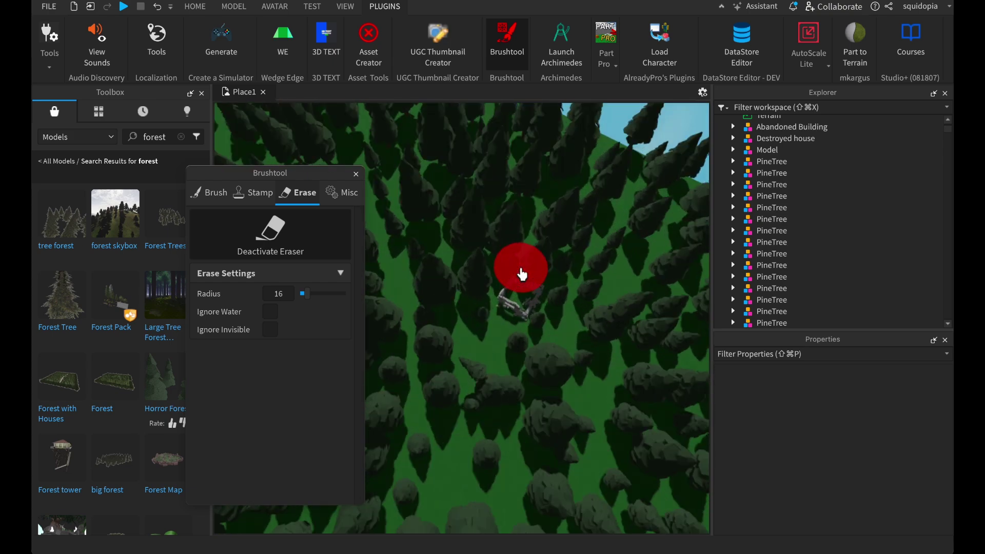
Close the Brushtool plugin and inspect the forest from ground level
click(355, 173)
mouse_move(457, 307)
right_down()
mouse_move(459, 240)
mouse_move(470, 239)
mouse_move(434, 354)
mouse_move(390, 373)
right_up()
key(w)
key(w)
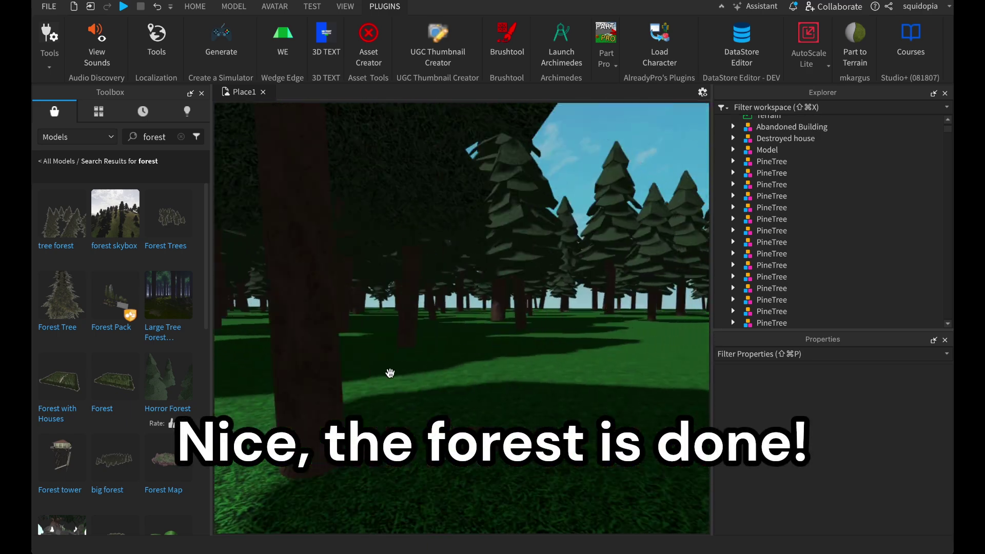
Reposition the pine trees crowding the entrance stairs of the treehouse
drag(302, 389, 602, 338)
right_drag(602, 339, 602, 339)
scroll(603, 339, down, 5)
drag(602, 339, 601, 323)
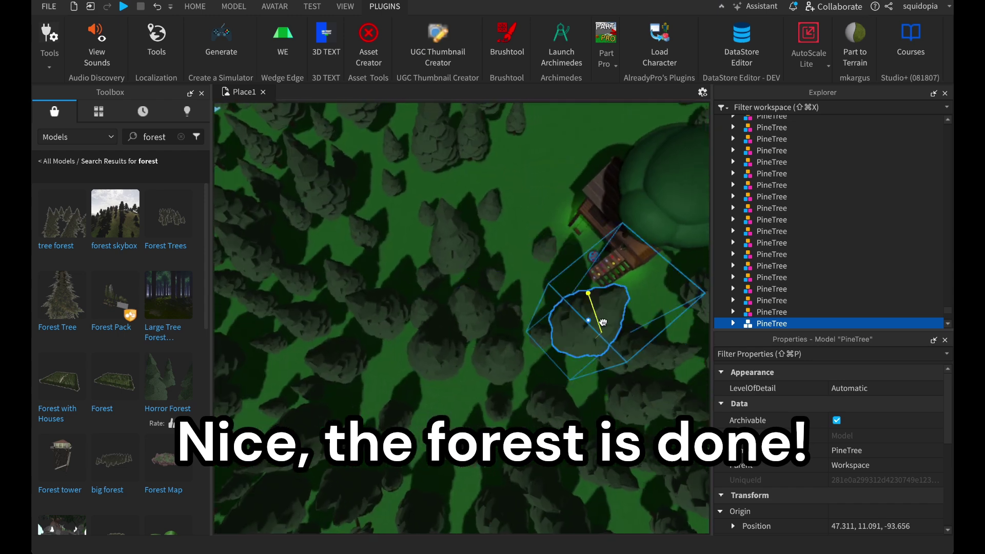
click(615, 279)
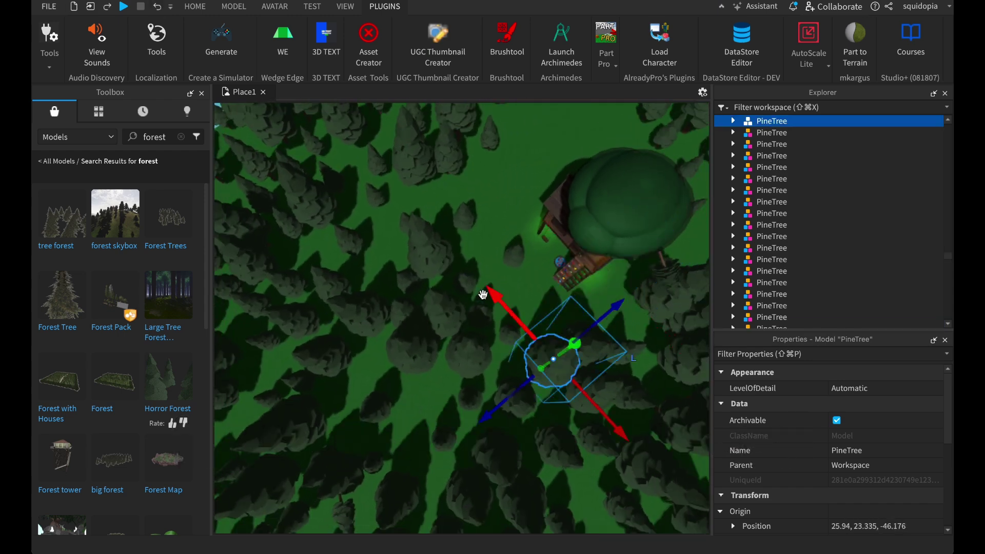
Reopen Brushtool and touch up the sparse spots around the treehouse using a brush radius of 22
right_drag(482, 291, 495, 286)
click(507, 44)
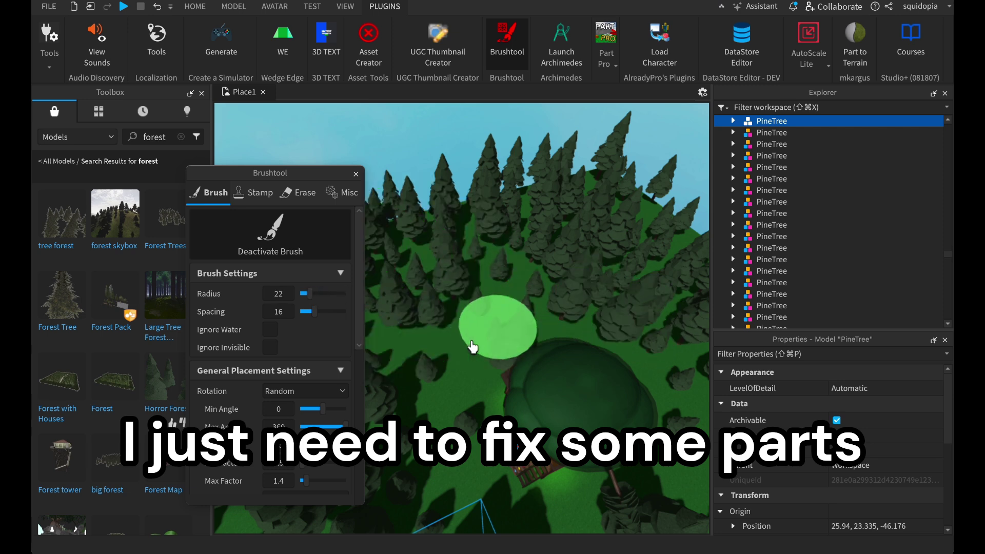
right_drag(491, 467, 575, 390)
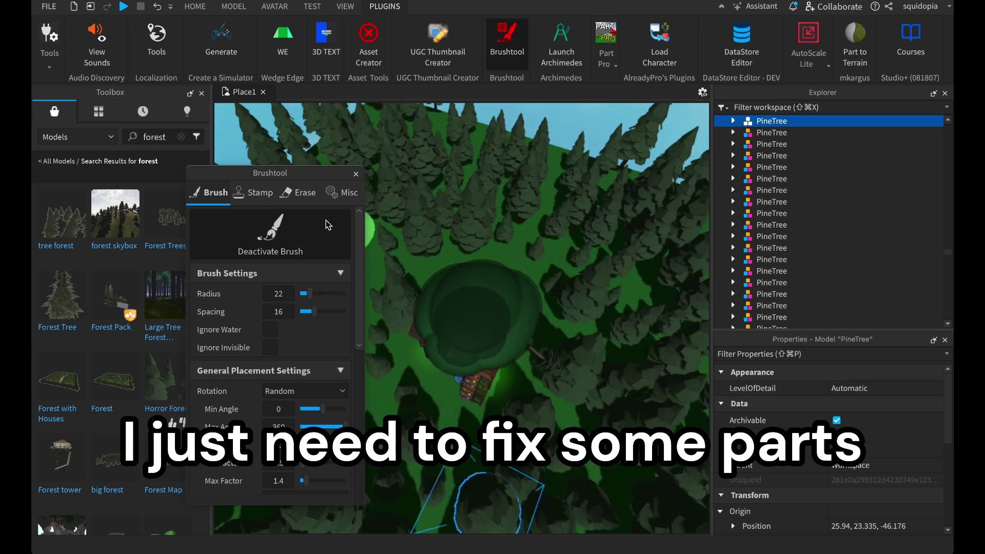
scroll(454, 296, down, 5)
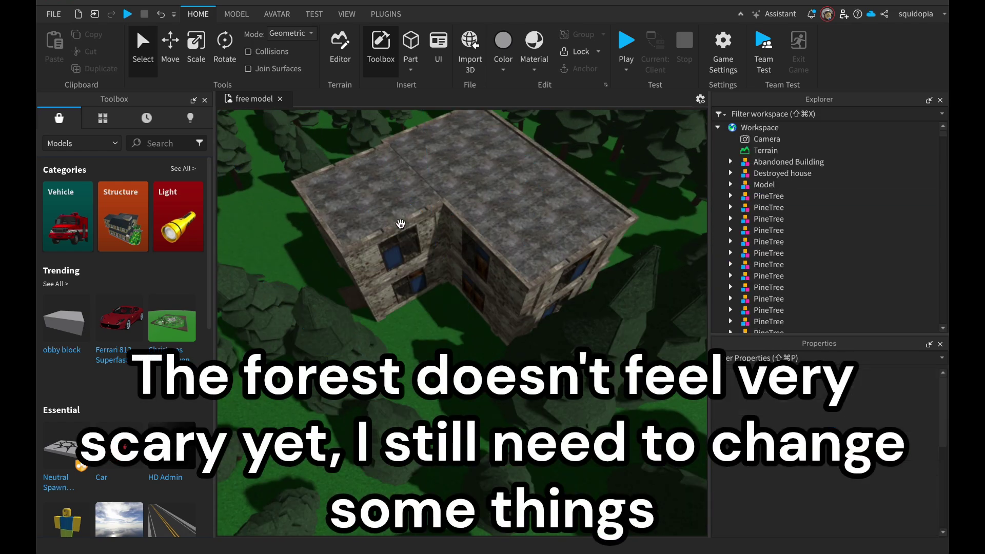
Recolor the BasePlate to Earth green
scroll(401, 224, up, 3)
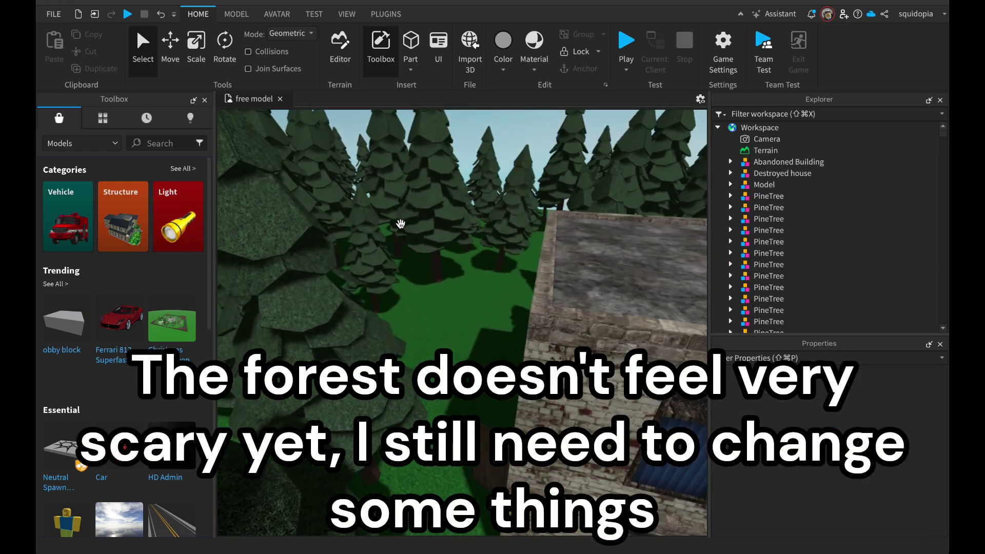
click(400, 219)
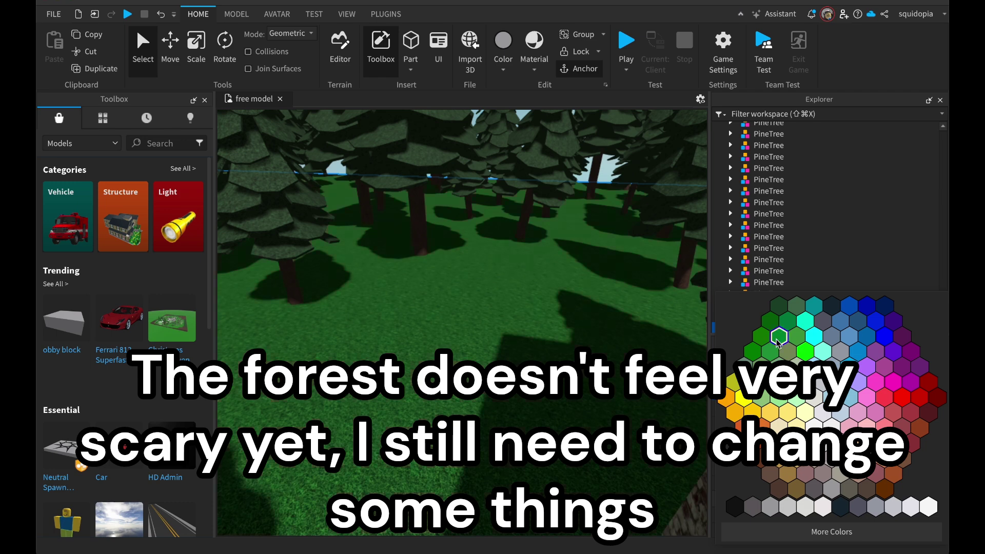
click(779, 338)
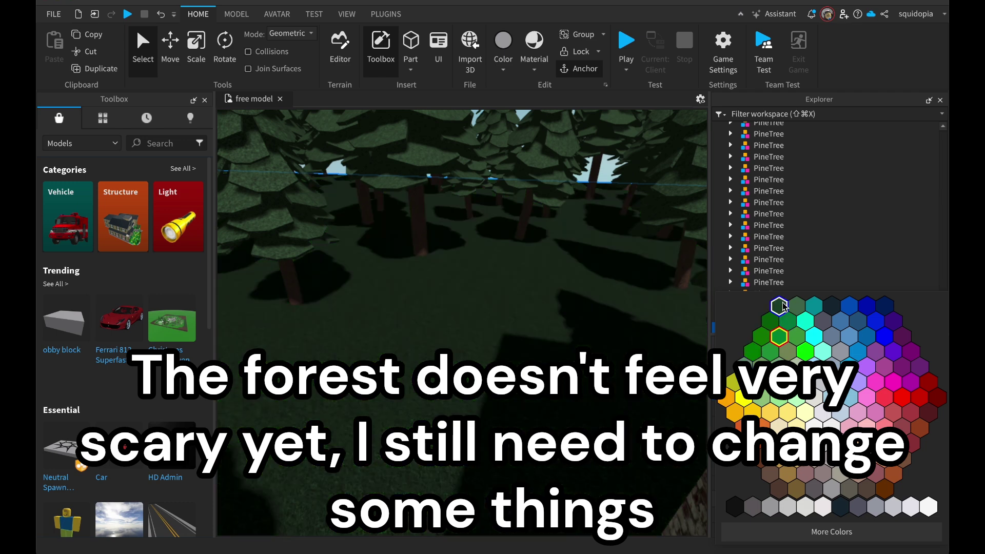
click(777, 309)
click(606, 162)
right_drag(606, 162, 595, 205)
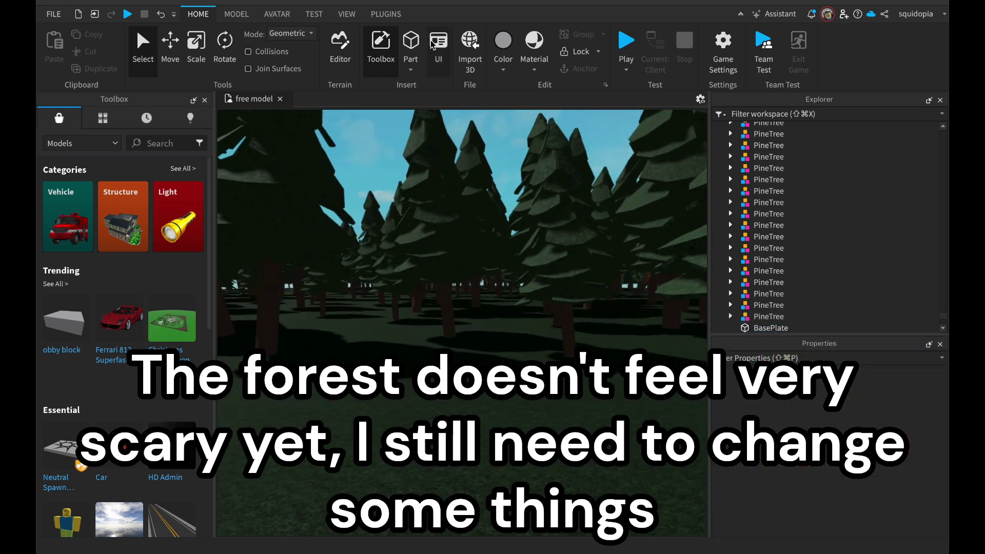
Try converting the BasePlate with the Part to Terrain plugin, and undo the conversion
click(392, 13)
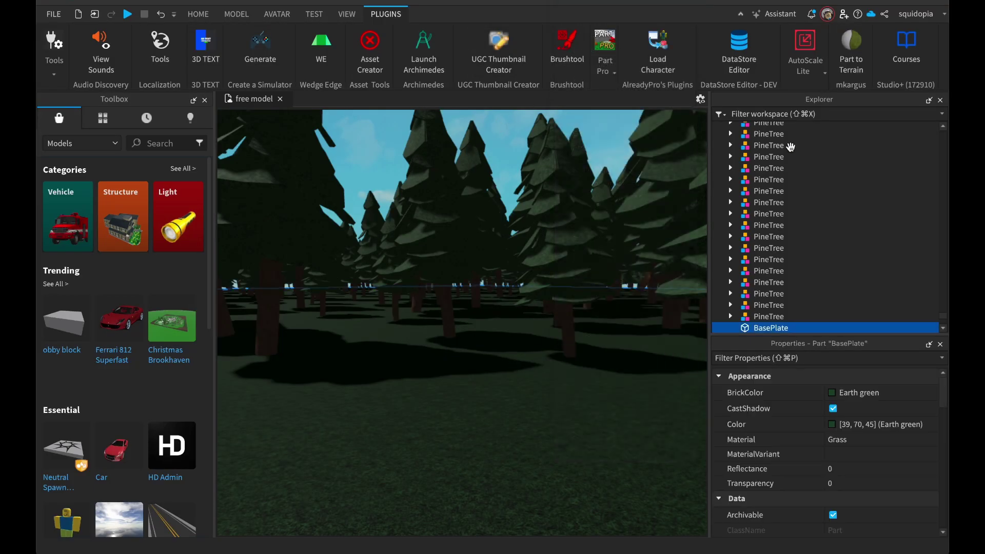
click(851, 51)
click(541, 315)
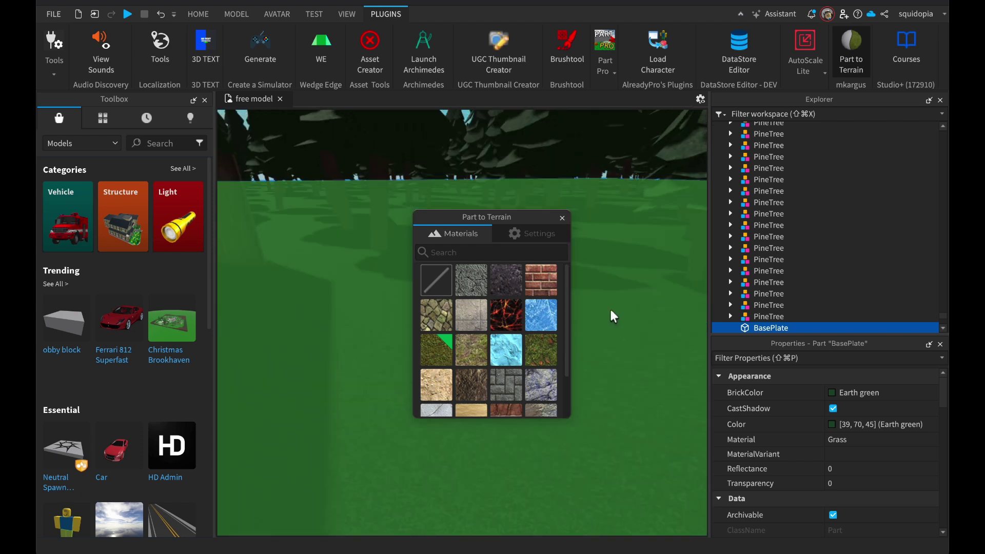
click(160, 14)
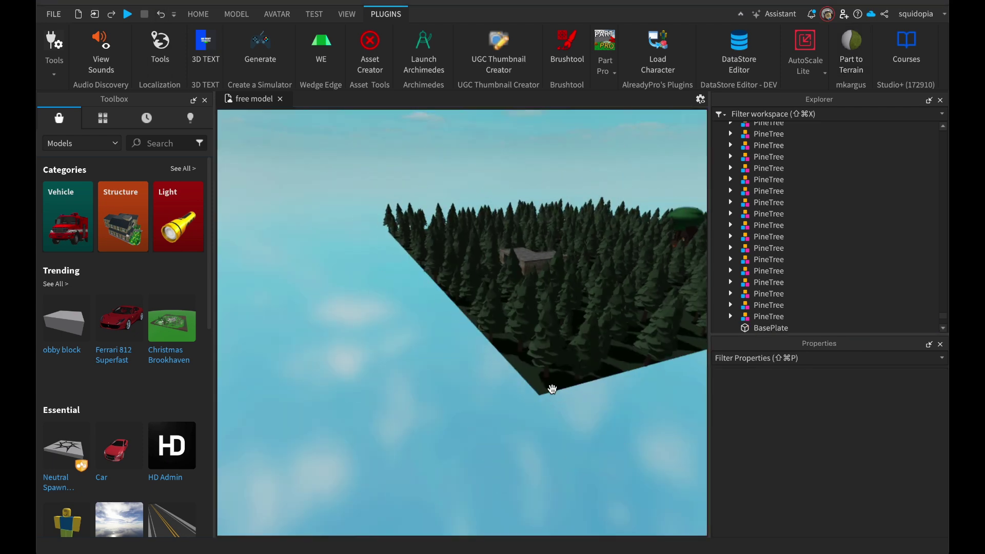
Select the BasePlate and convert it to Grass terrain with the Part to Terrain plugin
click(192, 18)
click(196, 44)
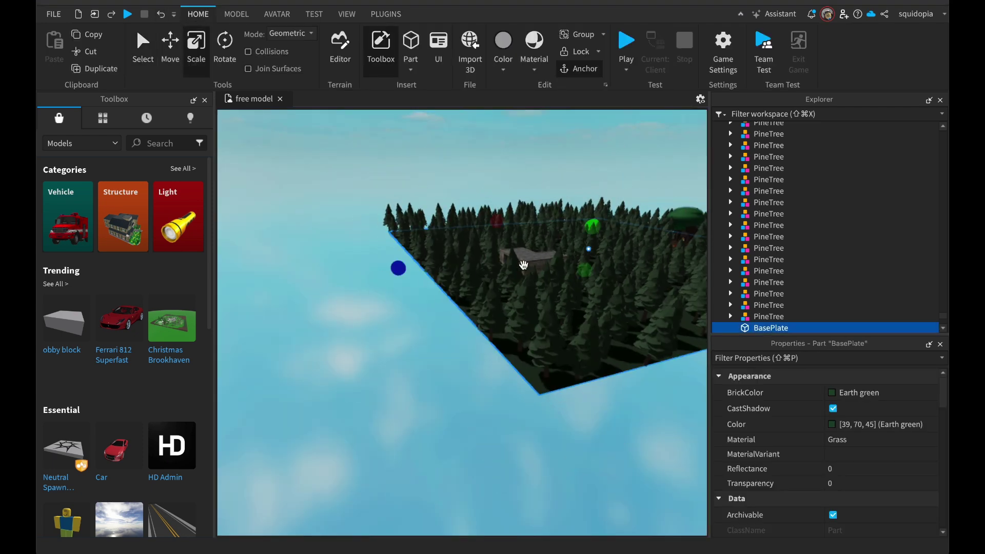
click(386, 14)
click(852, 52)
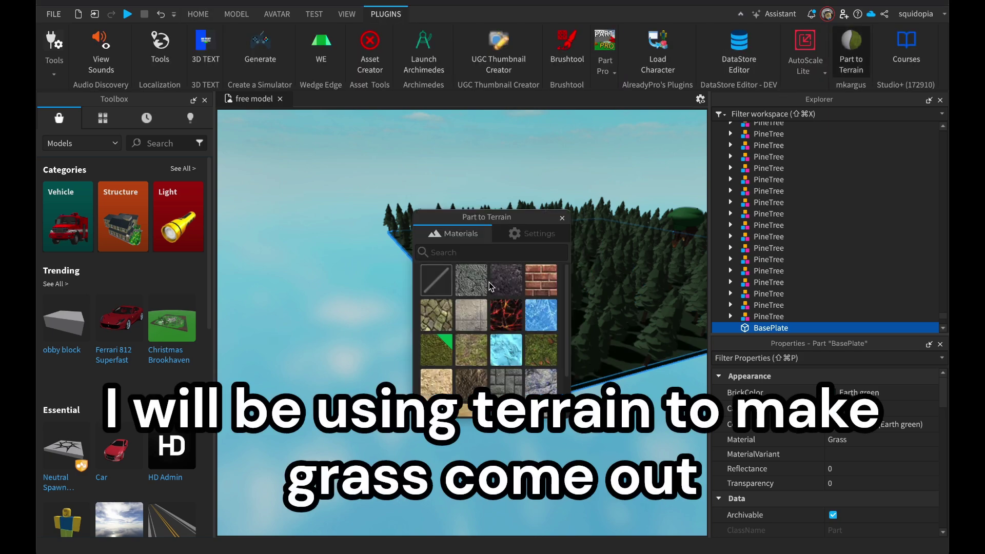
click(436, 349)
click(563, 218)
Inspect the converted grass ground in the forest and around the abandoned building
scroll(563, 217, up, 10)
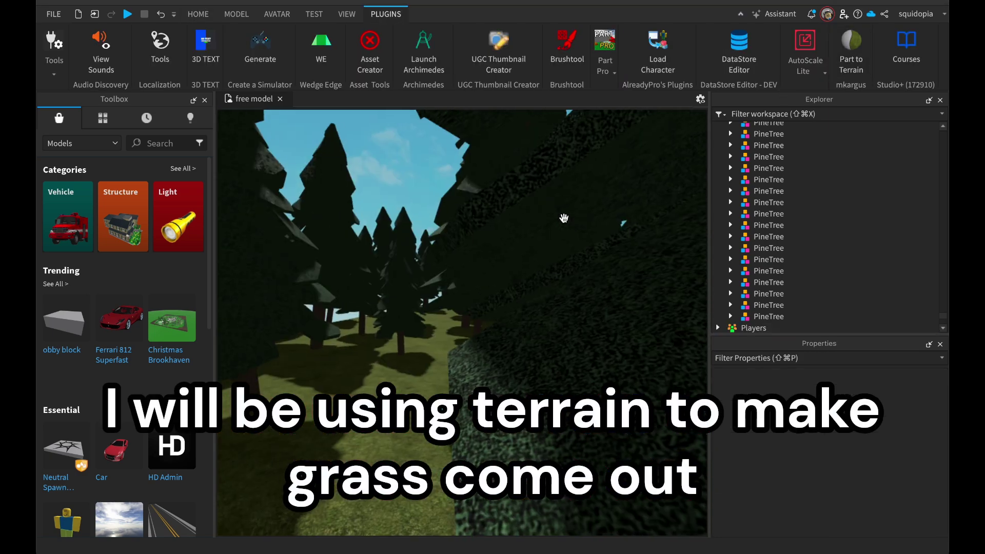
scroll(544, 279, up, 8)
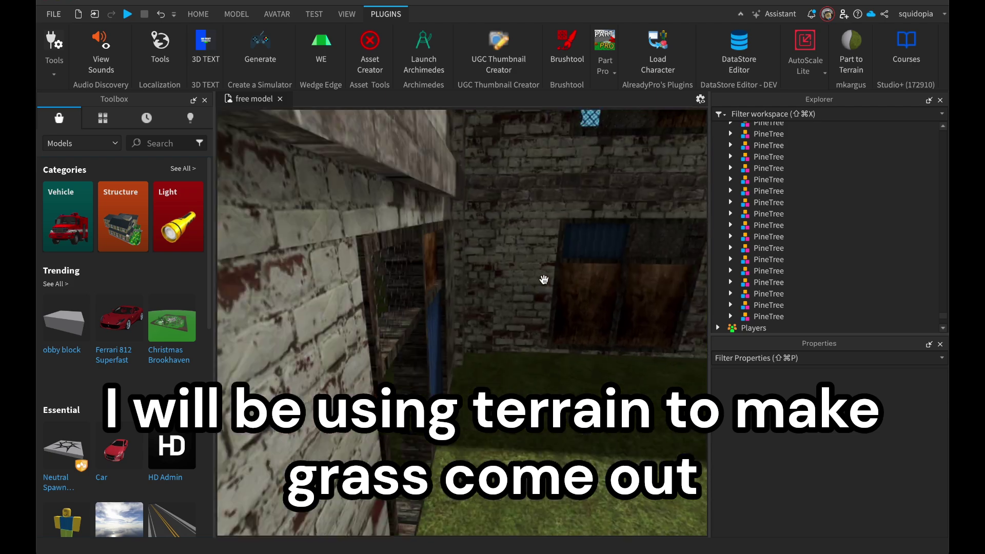
click(455, 444)
right_drag(455, 444, 455, 444)
Select the Terrain object in the workspace and enable its Decoration property
scroll(756, 289, down, 5)
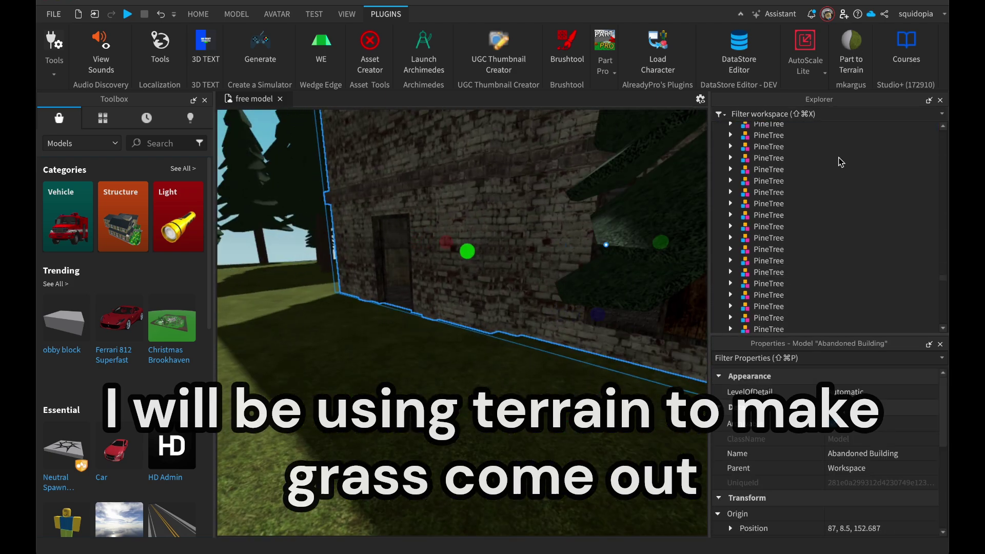
scroll(821, 205, down, 5)
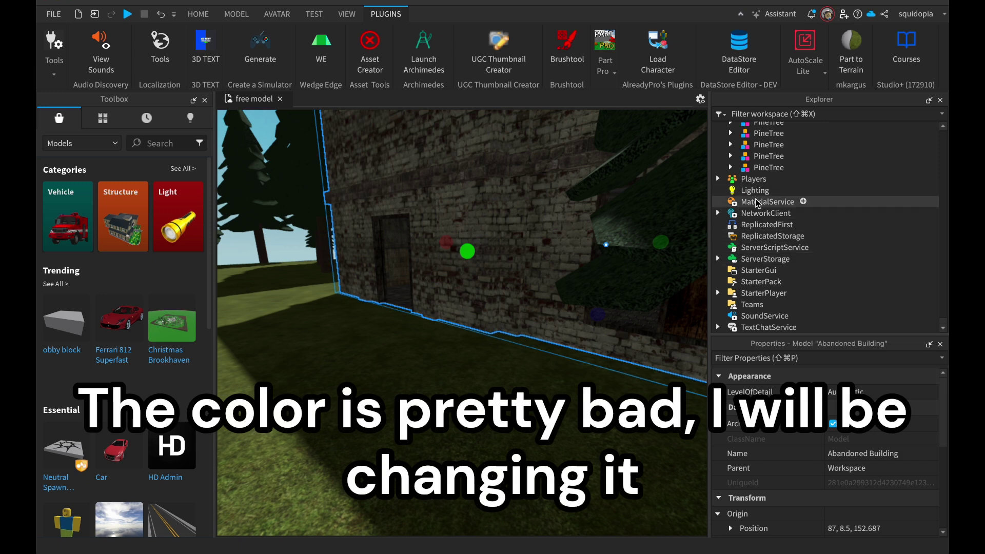
click(785, 151)
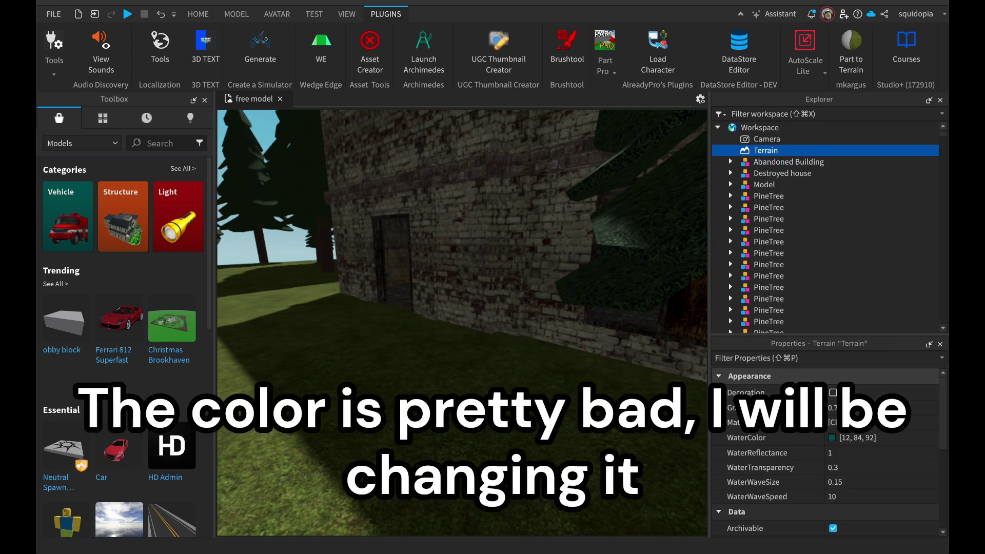
right_drag(696, 435, 696, 435)
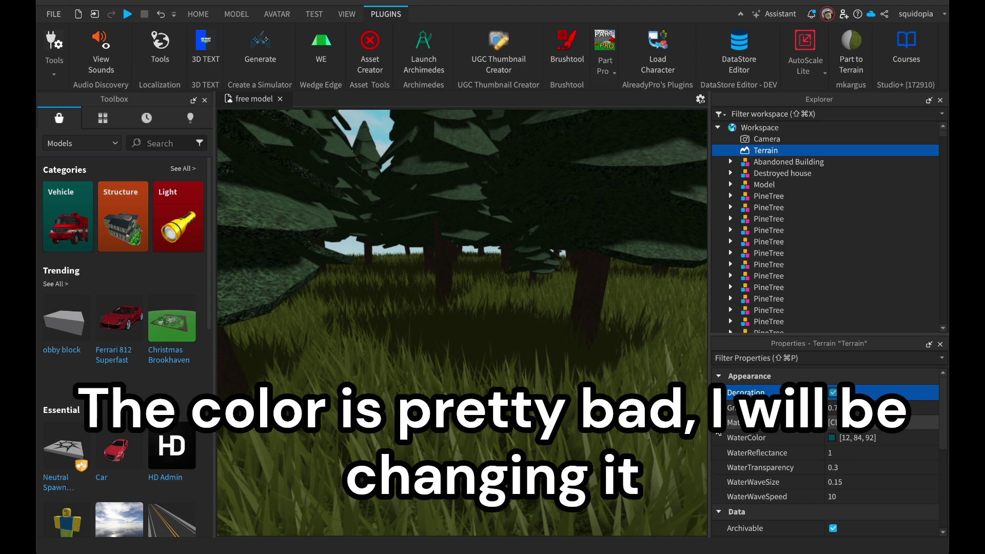
Set the Terrain's Grass material color to dark green [51, 81, 38]
scroll(849, 450, down, 1)
click(832, 478)
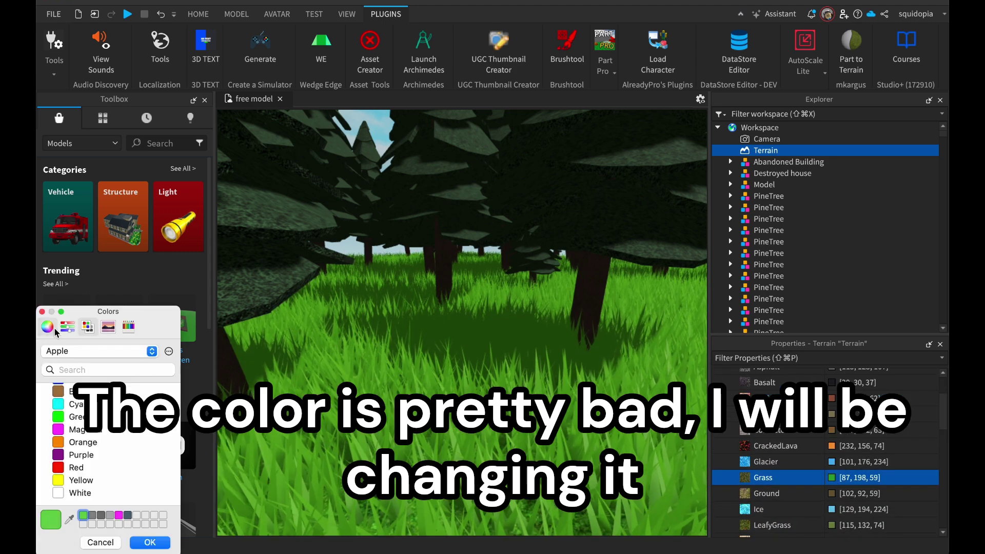
click(47, 327)
drag(84, 496, 128, 494)
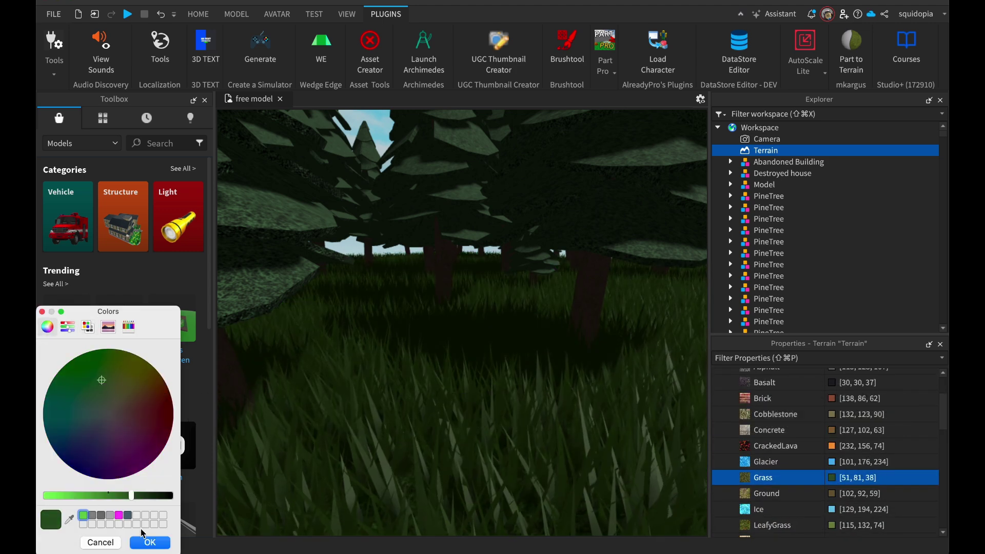
click(144, 541)
Set the Terrain's GrassLength to 1 and check the grass among the pine trees
scroll(854, 418, up, 3)
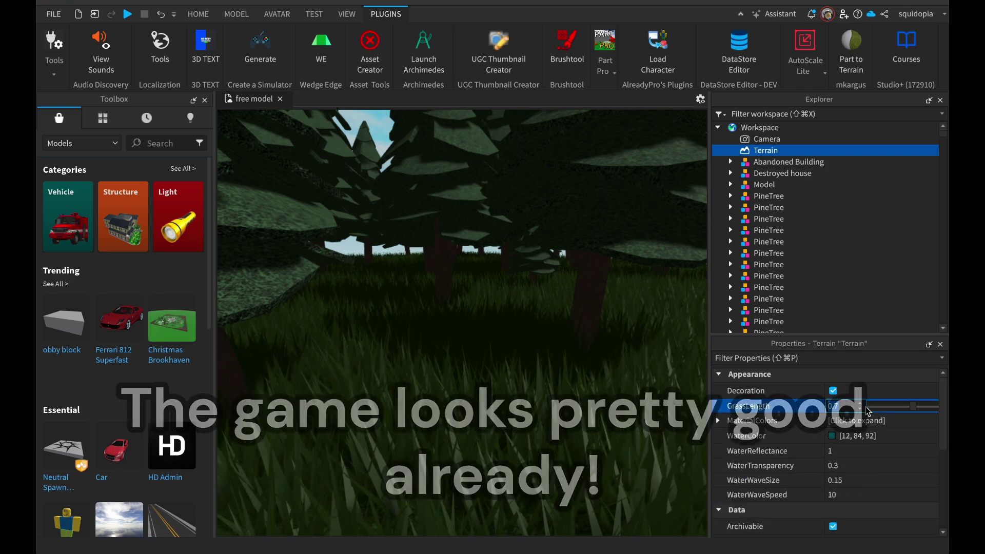
key(w)
right_drag(567, 339, 565, 338)
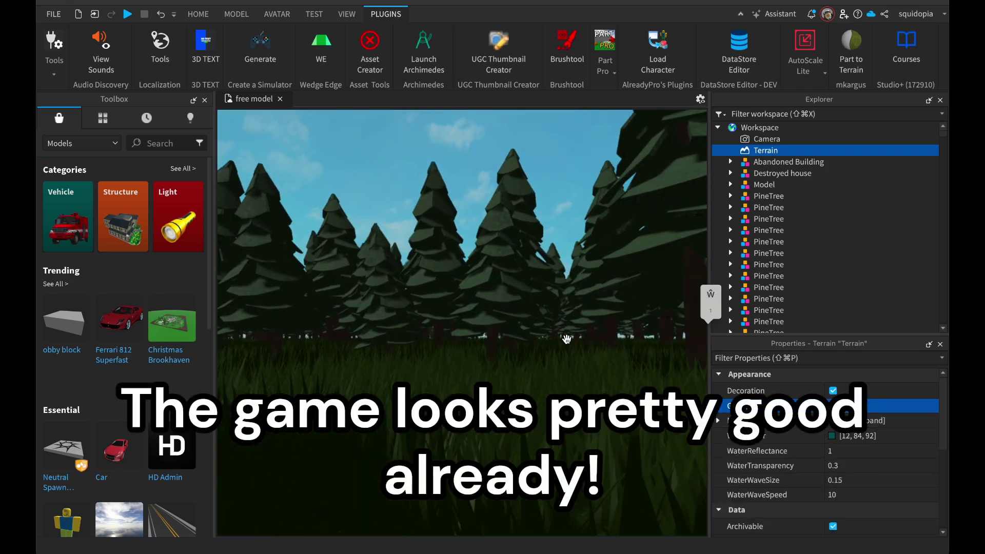
scroll(827, 482, down, 5)
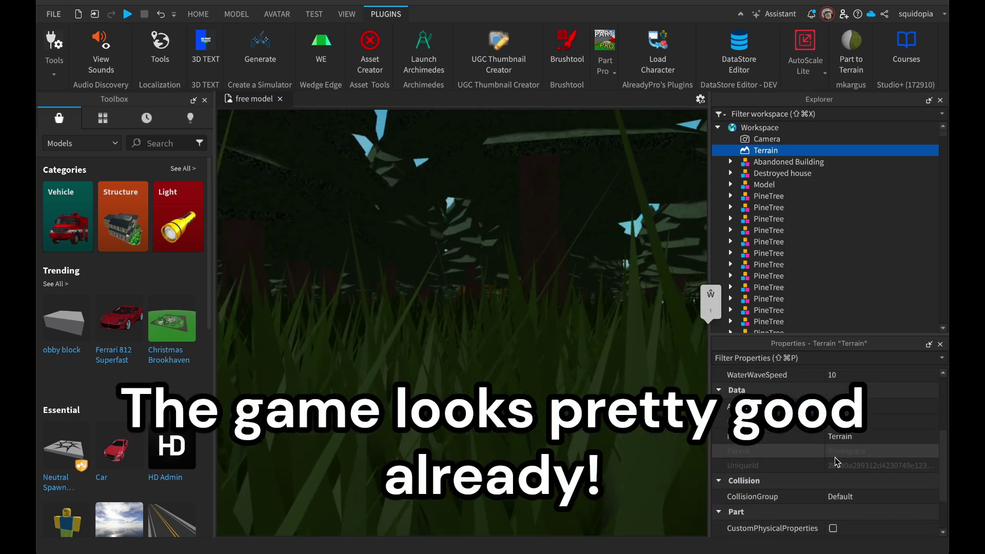
key(s)
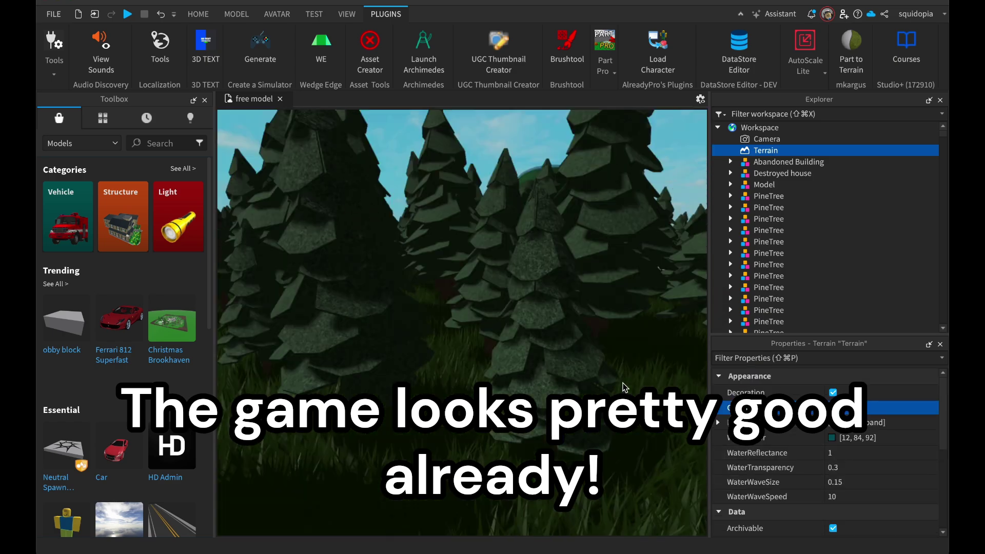
Inspect the grass around and inside the abandoned building
click(616, 231)
key(w)
right_drag(602, 501, 602, 501)
key(w)
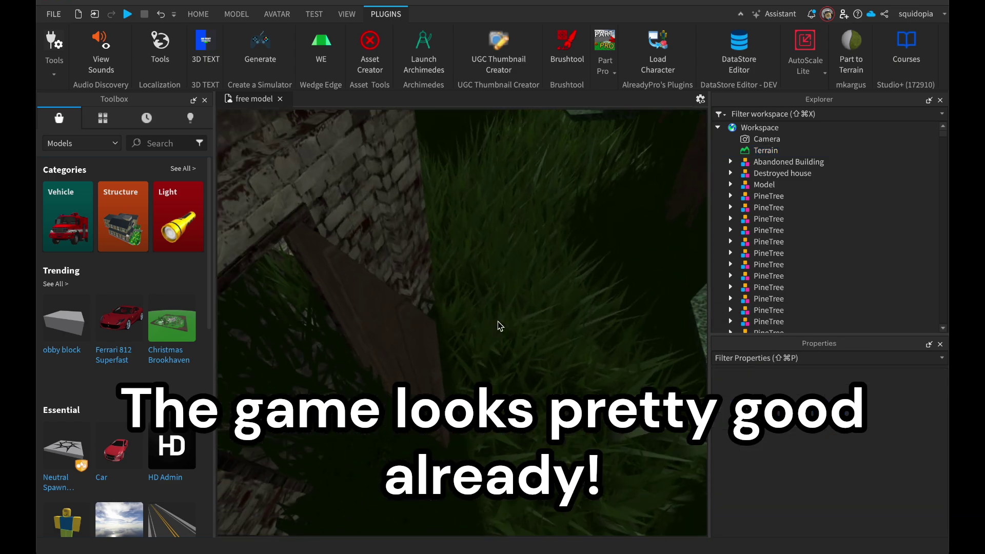
right_drag(500, 326, 499, 325)
Open the Terrain Editor and activate its Paint tool for editing the ground
click(853, 71)
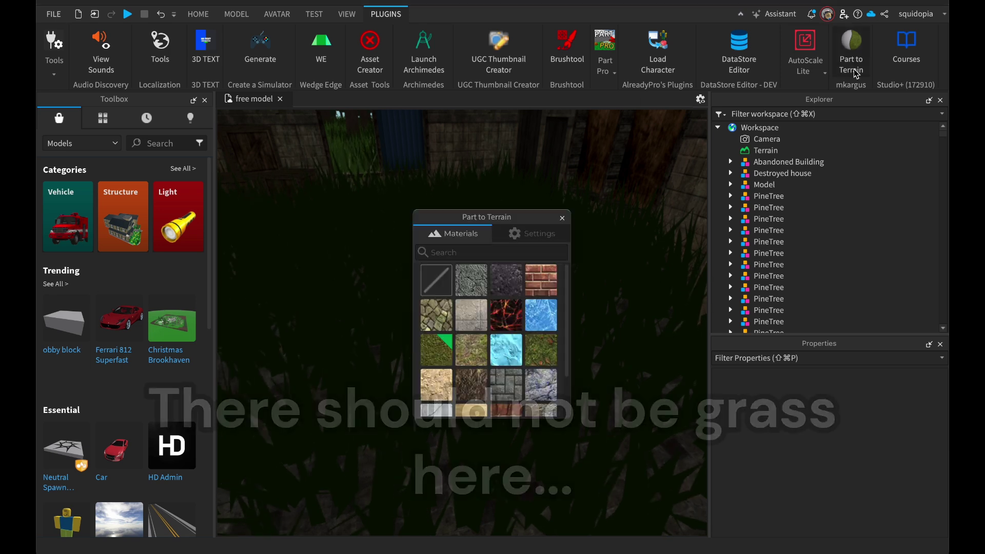
click(561, 218)
click(194, 9)
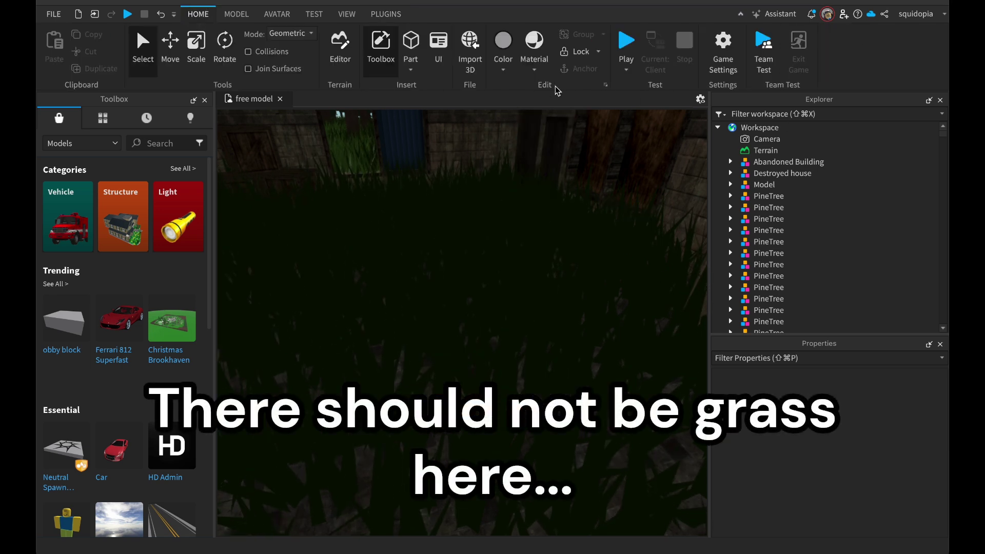
click(341, 49)
click(109, 389)
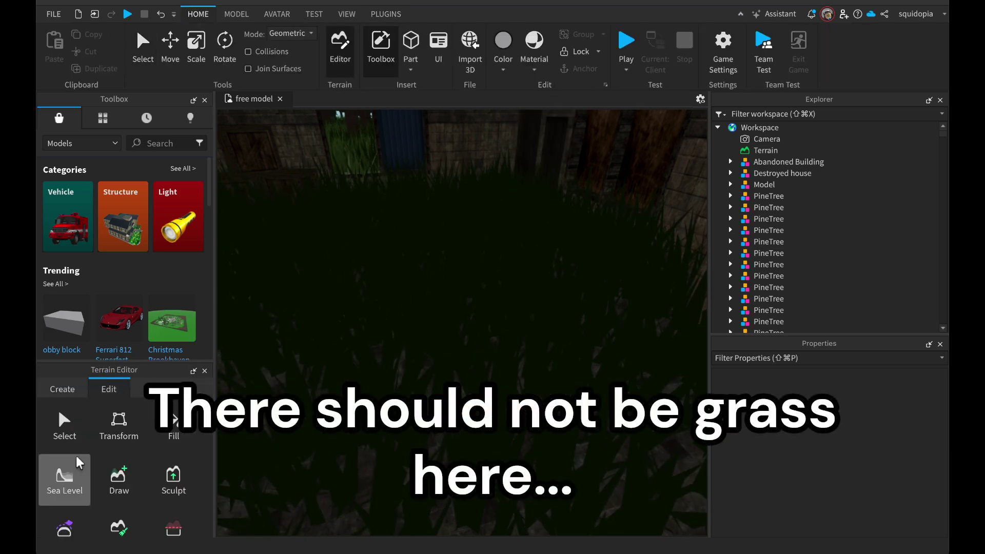
click(119, 525)
Undock the Terrain Editor and enlarge it so the brush settings show
scroll(343, 448, down, 5)
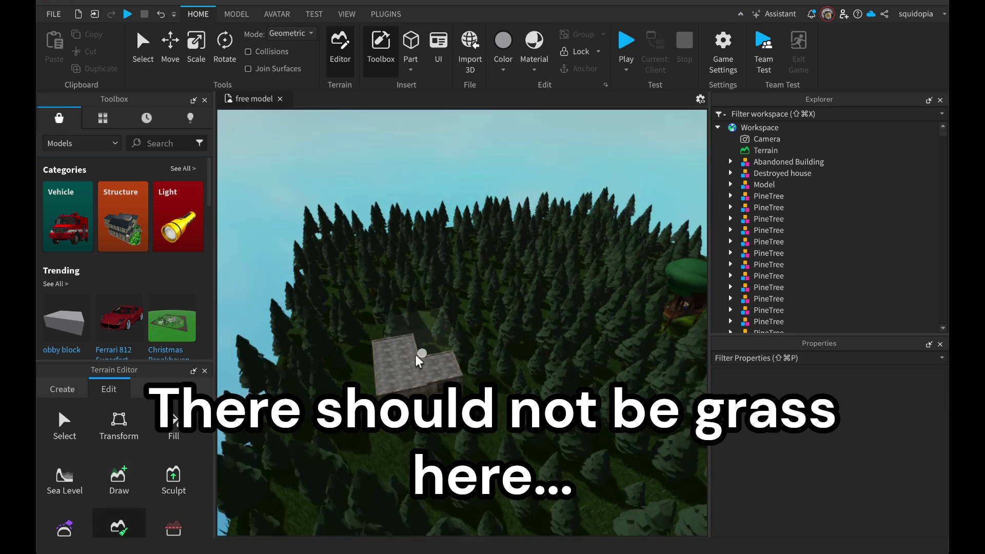
scroll(420, 356, up, 3)
drag(162, 368, 339, 163)
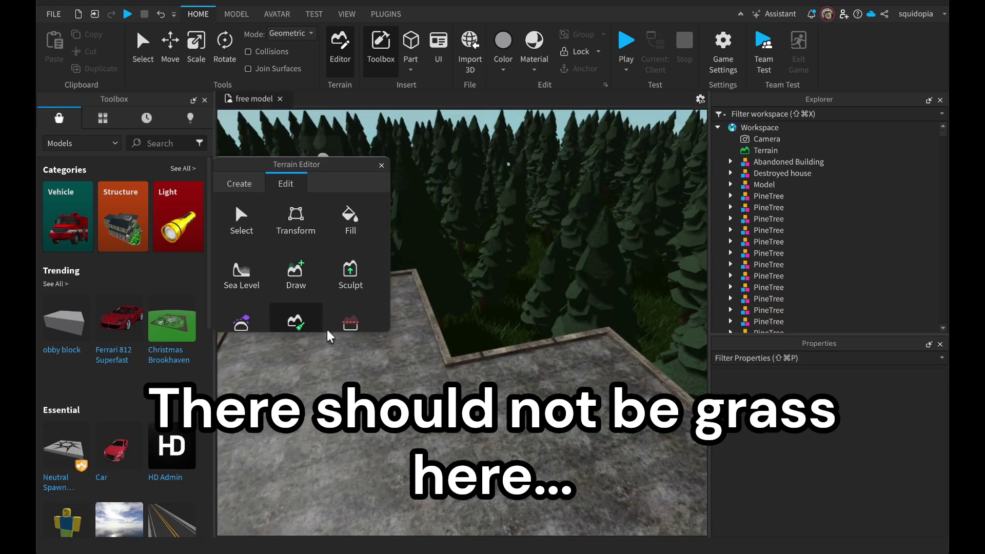
drag(328, 333, 327, 495)
right_drag(426, 303, 468, 332)
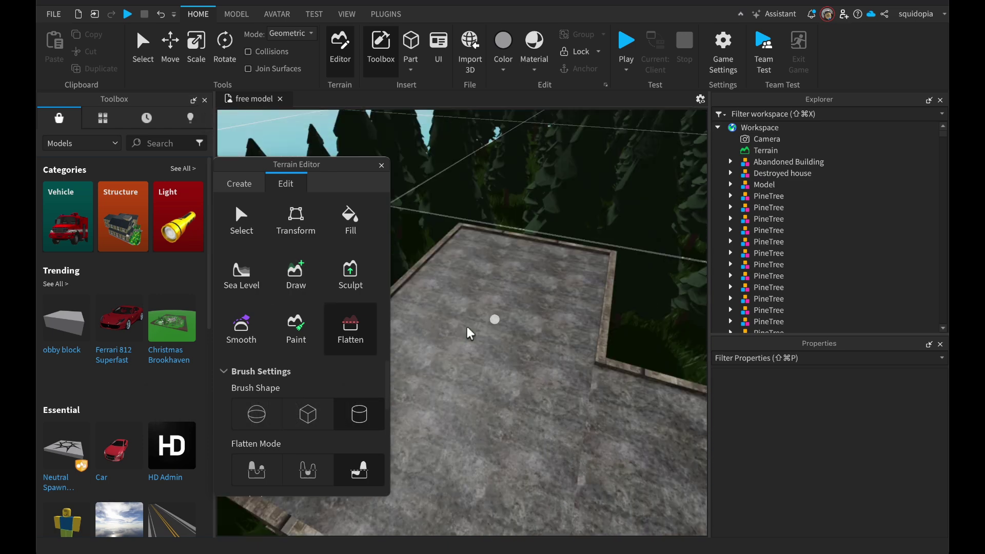
Set up the Paint tool with a spherical brush and LeafyGrass as the source material
click(256, 414)
click(351, 277)
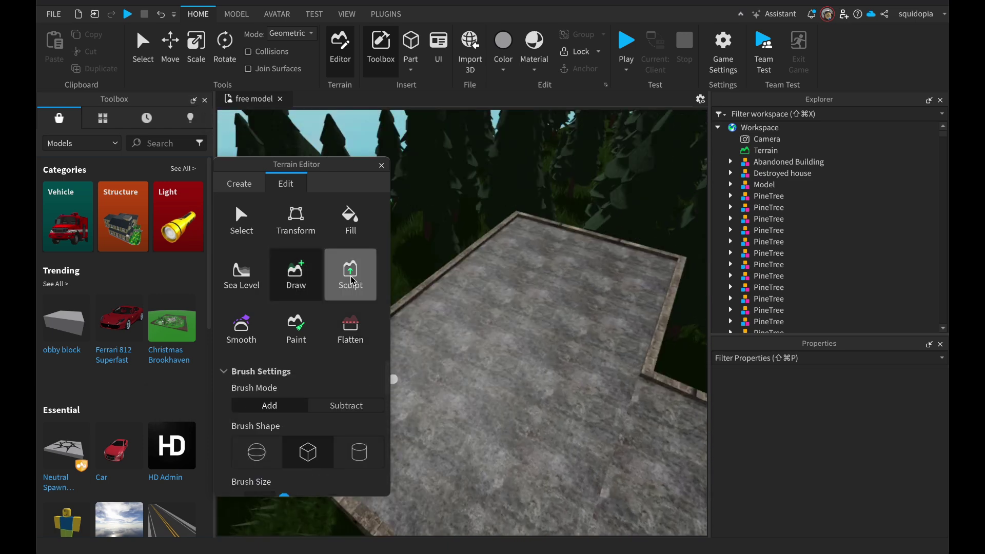
click(296, 328)
scroll(504, 414, down, 4)
right_drag(503, 414, 301, 363)
click(259, 416)
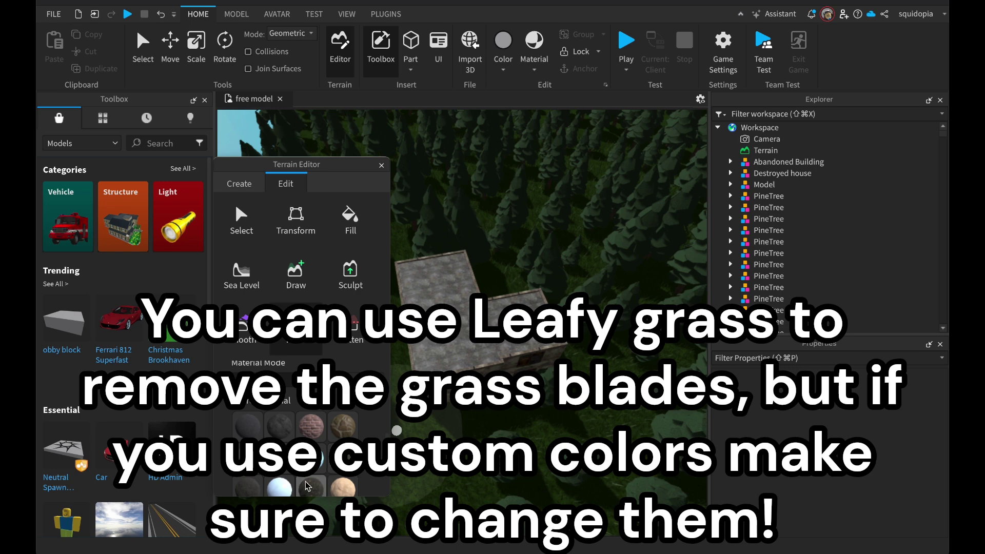
click(307, 486)
Set the terrain paint brush size to 6
scroll(476, 339, up, 3)
right_drag(559, 333, 477, 339)
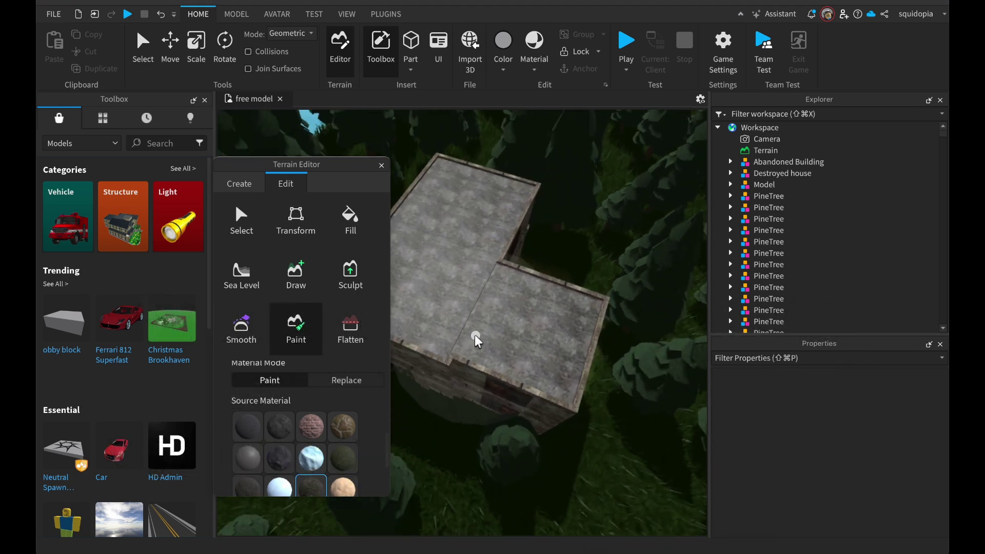
scroll(478, 341, up, 5)
scroll(338, 401, down, 1)
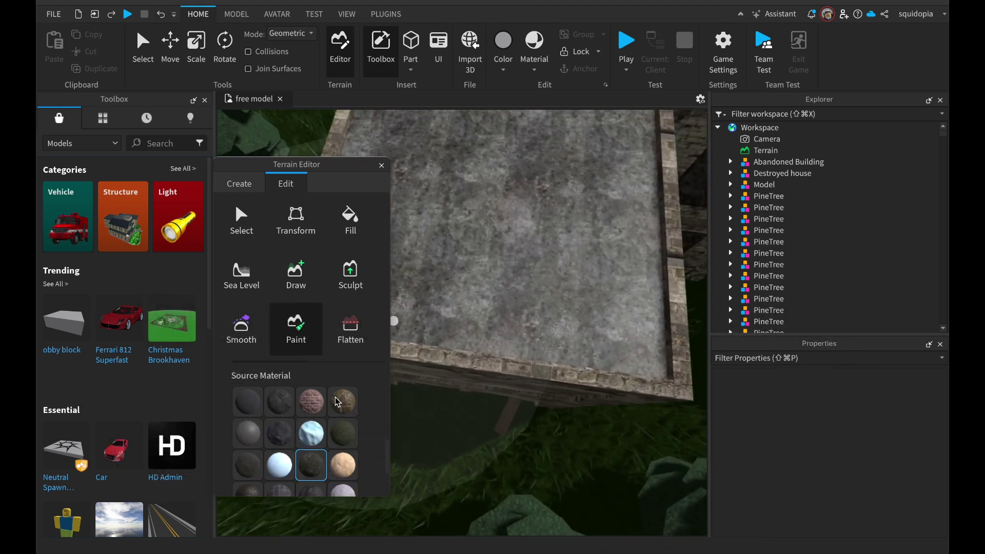
scroll(335, 401, up, 5)
scroll(424, 387, up, 3)
drag(288, 461, 277, 465)
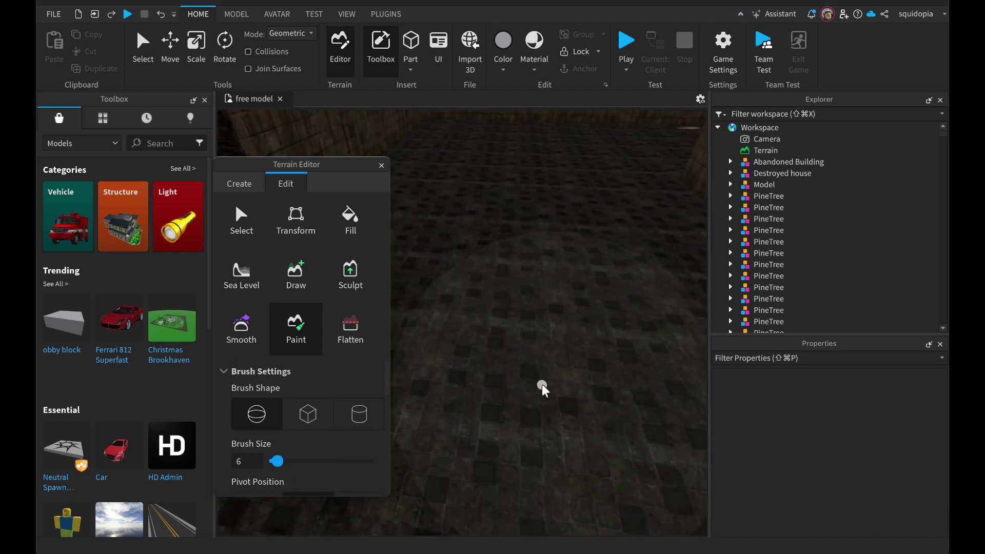
Paint LeafyGrass over the grass blades inside the abandoned building and close the Terrain Editor
right_drag(542, 387, 563, 284)
click(556, 302)
scroll(556, 301, up, 3)
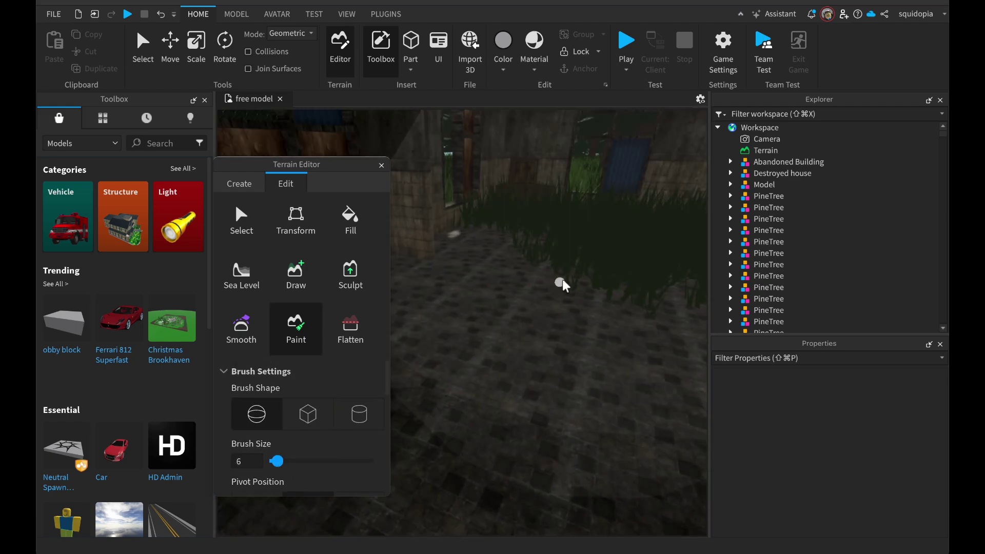
right_drag(595, 227, 550, 217)
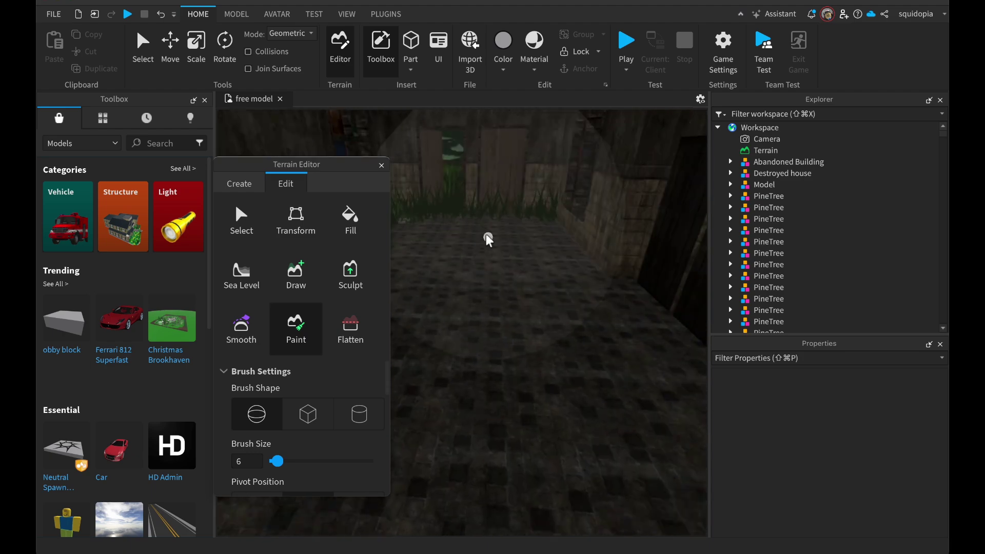
right_drag(488, 237, 380, 186)
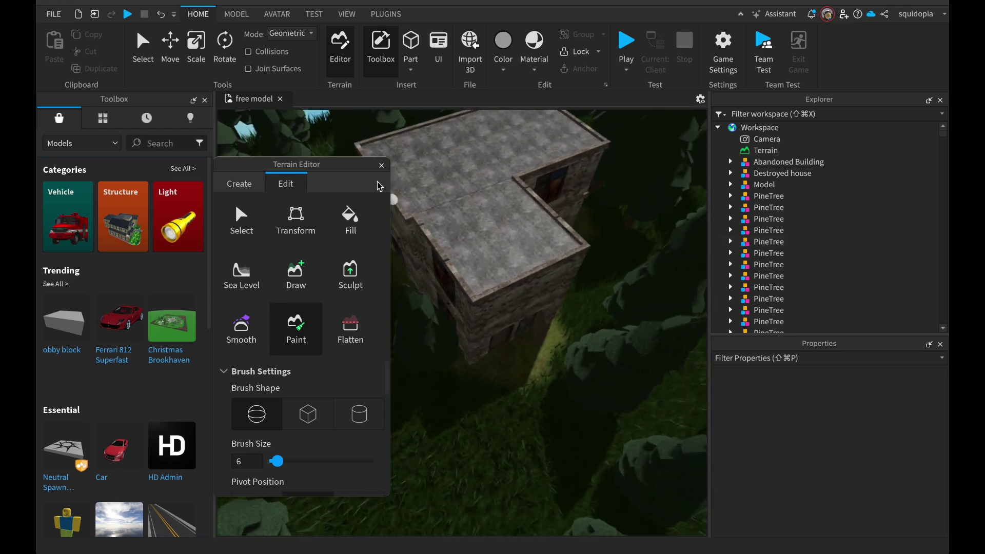
click(381, 165)
Set the Terrain's LeafyGrass material color to dark olive [67, 72, 49]
scroll(935, 261, down, 3)
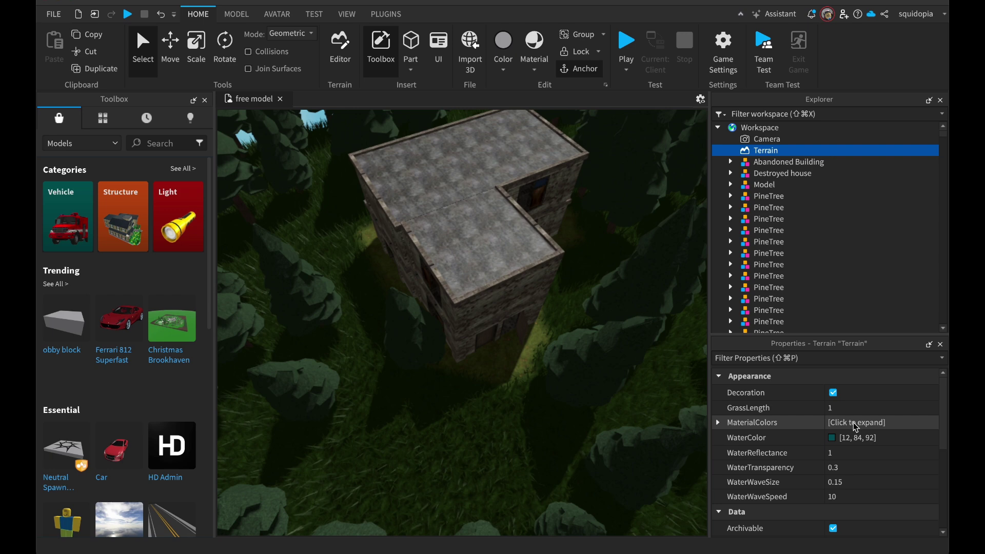
click(725, 427)
scroll(821, 469, down, 3)
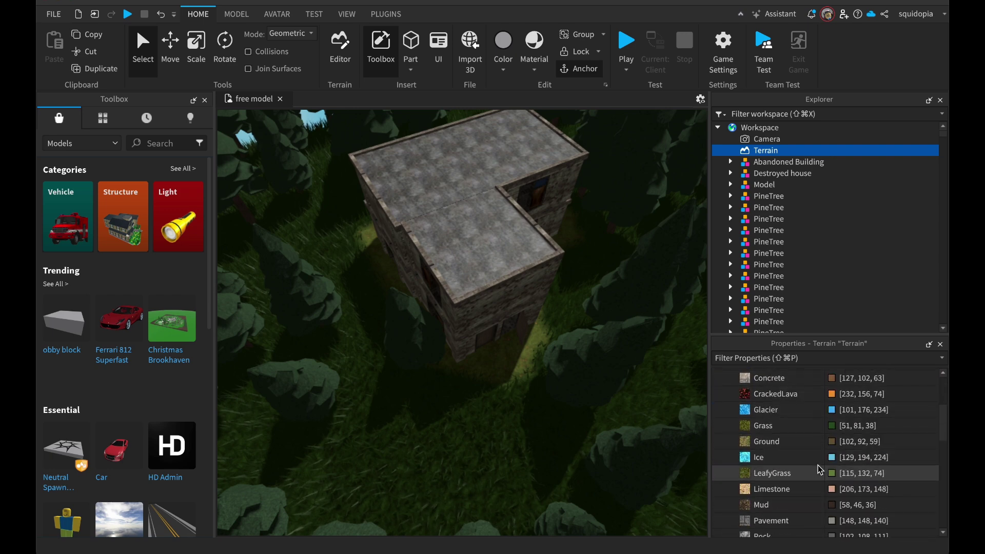
click(832, 473)
drag(103, 495, 129, 495)
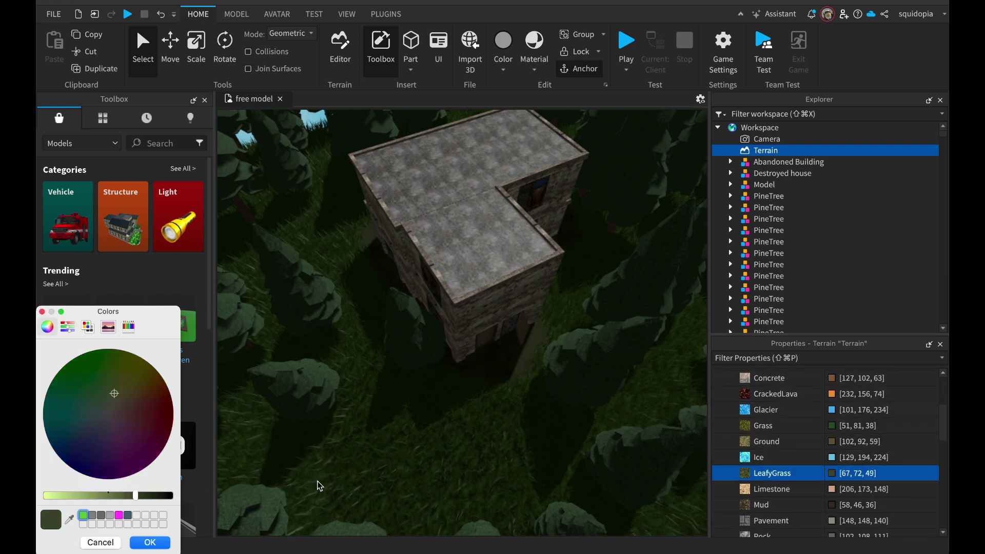
click(151, 542)
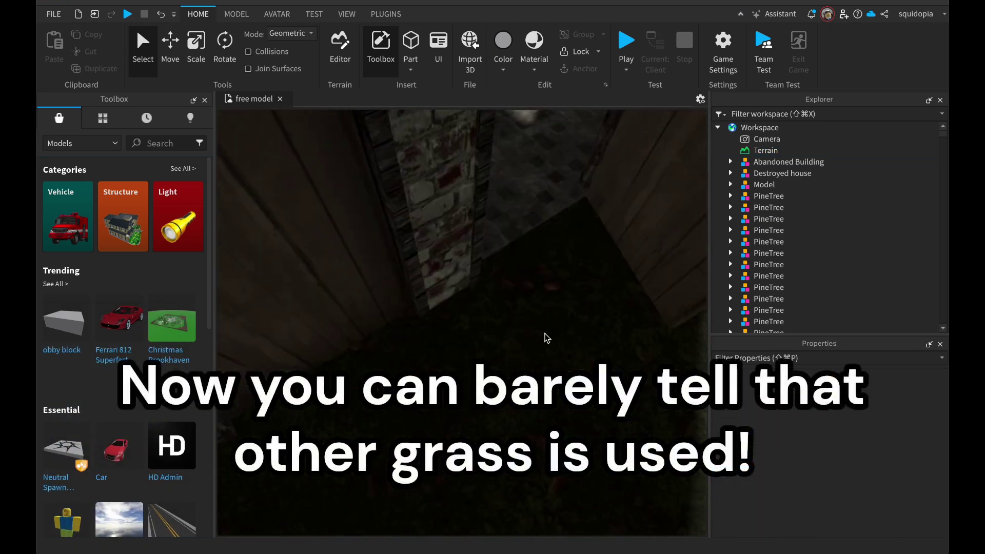
Inspect the recolored LeafyGrass floor inside the abandoned building
key(w)
right_drag(543, 333, 534, 198)
key(w)
key(w)
right_drag(538, 295, 539, 296)
key(w)
Delete a gold neon bulb from the hanging lights on the wooden house model
scroll(539, 297, up, 4)
click(587, 334)
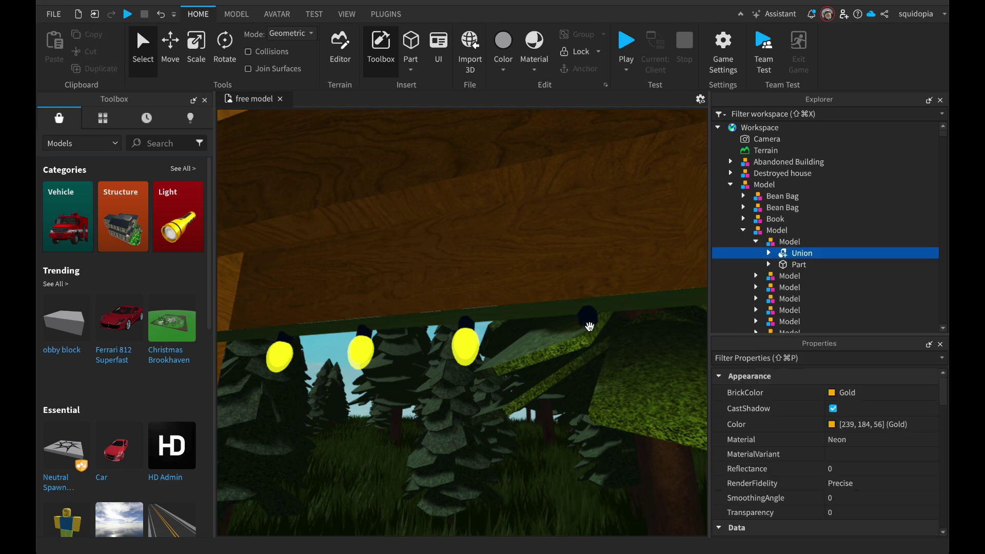
key(w)
right_drag(590, 327, 592, 292)
right_drag(281, 354, 279, 354)
key(w)
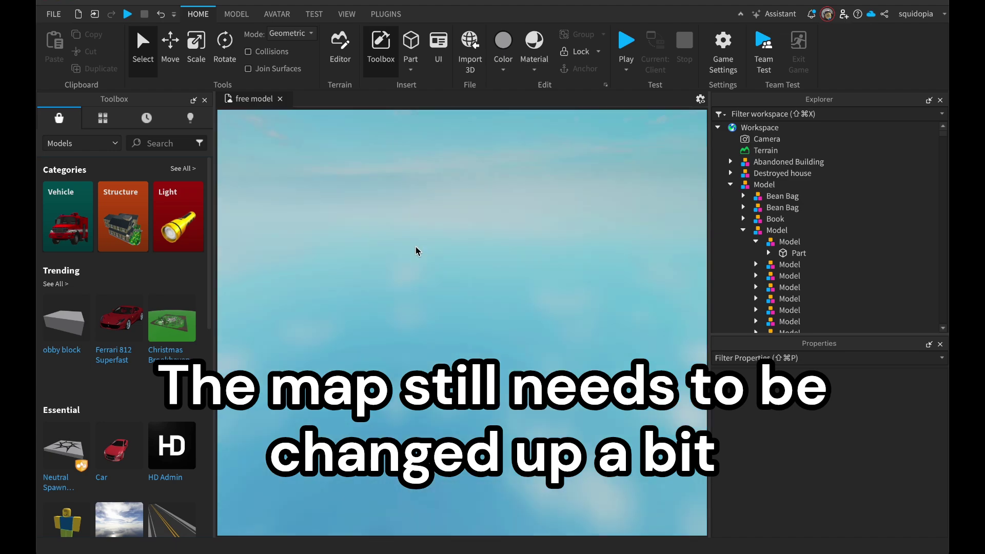
Examine the destroyed house ruins in the grass and the Terrain's properties
right_drag(416, 251, 423, 246)
scroll(580, 334, up, 8)
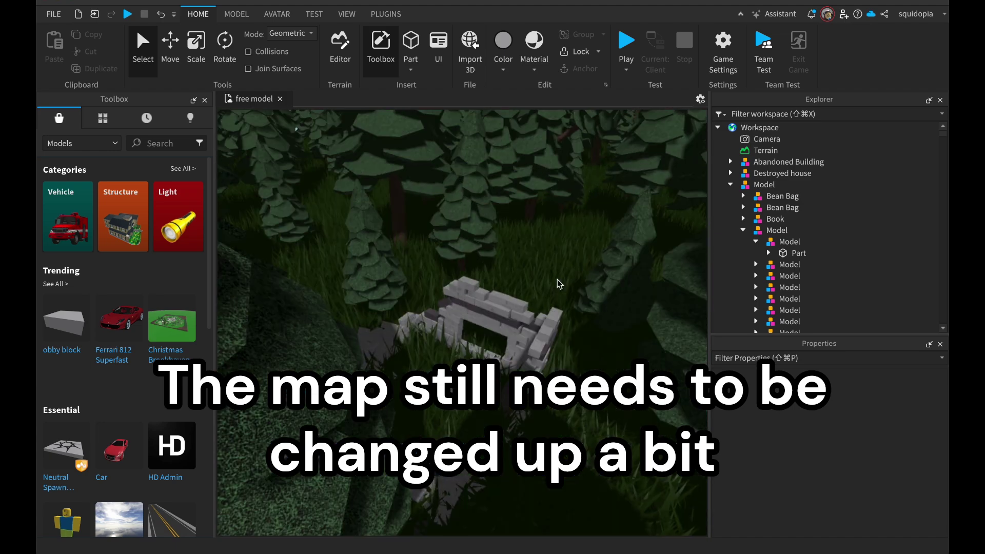
scroll(557, 279, up, 6)
right_drag(557, 279, 557, 280)
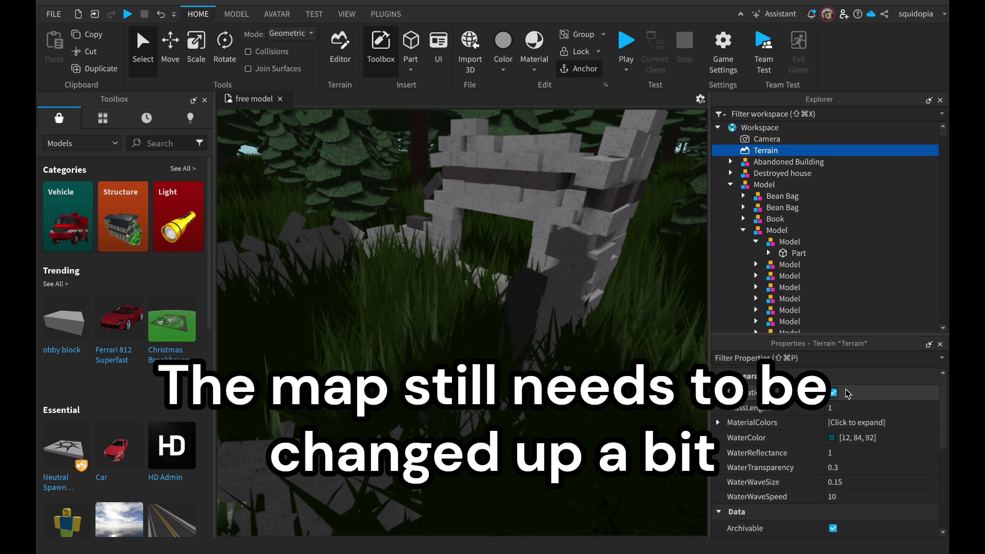
scroll(848, 410, down, 3)
scroll(848, 455, up, 3)
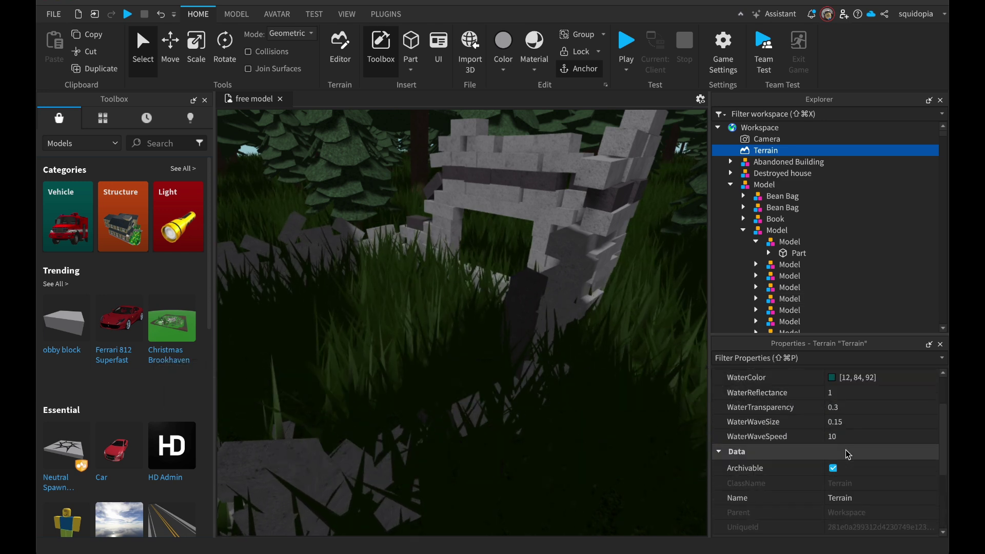
Try scaling the whole Workspace to 2, and undo the change
double_click(738, 129)
scroll(804, 472, down, 5)
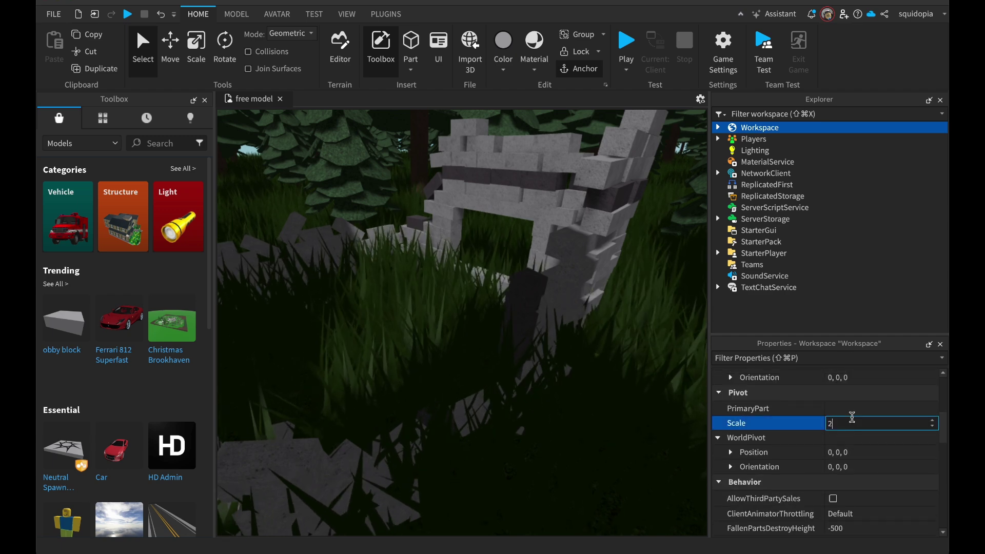
key(Return)
click(161, 14)
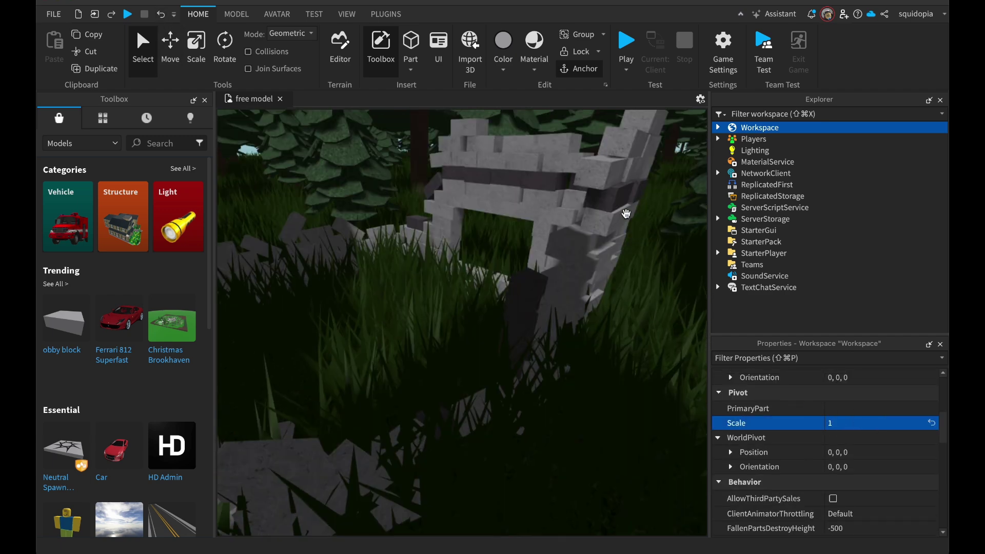
Examine the Fog properties of the Lighting service
click(752, 151)
scroll(780, 462, down, 5)
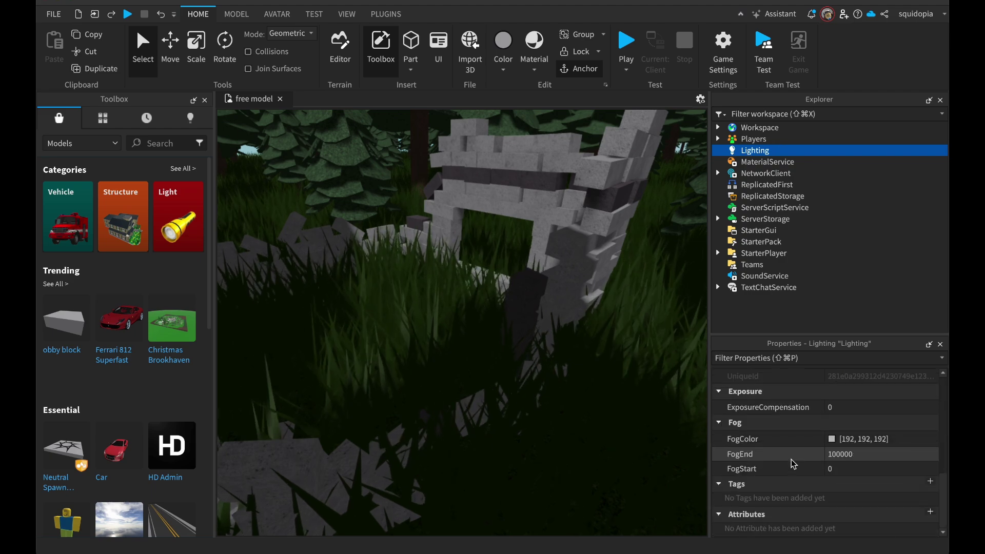
right_drag(552, 352, 552, 355)
Display the wind direction control and set the wind speed to about 7 sps
click(347, 14)
click(301, 51)
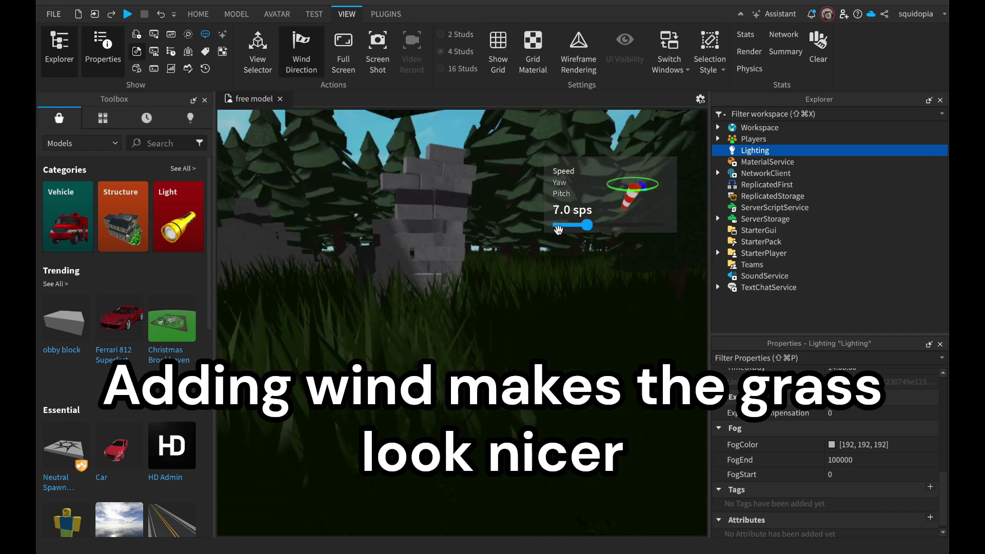
drag(587, 232, 584, 226)
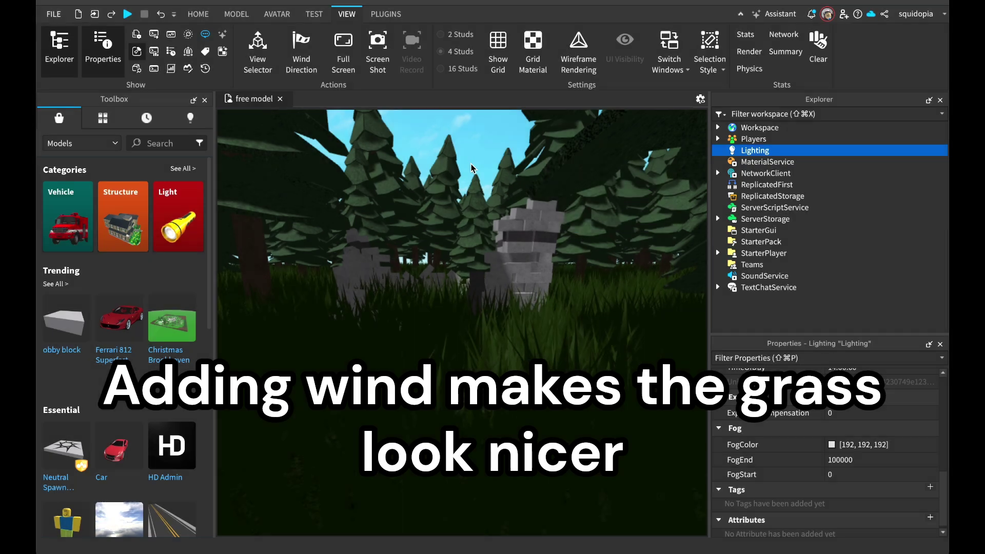
Darken the Ambient color of the Lighting service to [93, 94, 94]
click(472, 167)
right_drag(473, 167, 433, 337)
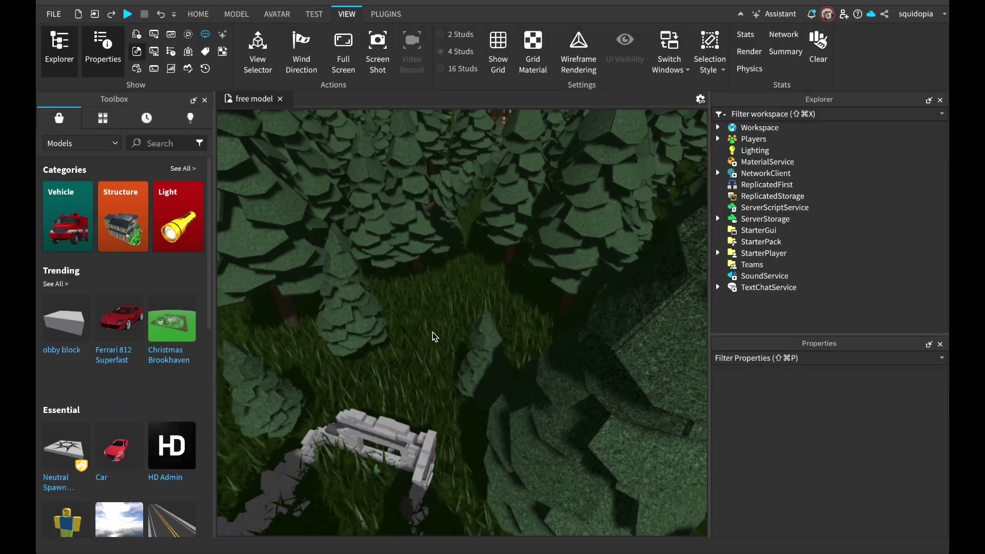
scroll(434, 337, down, 10)
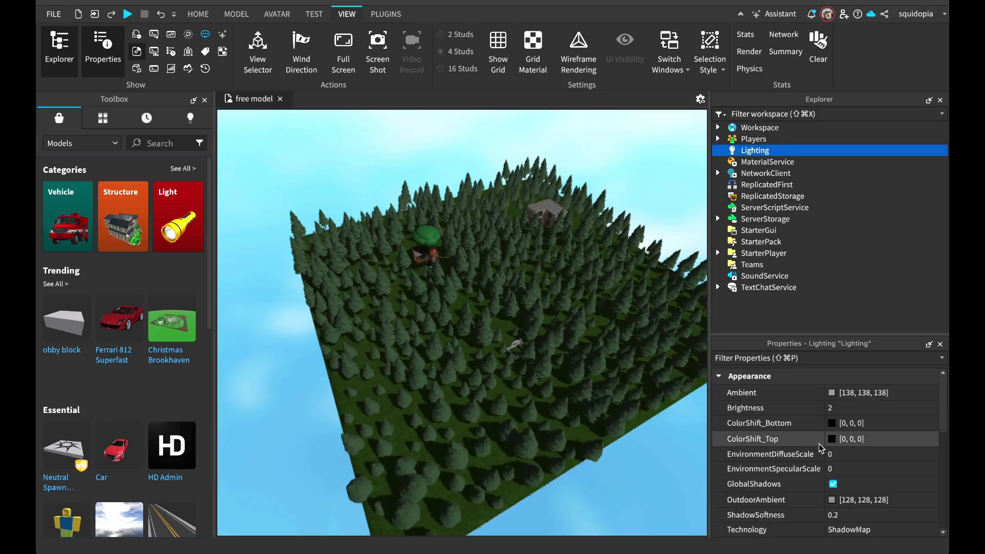
click(834, 392)
drag(113, 496, 121, 494)
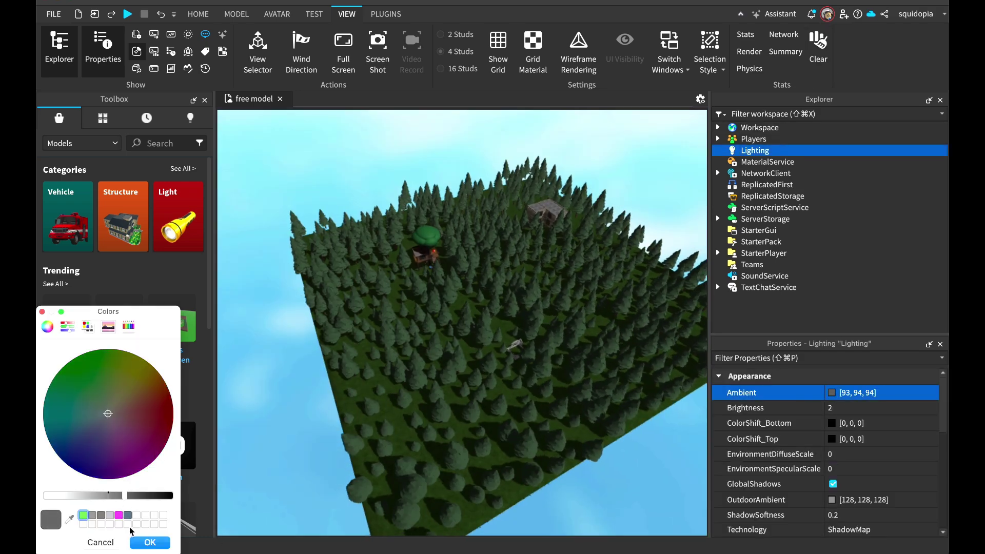
click(144, 539)
Search the model library for "horror" and insert the horror lighting model with the black thumbnail
click(179, 142)
text(hor)
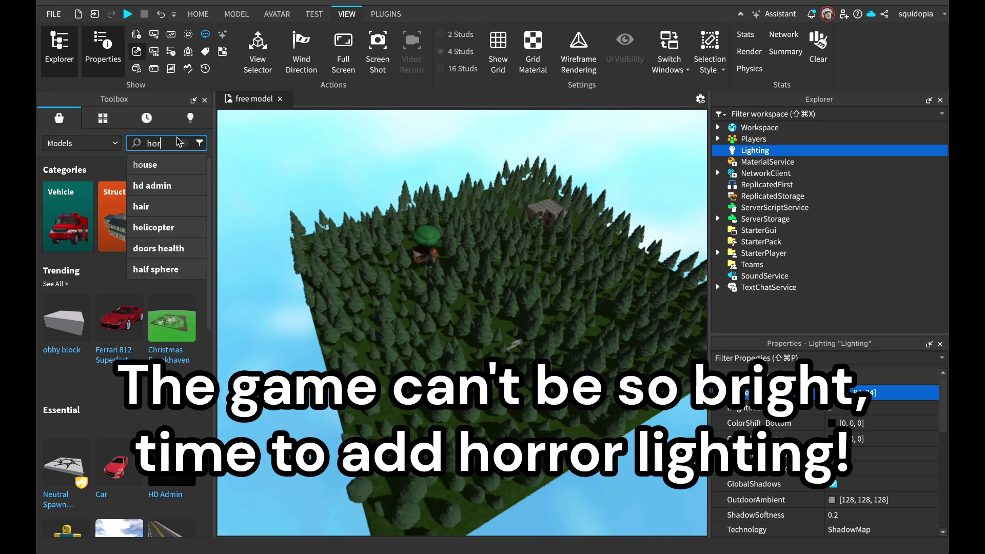
text(ror)
key(Return)
click(358, 149)
scroll(458, 194, up, 5)
click(128, 248)
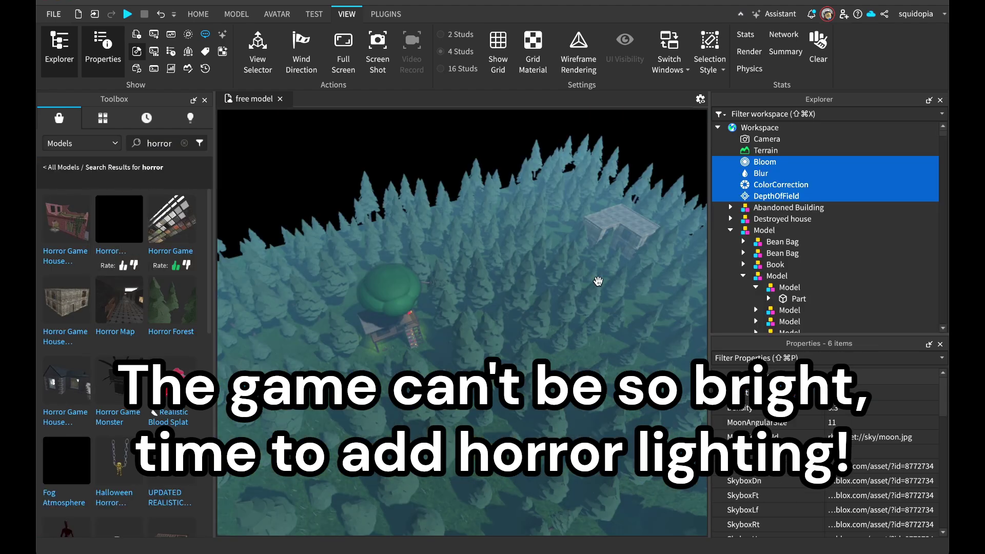
Cut the inserted lighting effects, including Bloom, Blur, ColorCorrection and DepthOfField, out of the Workspace
scroll(600, 282, up, 10)
right_drag(601, 282, 600, 281)
right_click(758, 176)
click(786, 2)
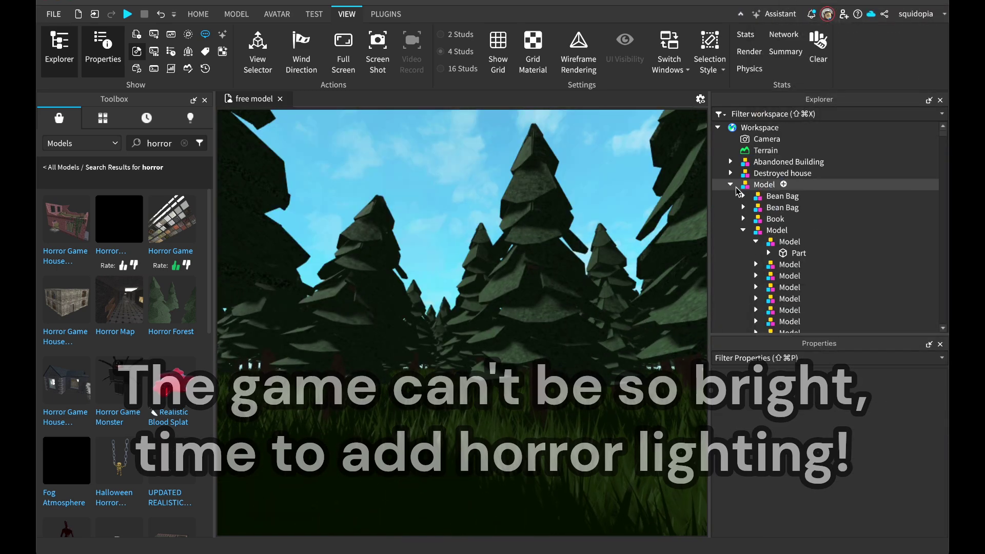
Filter the Explorer for PineTree, select all the Workspace's pine trees and group them as a folder
click(731, 185)
click(795, 109)
text(PineTree)
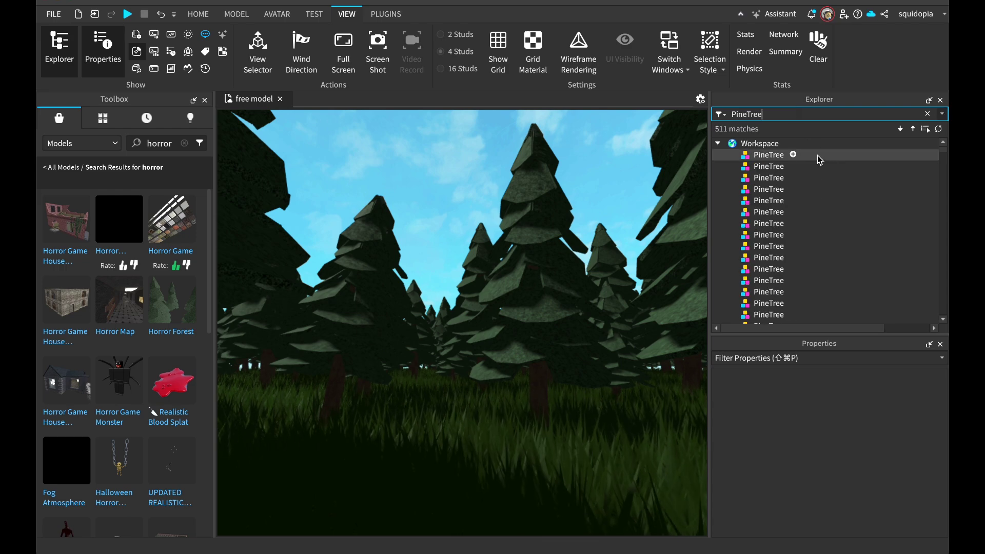
drag(817, 155, 815, 437)
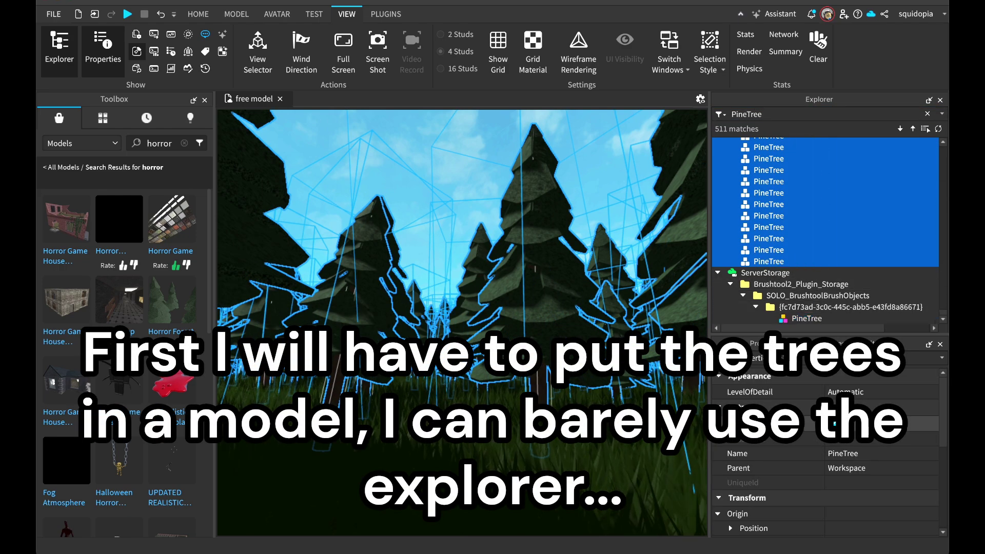
right_click(753, 247)
click(803, 115)
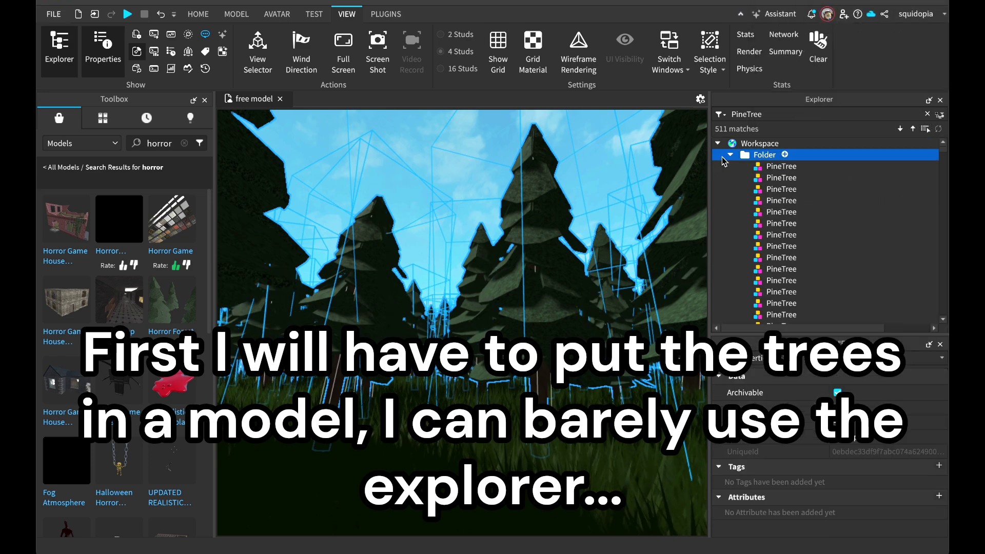
Clear the Explorer filter and rename the pine tree folder to Trees
click(928, 113)
right_click(741, 162)
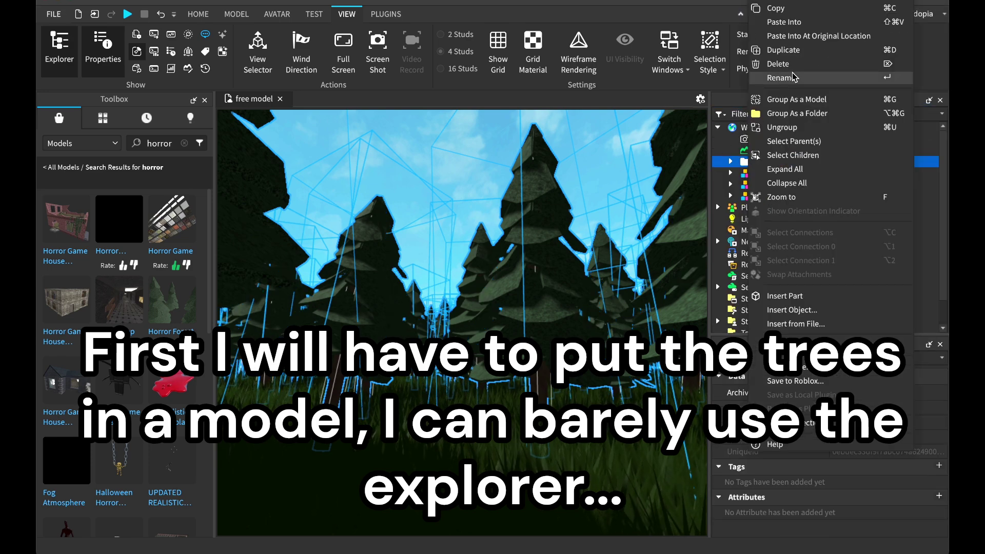
click(785, 77)
key(Return)
Paste the cut Atmosphere, sky, Bloom, Blur, ColorCorrection and DepthOfField objects into the Lighting service
right_click(731, 219)
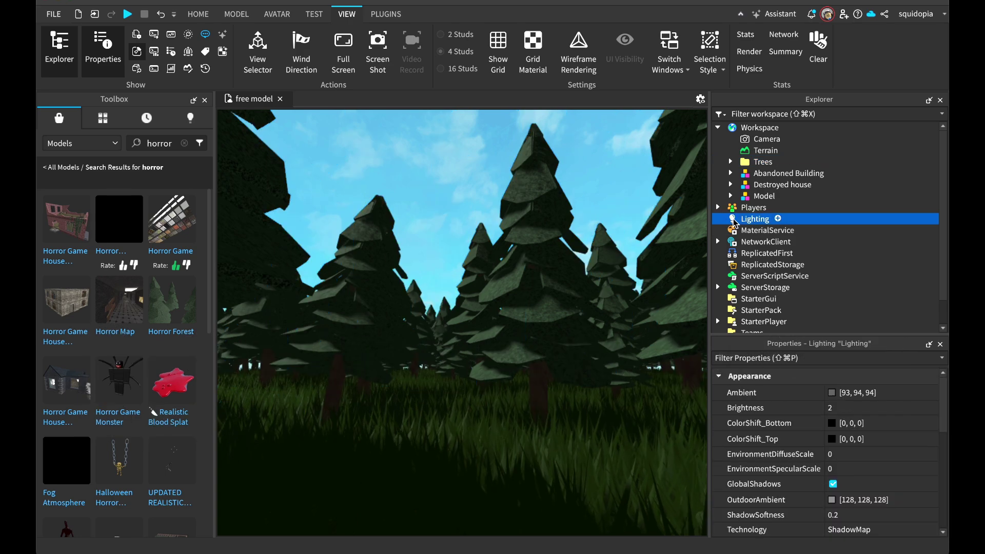
click(752, 230)
click(579, 182)
Brighten the Ambient color of the Lighting service to [251, 252, 255]
key(a)
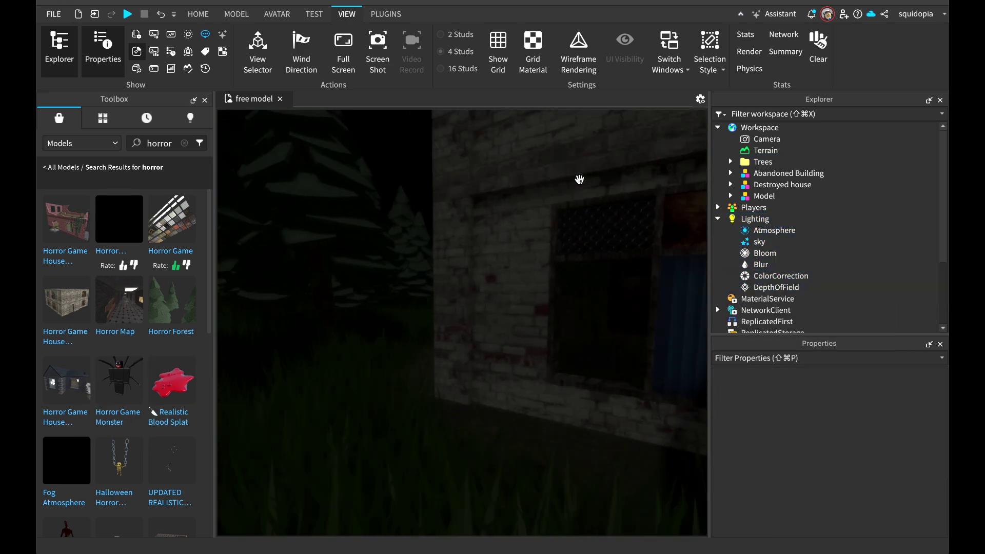
right_drag(580, 180, 580, 180)
click(755, 218)
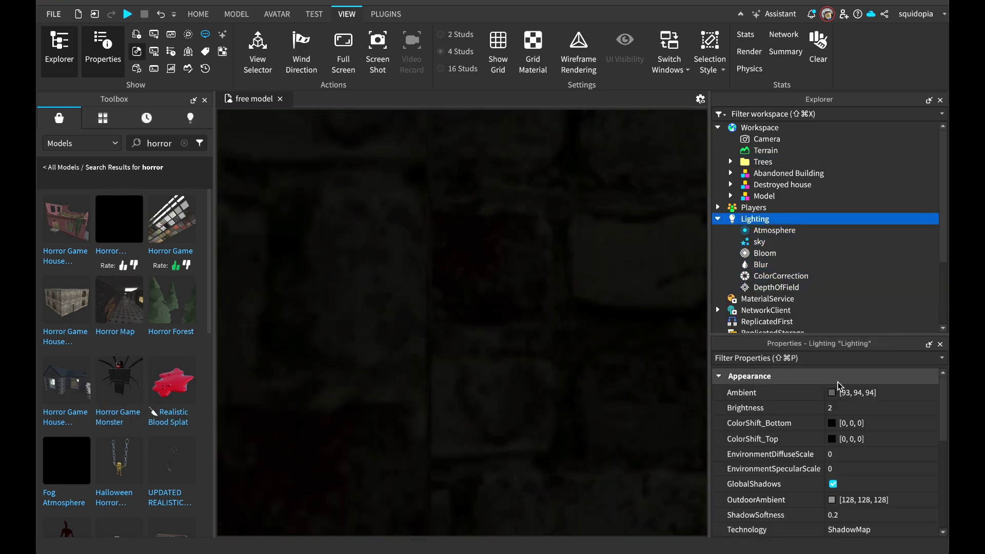
click(831, 393)
drag(165, 496, 44, 499)
click(141, 545)
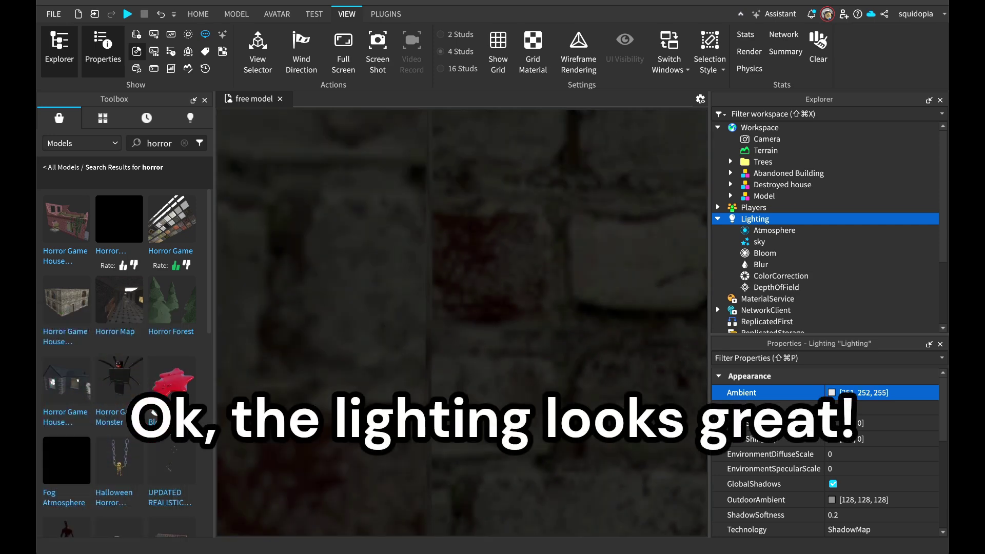
Search the model library for "flashlight" and insert the Advanced Flashlight tool into StarterPack
right_drag(461, 257, 406, 215)
key(w)
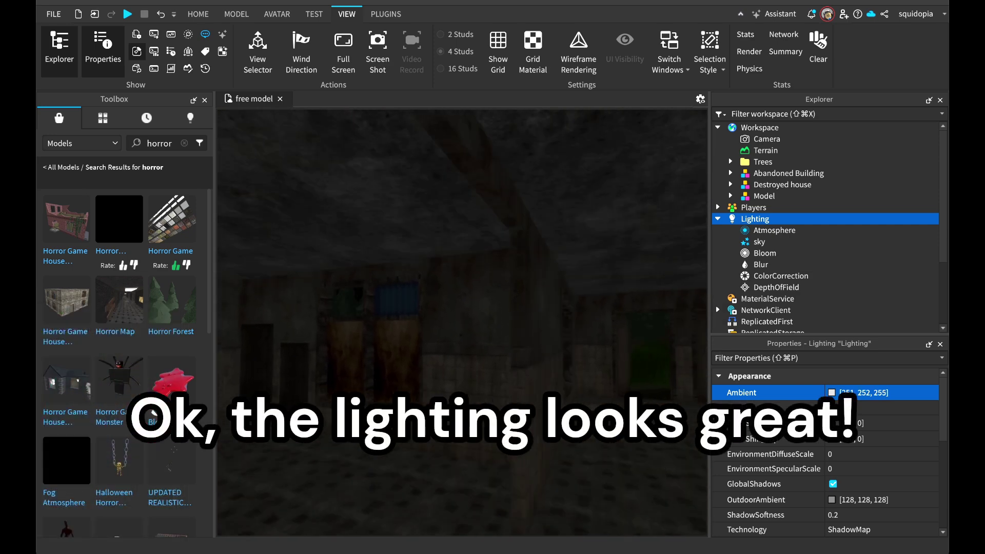
right_drag(499, 339, 191, 157)
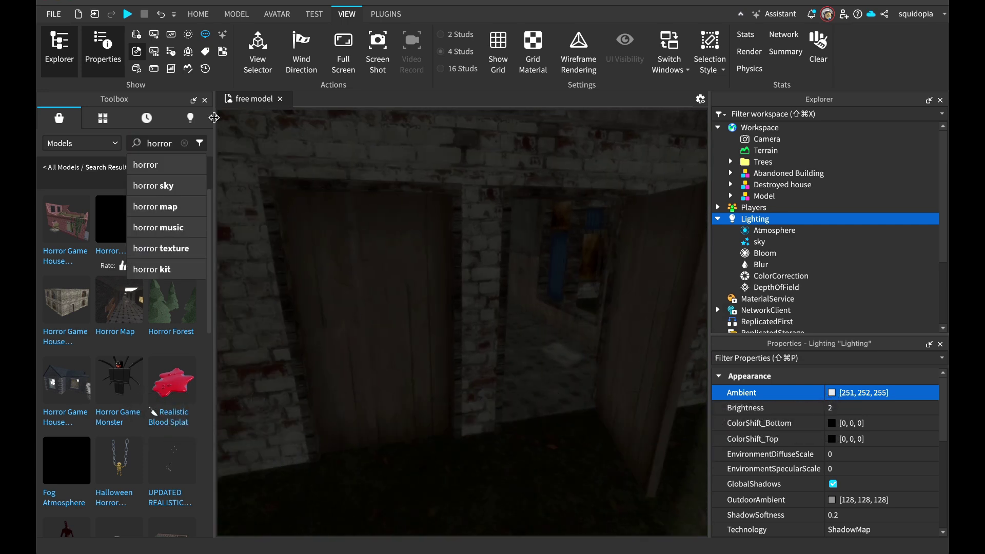
click(165, 142)
text(flashlight)
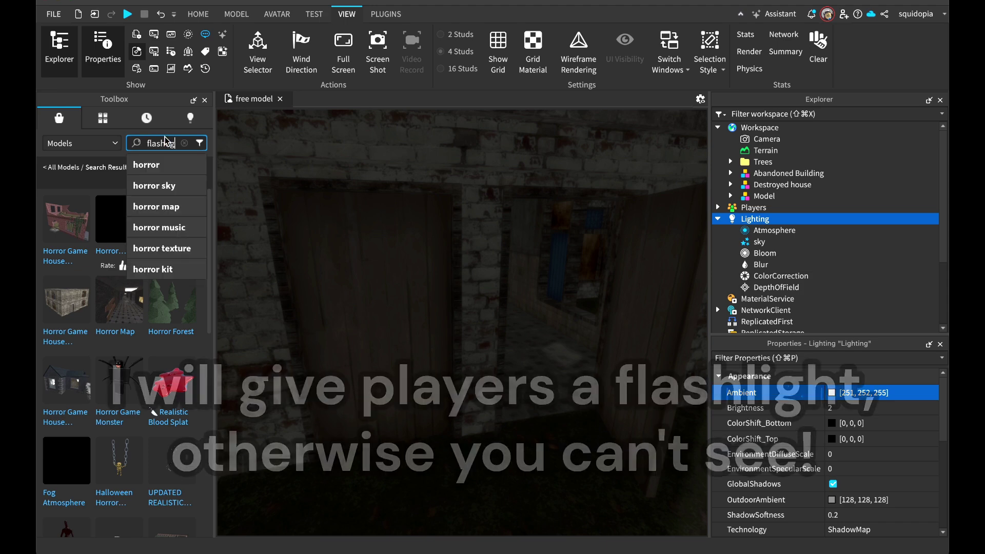
key(Return)
right_drag(524, 220, 523, 220)
click(75, 241)
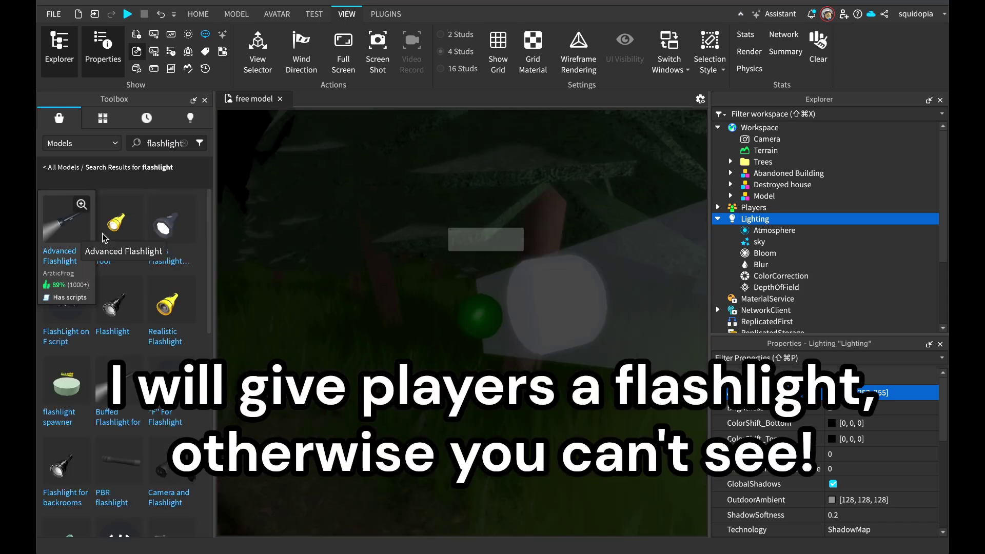
click(497, 265)
Playtest from the current camera position, equip the flashlight, walk through the dark forest and stop the test
click(200, 14)
click(629, 63)
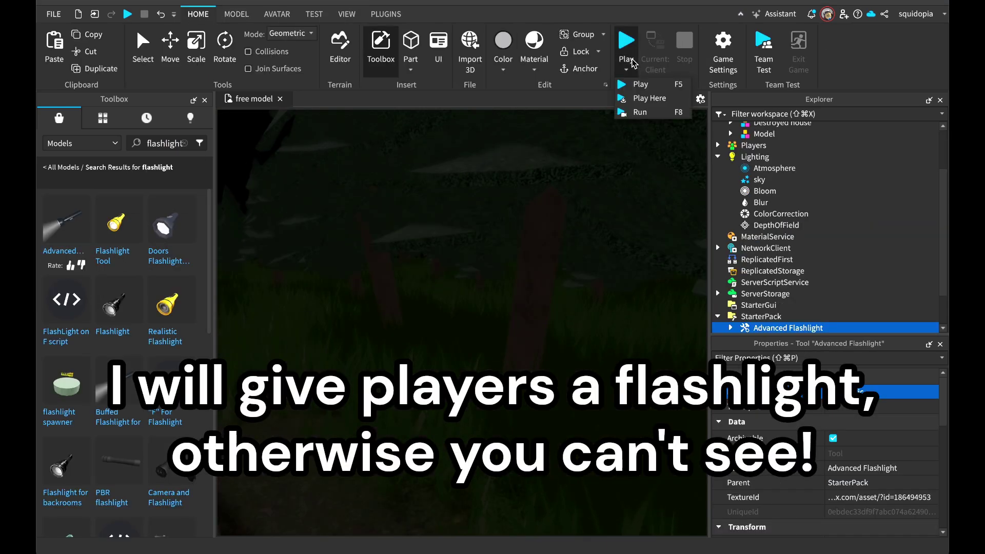
click(651, 97)
key(1)
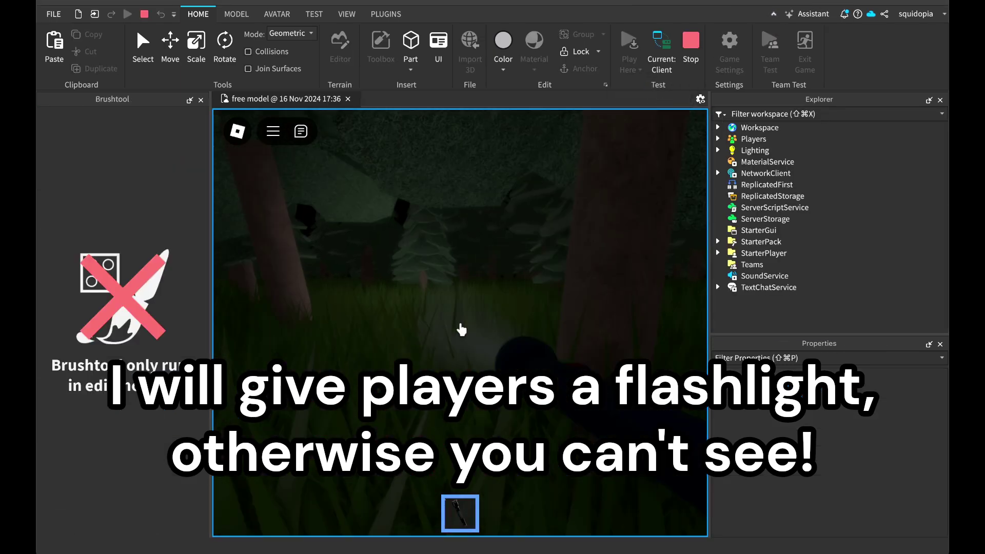
key(w)
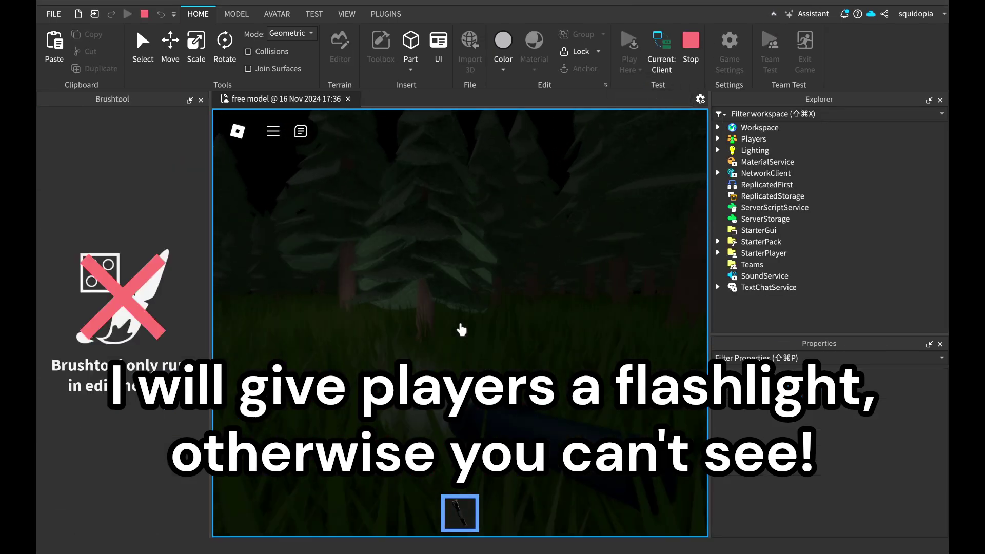
key(w)
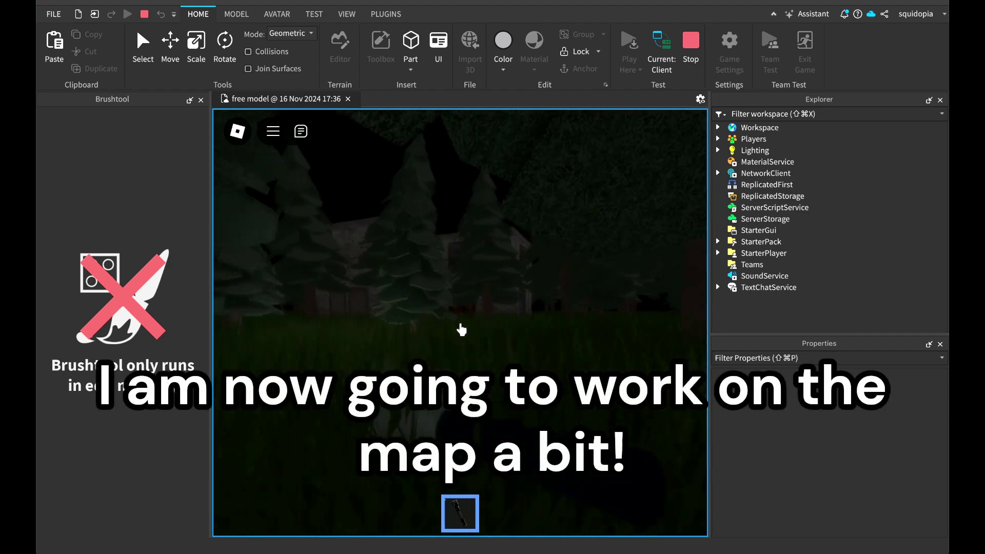
key(1)
key(Escape)
click(690, 48)
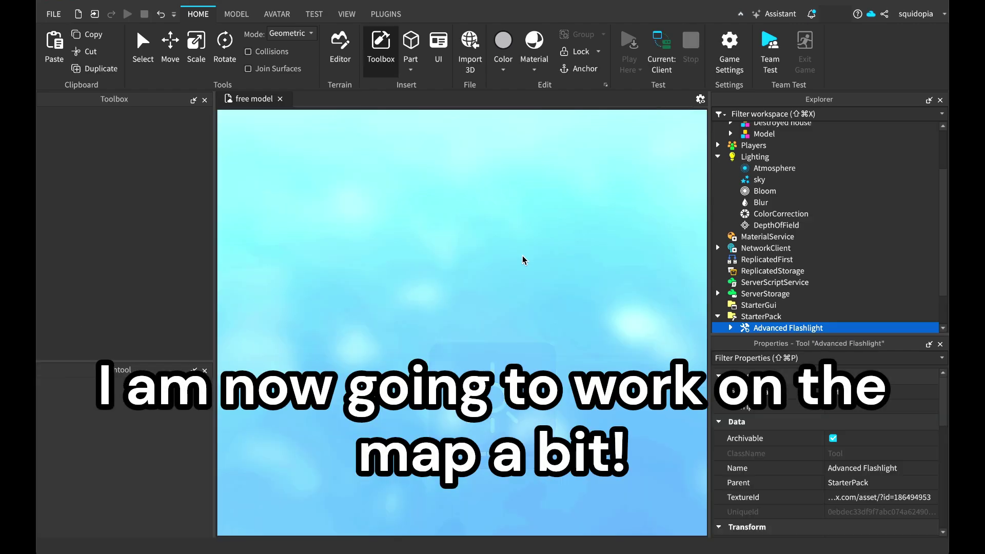
Insert the HD Admin model into the Workspace and dismiss the notice about its scripts
click(186, 143)
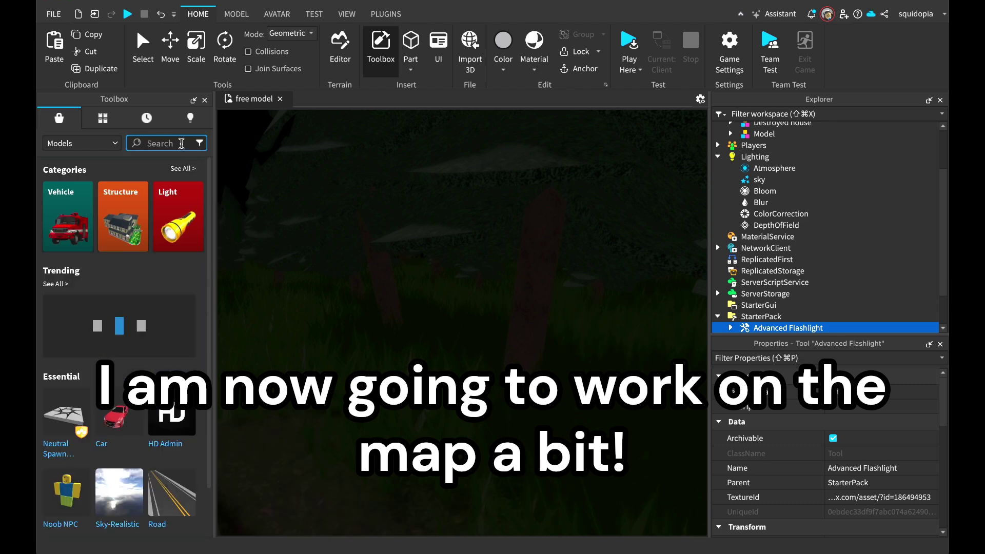
right_drag(462, 323, 578, 354)
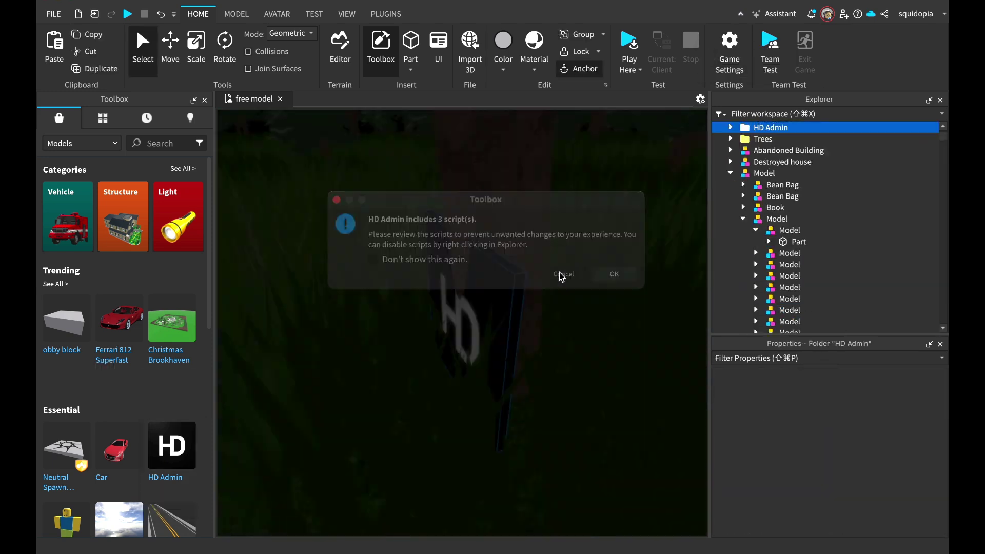
click(562, 274)
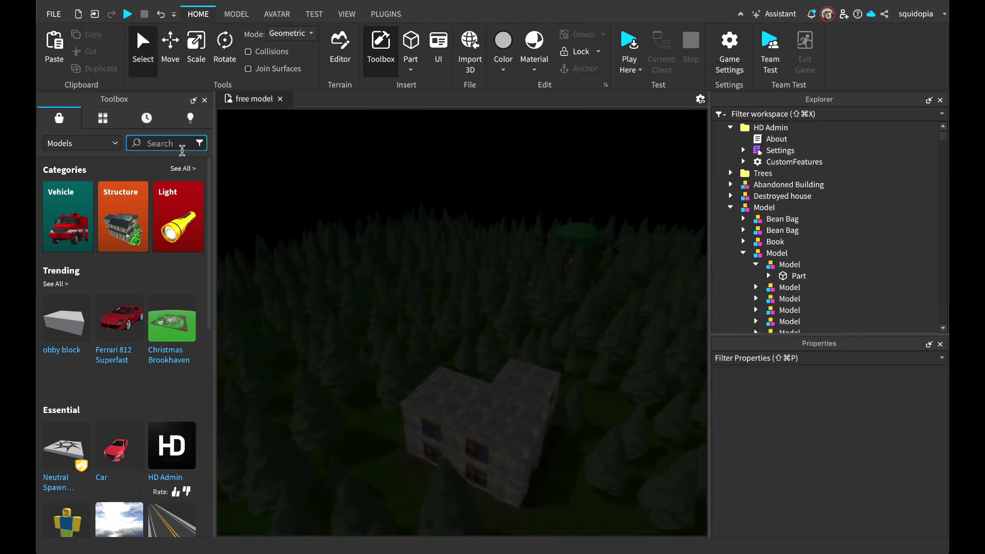
click(774, 258)
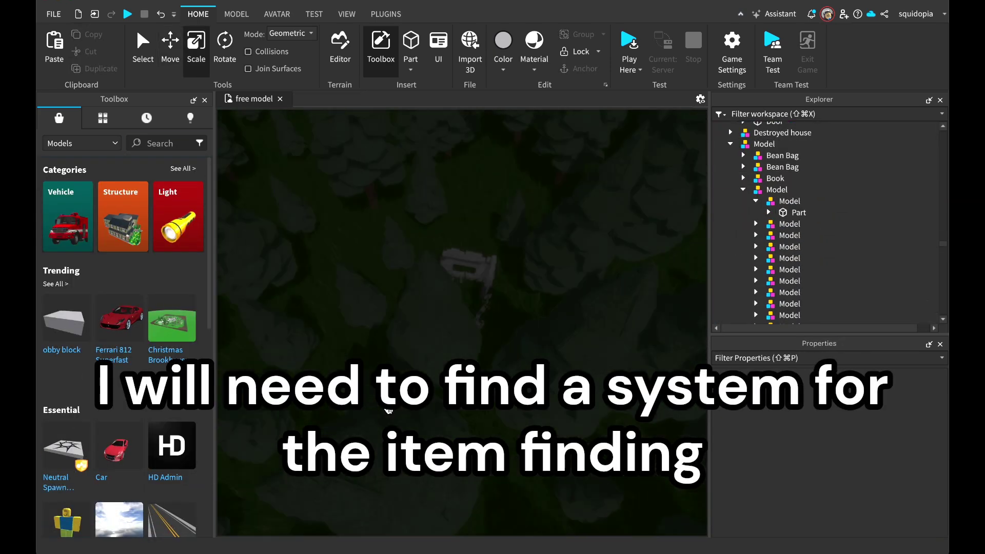
Bring the destroyed house into view and search the model library for "find item"
key(w)
right_drag(389, 410, 389, 413)
click(172, 147)
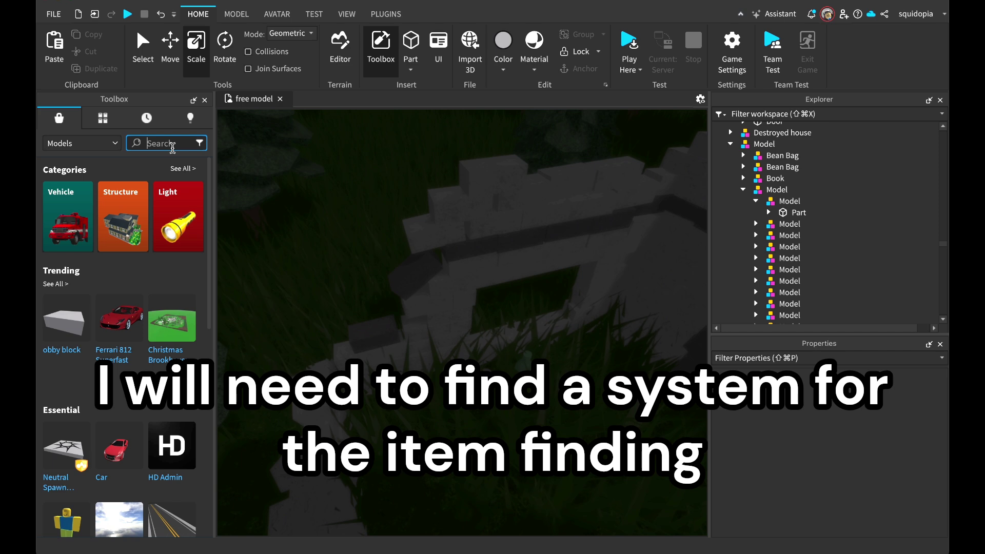
text(find item)
key(Return)
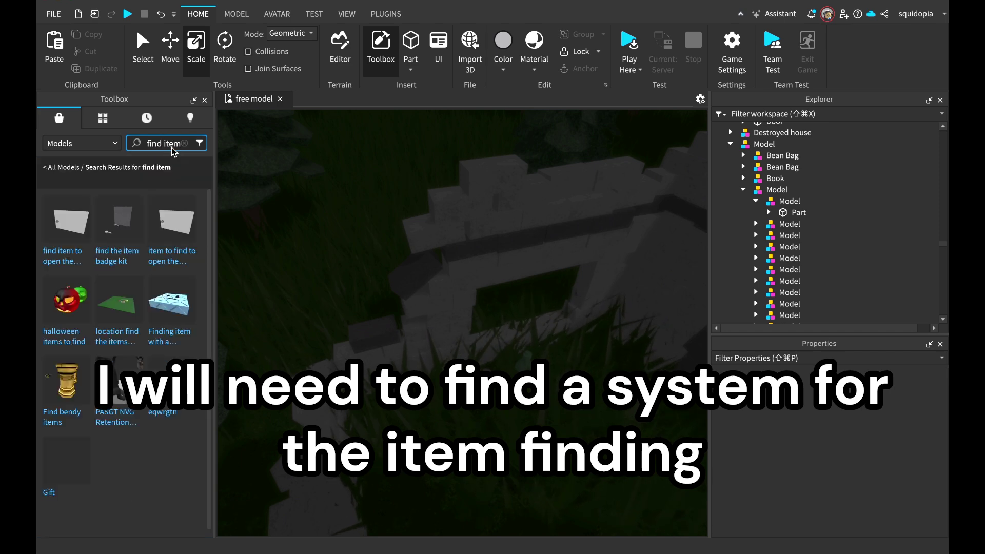
Search the model library for "egg hunt" and insert the Easter Egg Hunt Script into the Workspace
click(185, 143)
text(egg hunt)
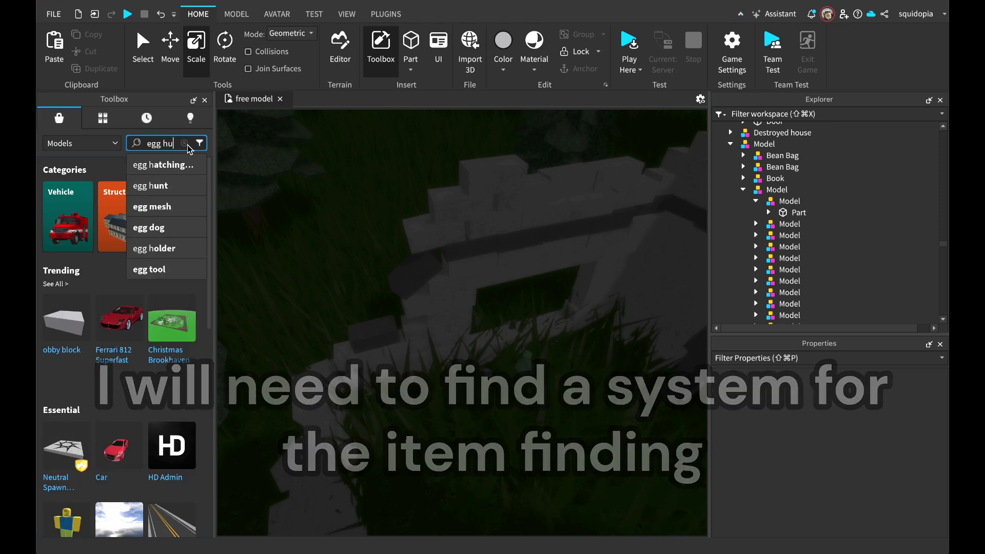
key(Return)
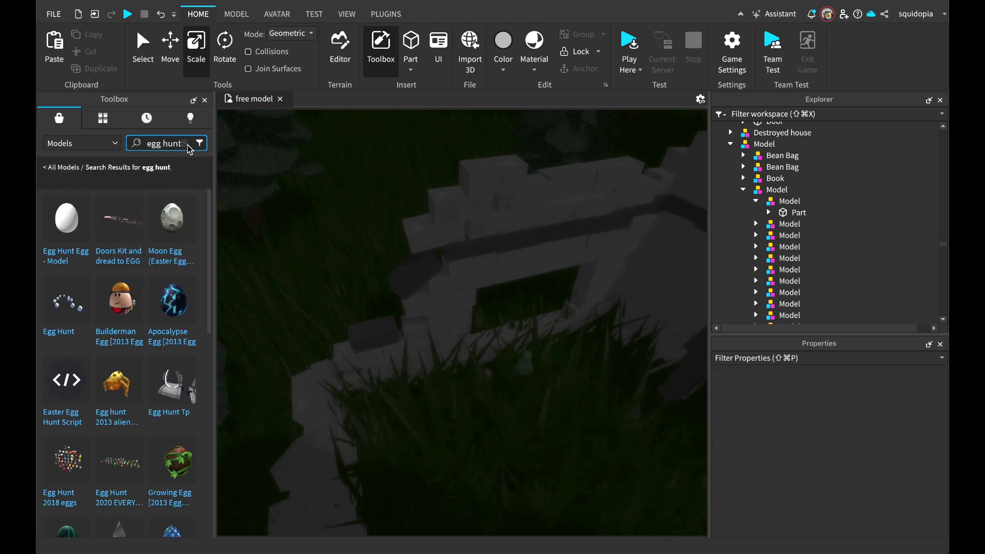
click(614, 275)
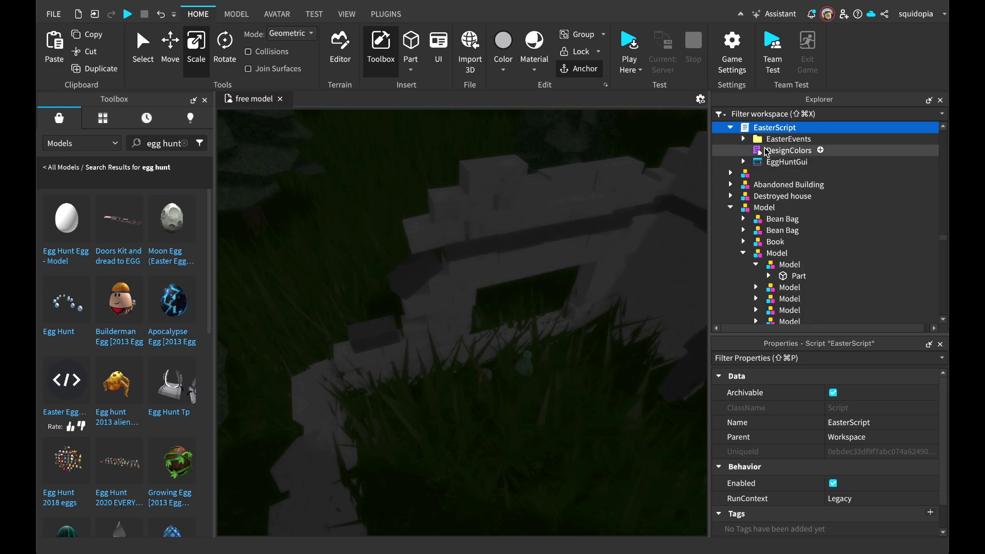
Collapse the expanded Model in the Explorer, open EasterScript and read its setup instructions
click(735, 230)
click(731, 219)
double_click(759, 129)
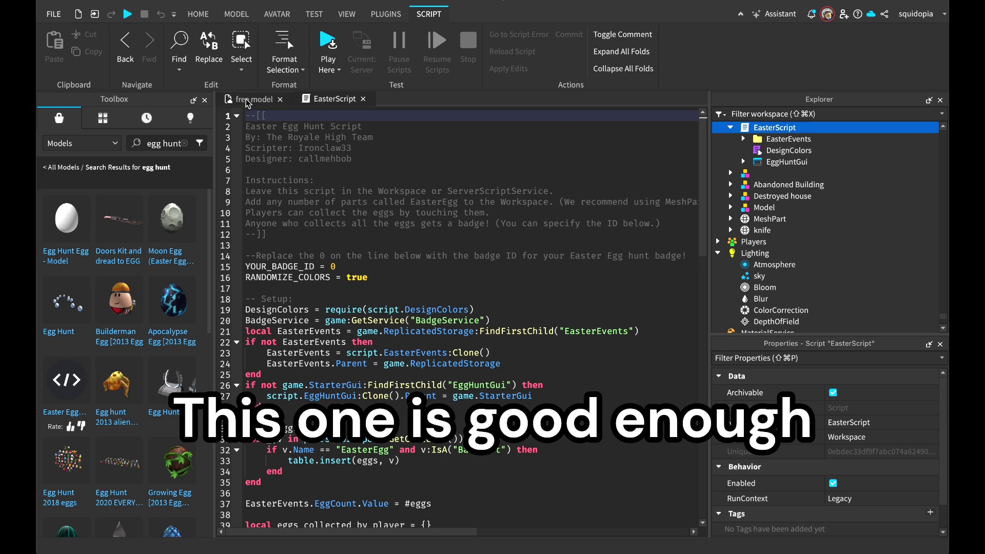
scroll(323, 156, right, 10)
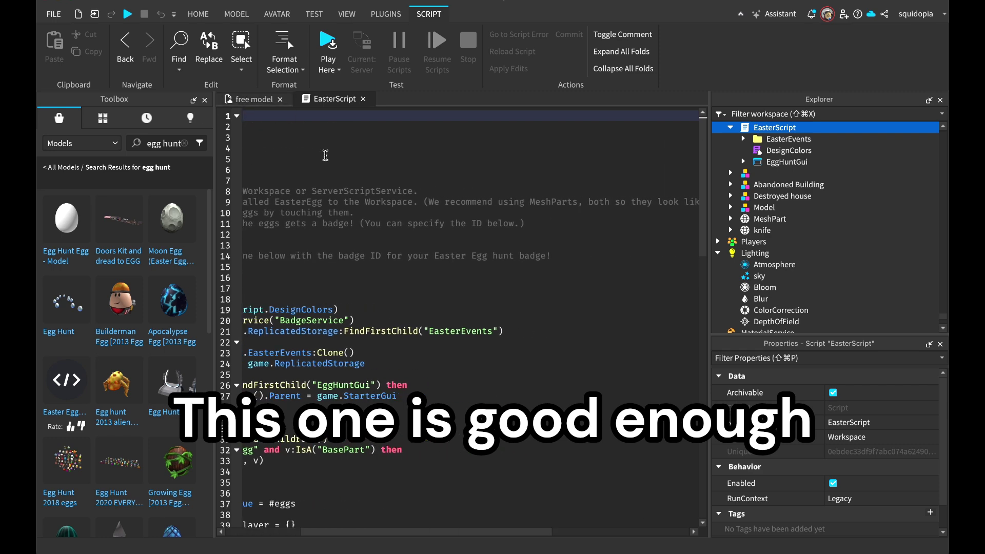
scroll(324, 157, left, 10)
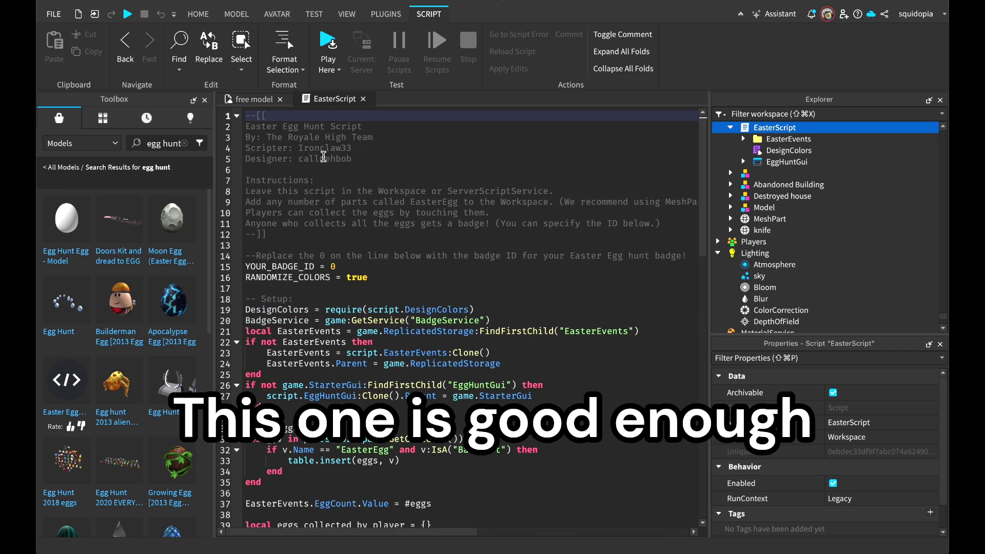
Read through EasterScript's code and examine the objects in its EasterEvents folder
scroll(411, 256, down, 6)
click(744, 139)
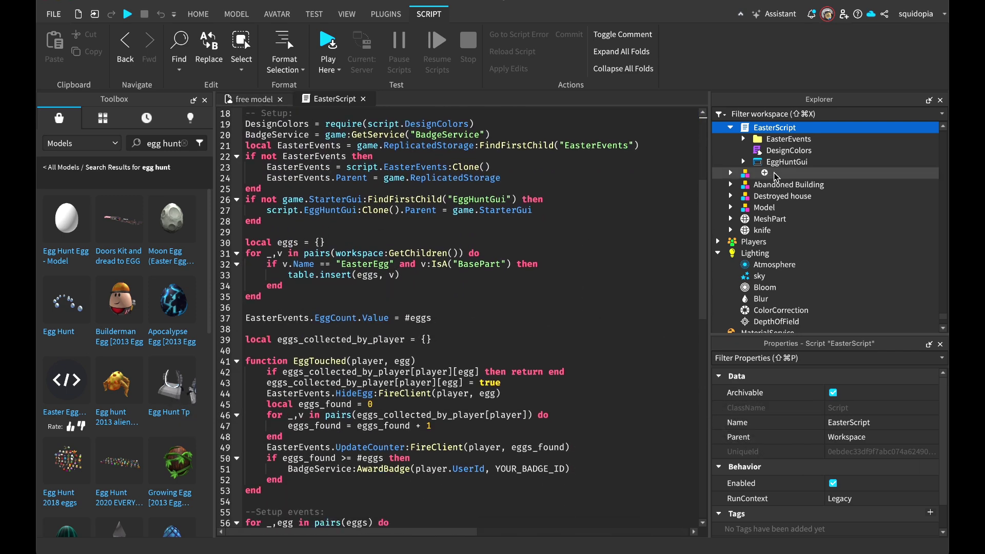
click(772, 151)
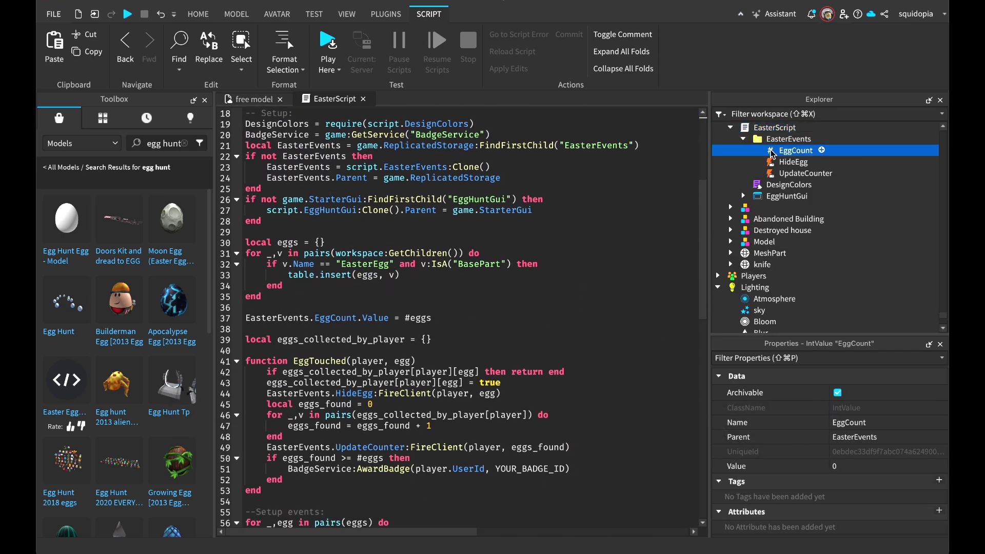
click(780, 173)
click(744, 139)
click(744, 162)
Copy EggHuntGui from EasterScript into StarterGui to preview its interface, and undo the paste
click(254, 99)
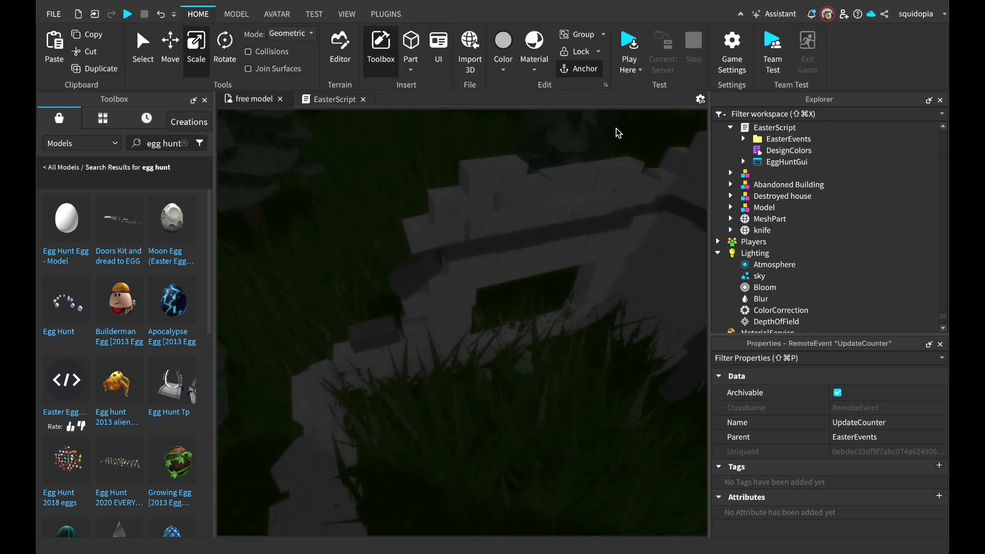
right_click(762, 165)
click(780, 3)
click(718, 242)
scroll(744, 256, down, 2)
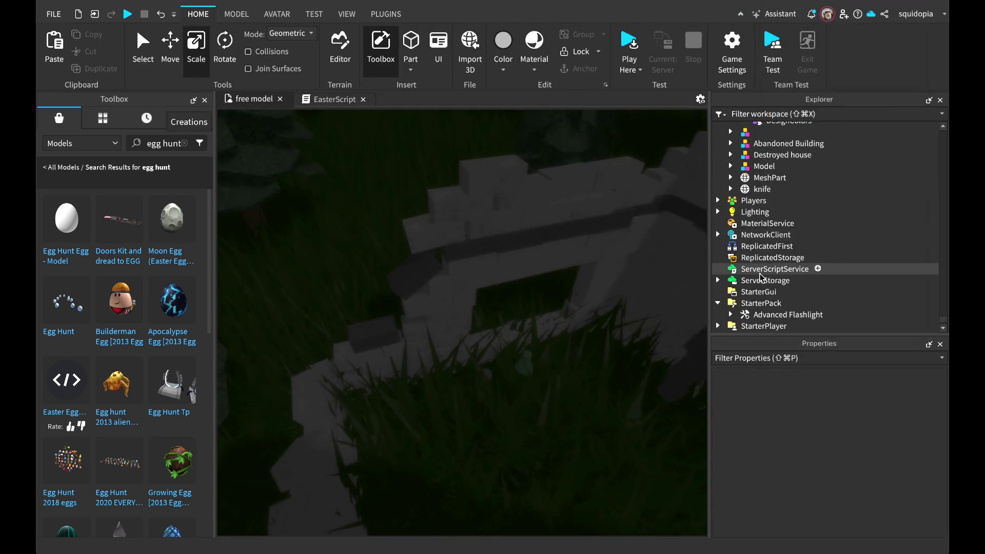
right_click(754, 294)
click(789, 301)
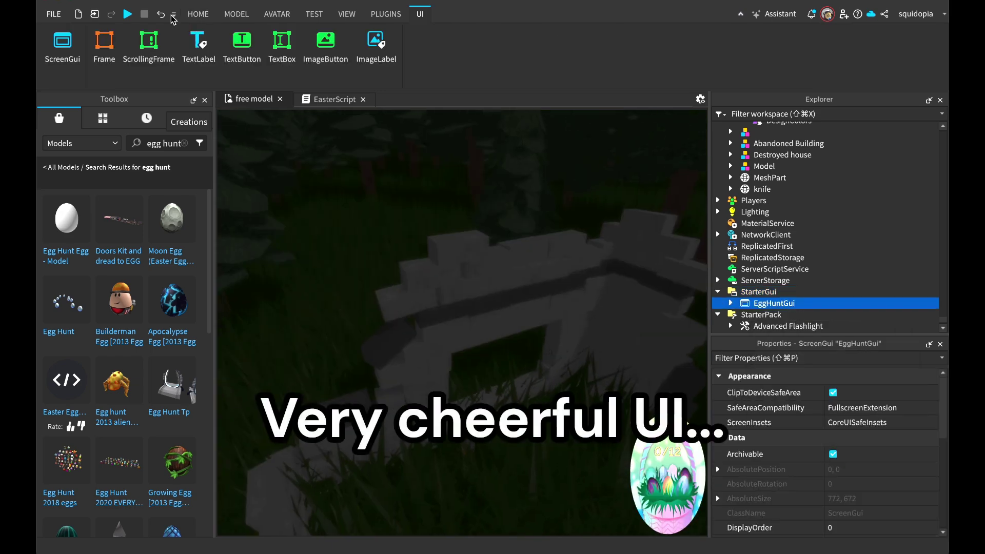
click(161, 15)
Review EasterScript, set RANDOMIZE_COLORS to false and return to the 3D view
double_click(775, 146)
scroll(513, 284, down, 10)
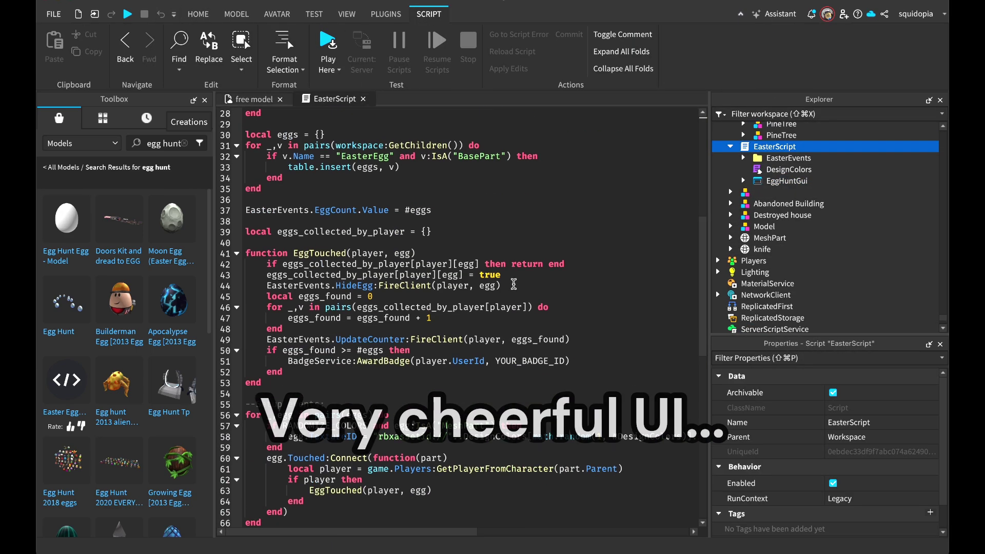
scroll(514, 284, down, 2)
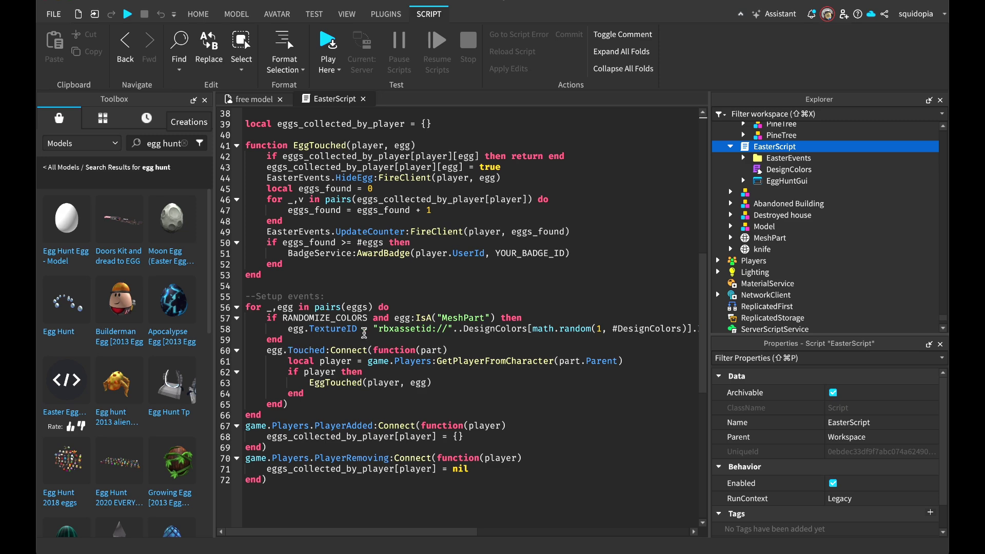
scroll(364, 334, up, 12)
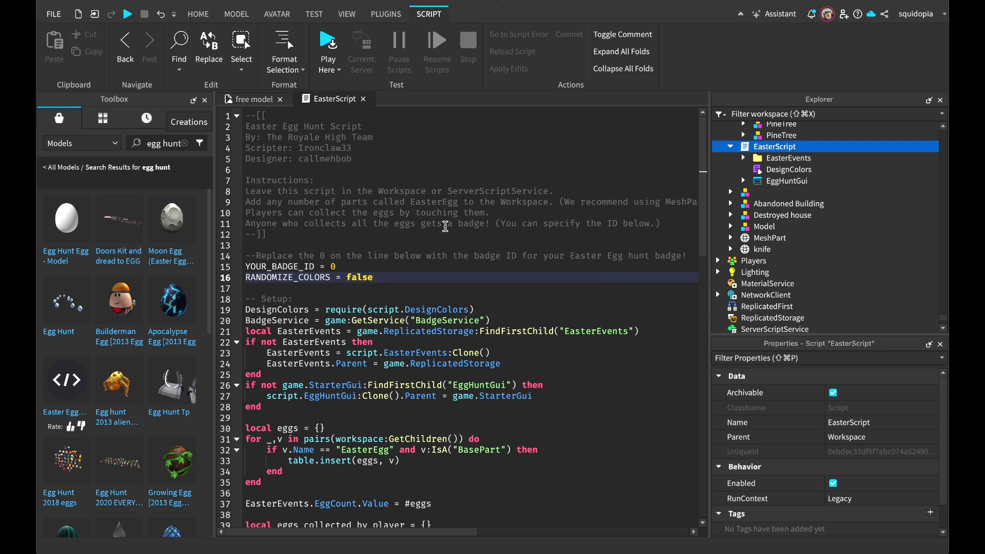
click(248, 101)
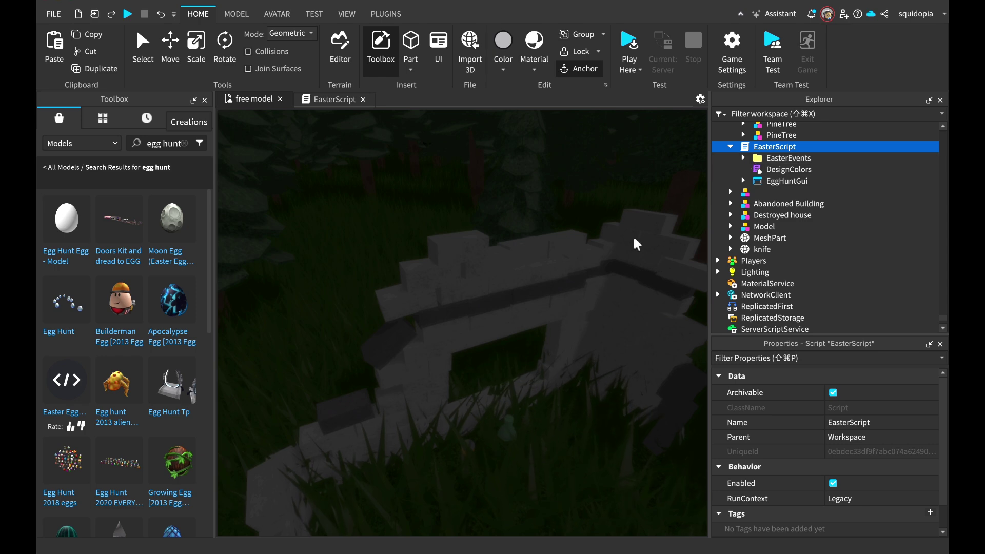
double_click(774, 149)
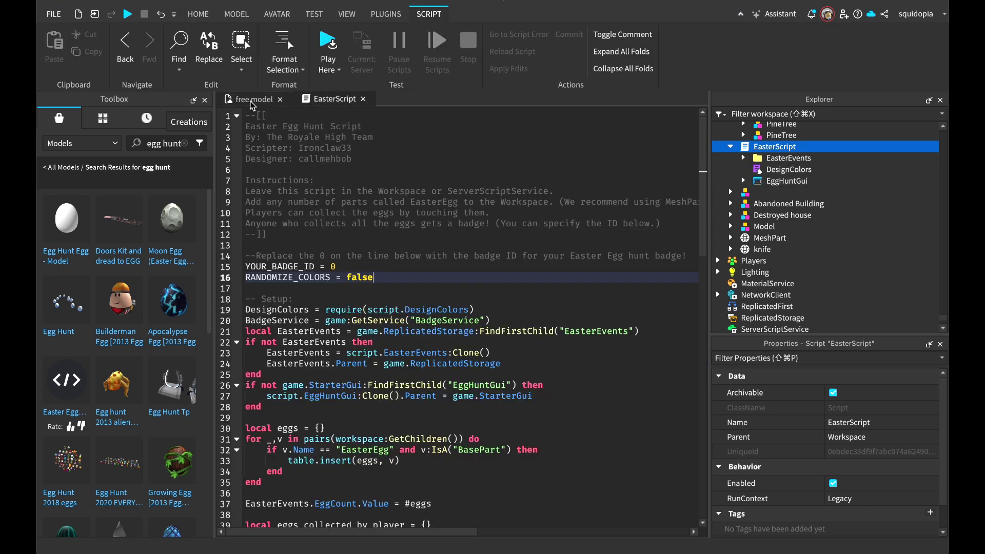
click(251, 101)
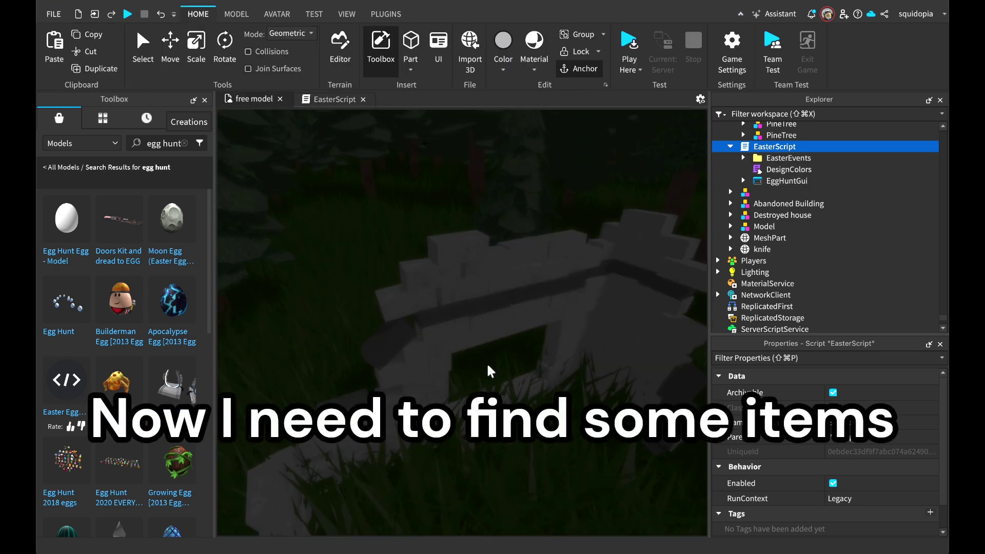
Clear the model library search and delete the unnamed model from the Workspace
right_drag(376, 355, 445, 205)
click(184, 143)
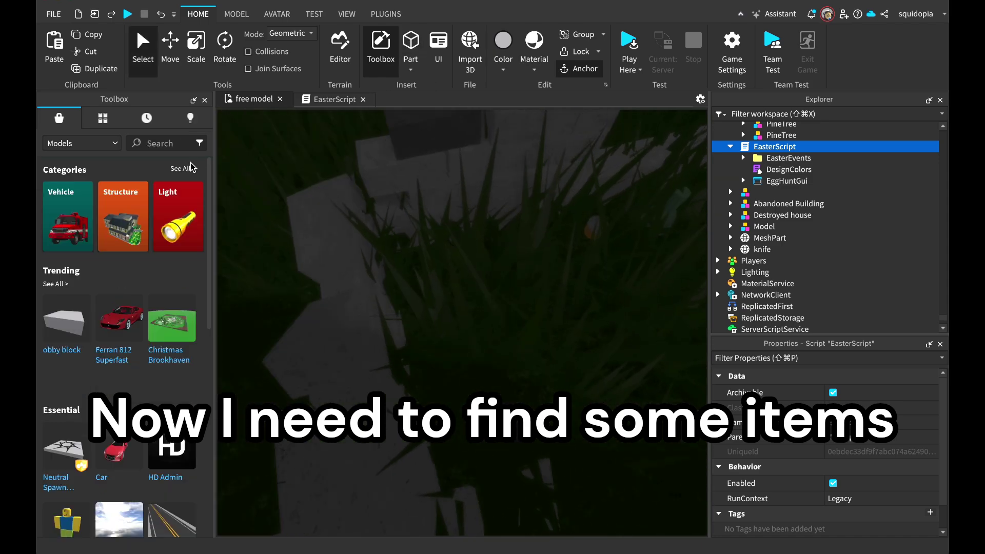
right_drag(367, 326, 501, 331)
key(w)
click(501, 330)
key(Delete)
Rename the knife on the abandoned building's floor as EasterEgg
click(522, 487)
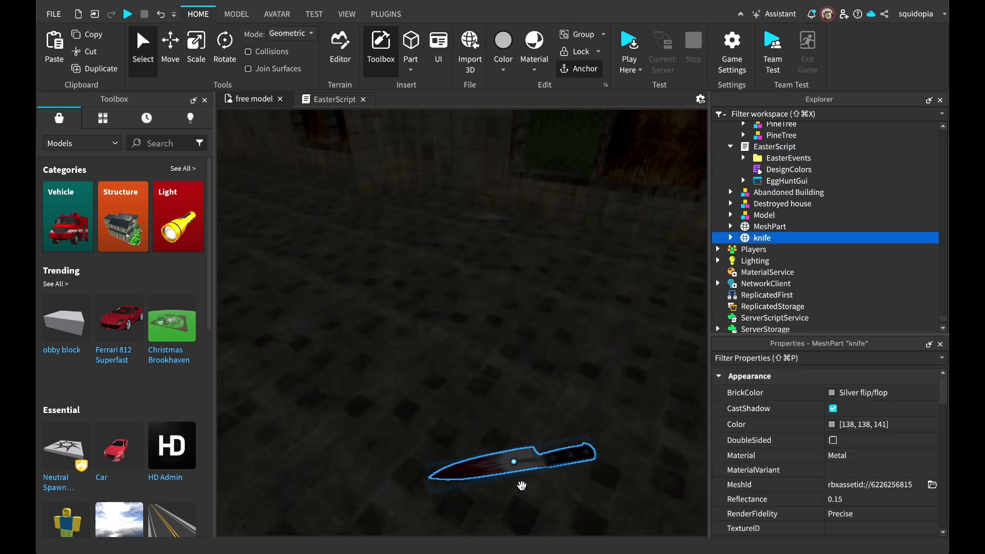
right_click(758, 238)
click(798, 81)
text(EasterEg)
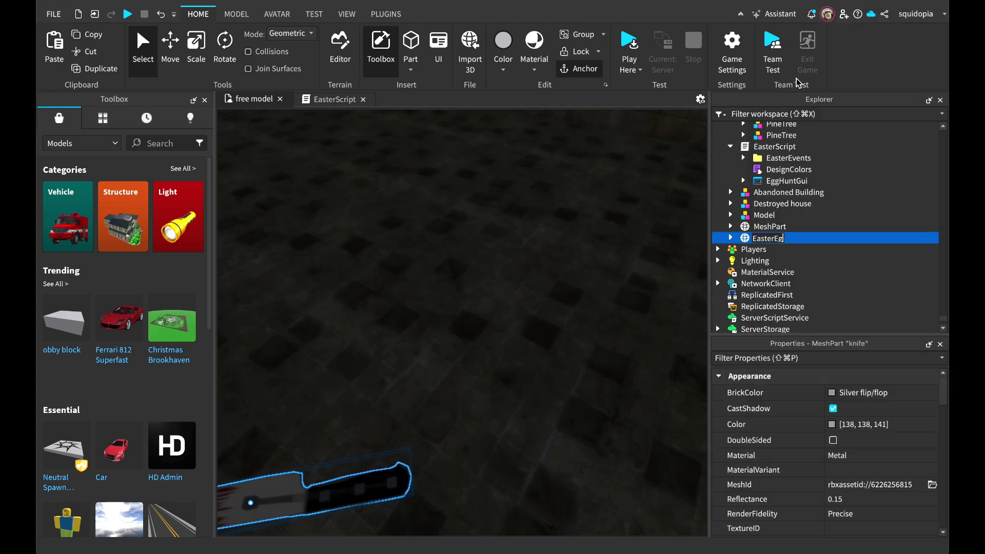
text(g)
key(Return)
Playtest inside the abandoned building, walk into the knife to collect it, and stop the test
key(f)
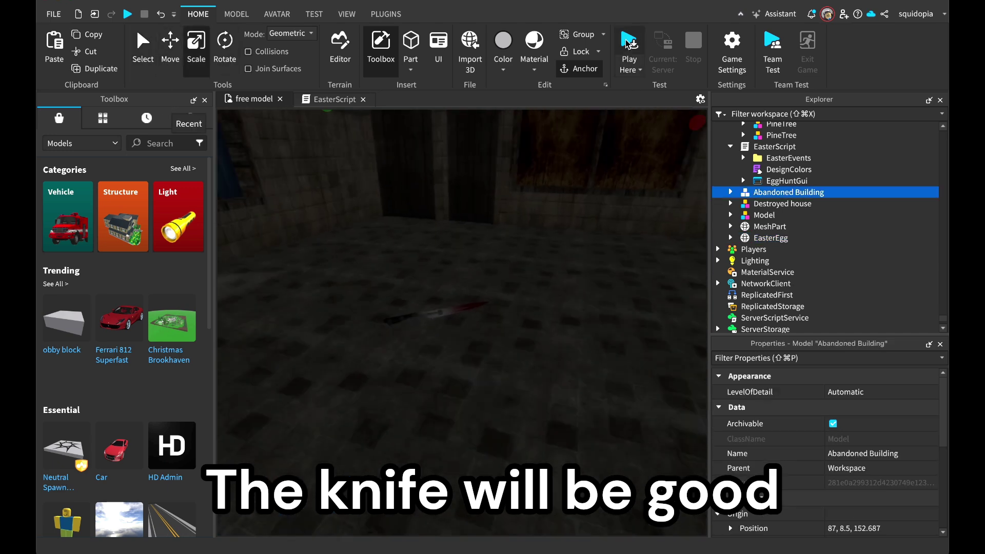
key(F5)
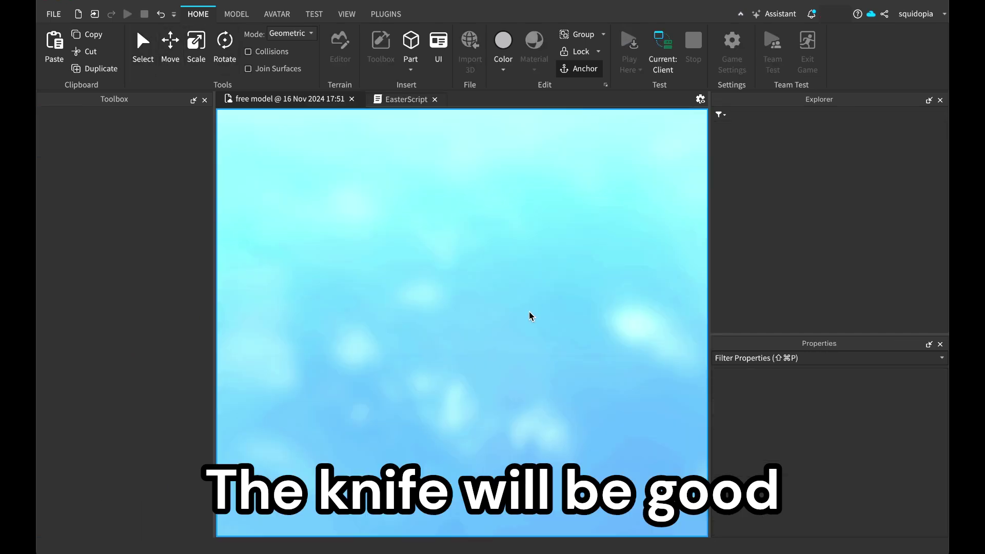
key(w)
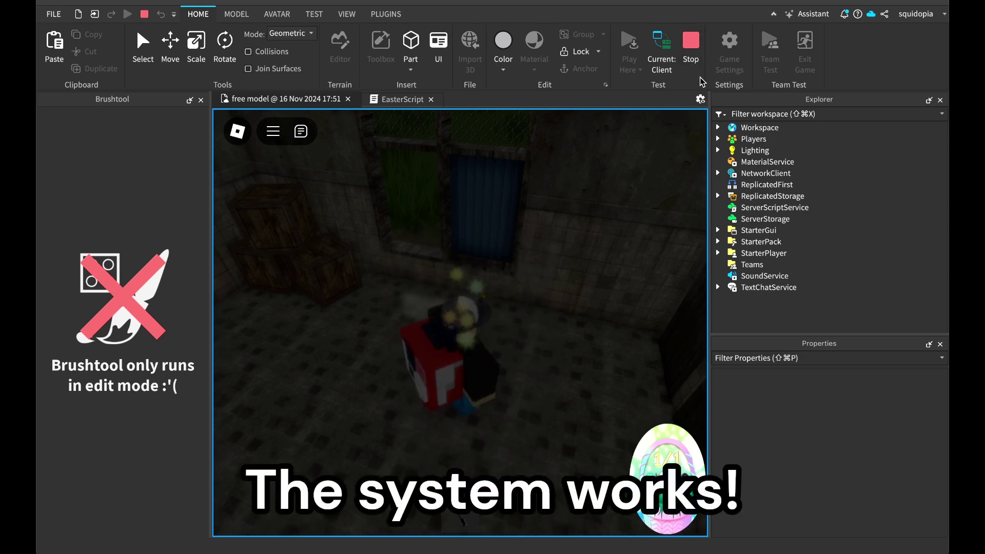
key(shift+F5)
Enlarge the knife on the abandoned building's floor with the Scale tool
click(465, 315)
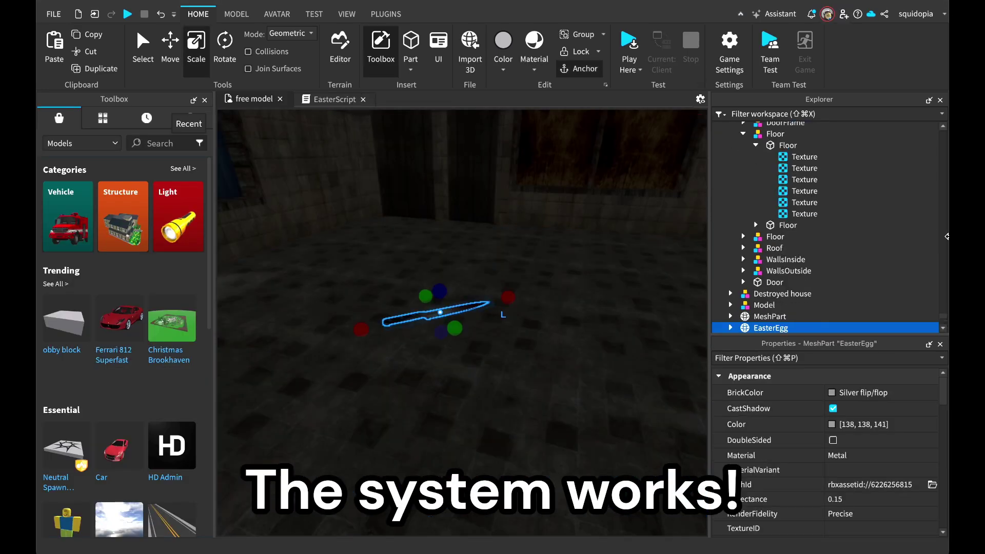
scroll(821, 236, down, 5)
click(718, 269)
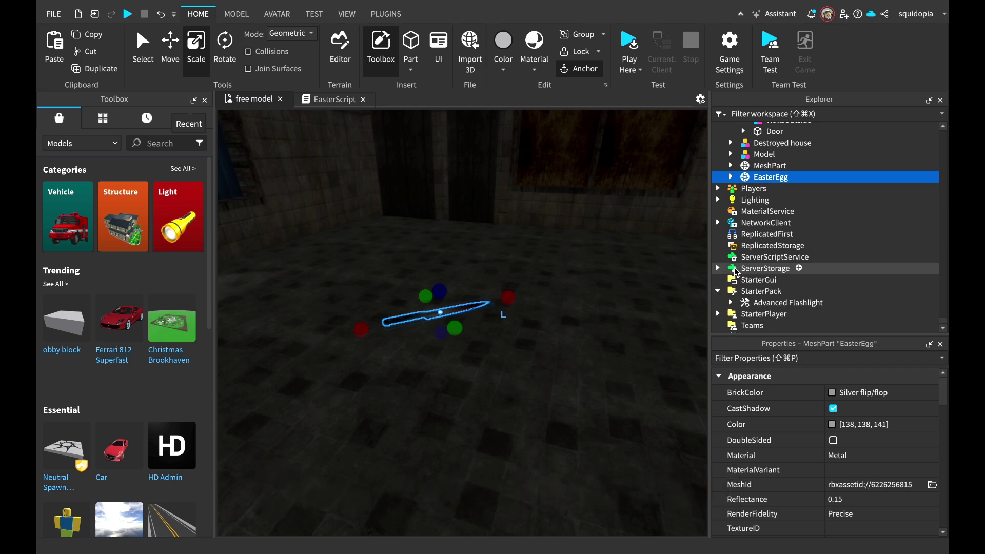
scroll(737, 269, up, 6)
scroll(739, 231, down, 3)
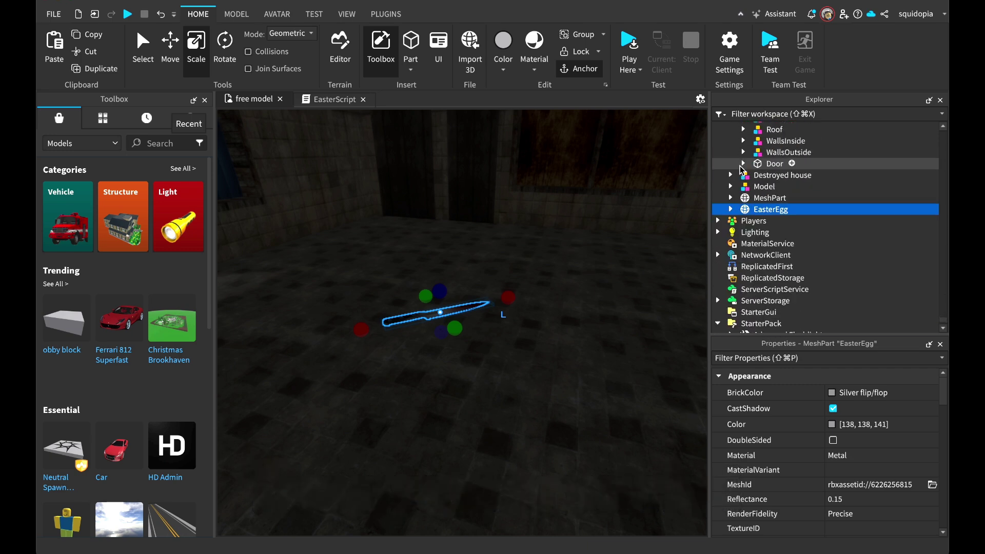
scroll(740, 170, down, 1)
right_drag(545, 288, 545, 288)
key(w)
key(s)
key(w)
key(s)
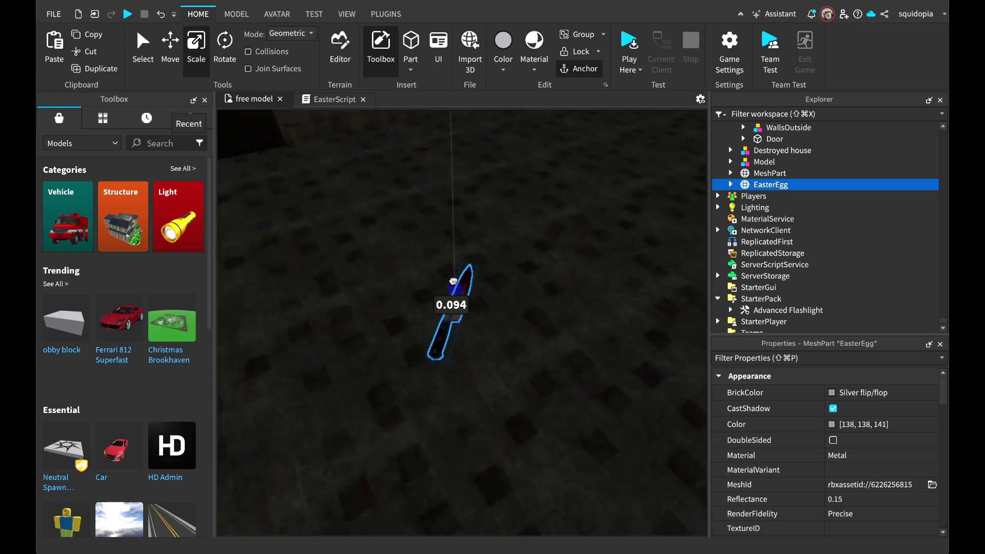
drag(455, 277, 457, 254)
right_drag(453, 266, 453, 266)
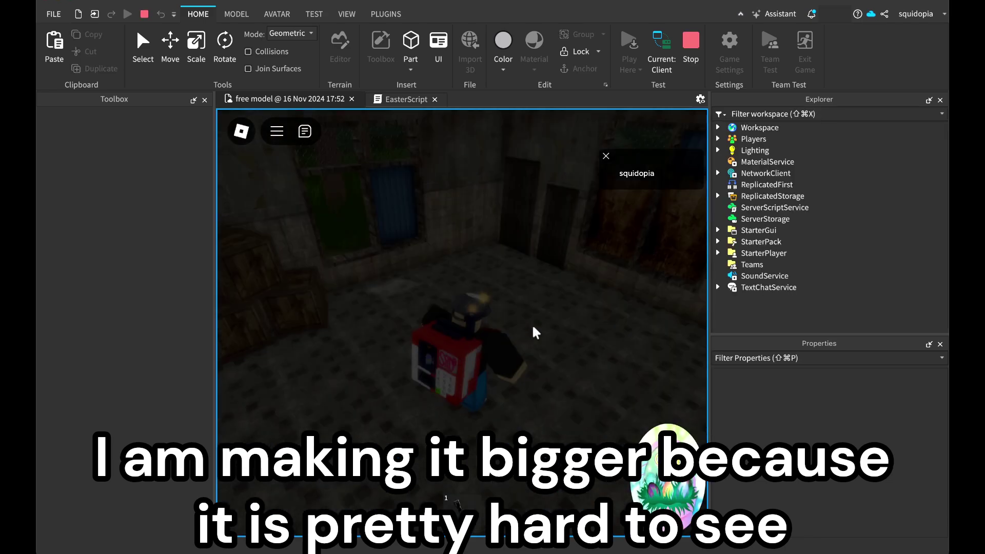
In a playtest, equip the flashlight, switch to first-person view, collect the enlarged knife and end the test
key(1)
right_drag(533, 328, 534, 324)
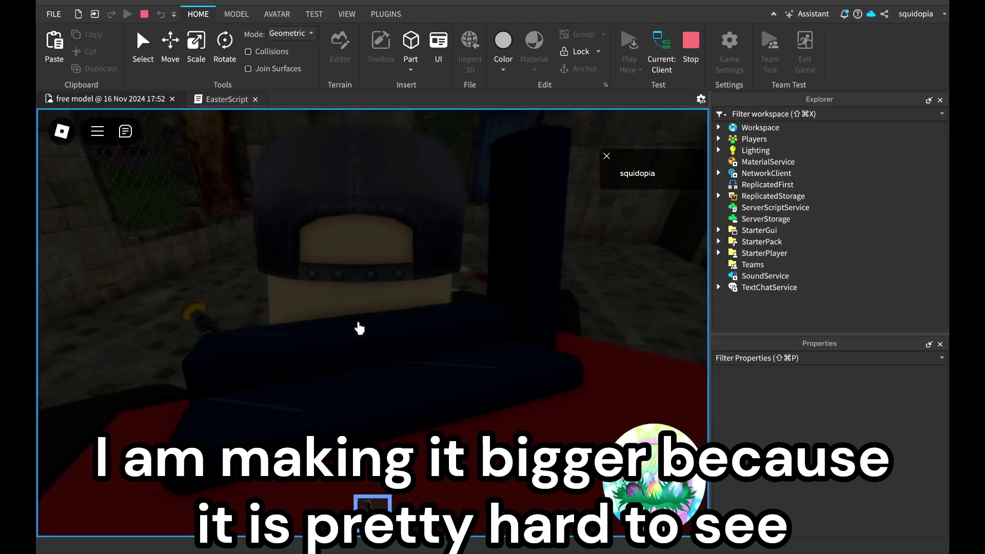
scroll(359, 326, up, 3)
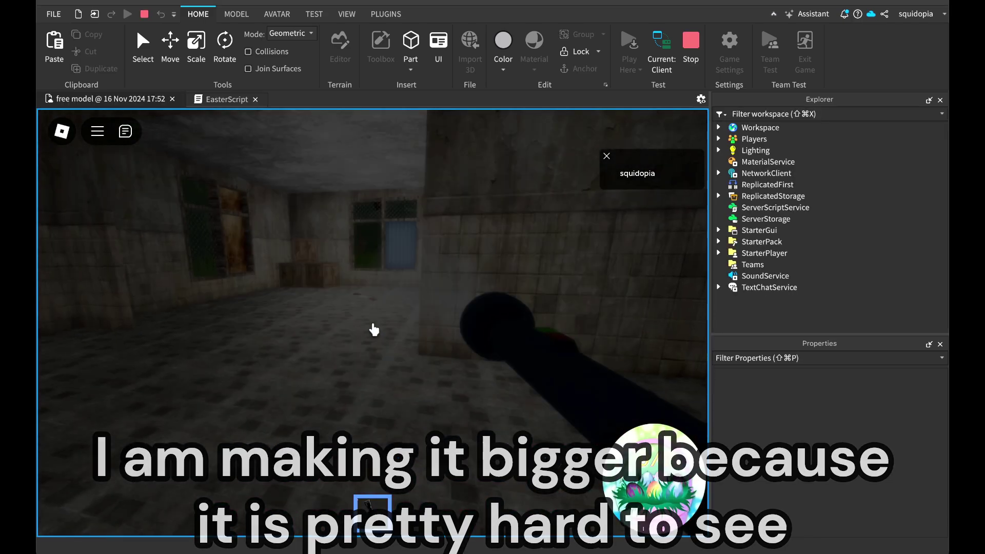
key(w)
click(374, 327)
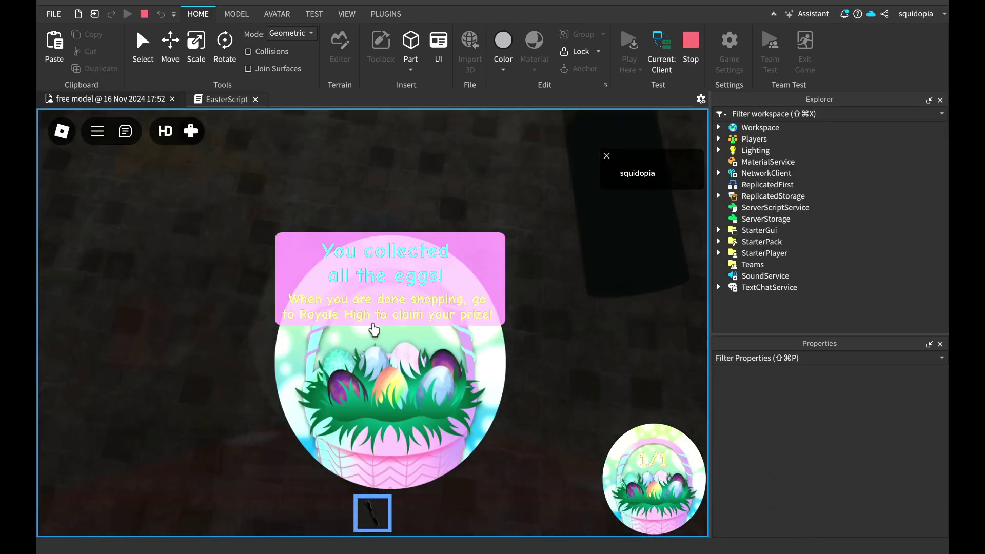
key(shift+F5)
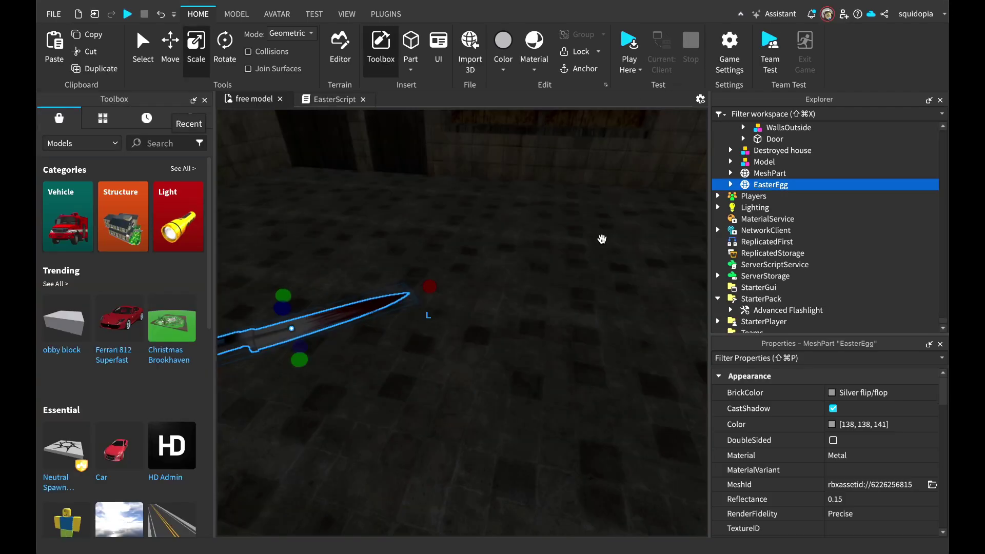
Bring the destroyed house into view and search the model library for "campfire"
click(602, 239)
scroll(601, 239, down, 5)
mouse_move(602, 239)
right_down()
mouse_move(522, 246)
mouse_move(599, 256)
right_up()
click(572, 247)
key(w)
key(w)
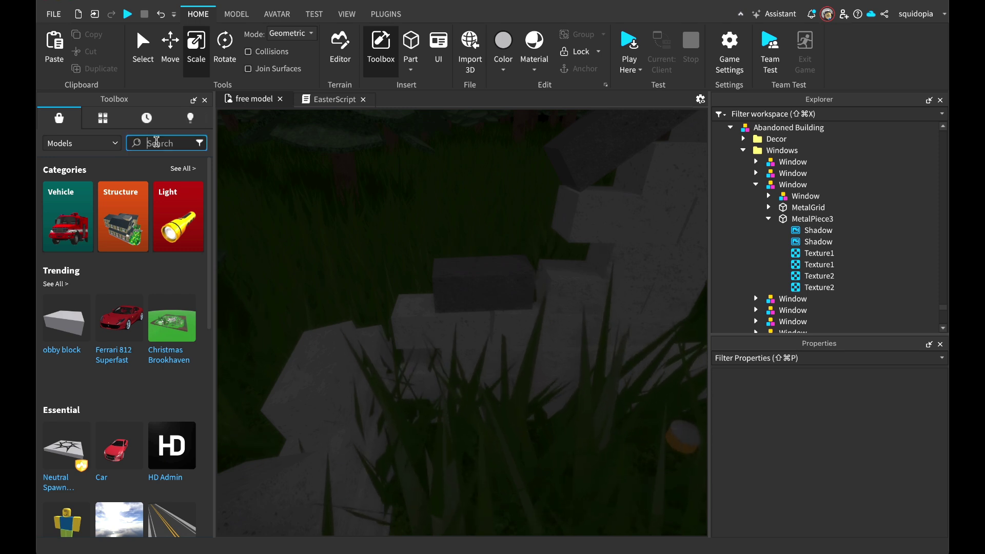
text(re)
key(Return)
Delete the small loose objects lying in the grass by the destroyed house
right_drag(410, 293, 556, 356)
click(556, 356)
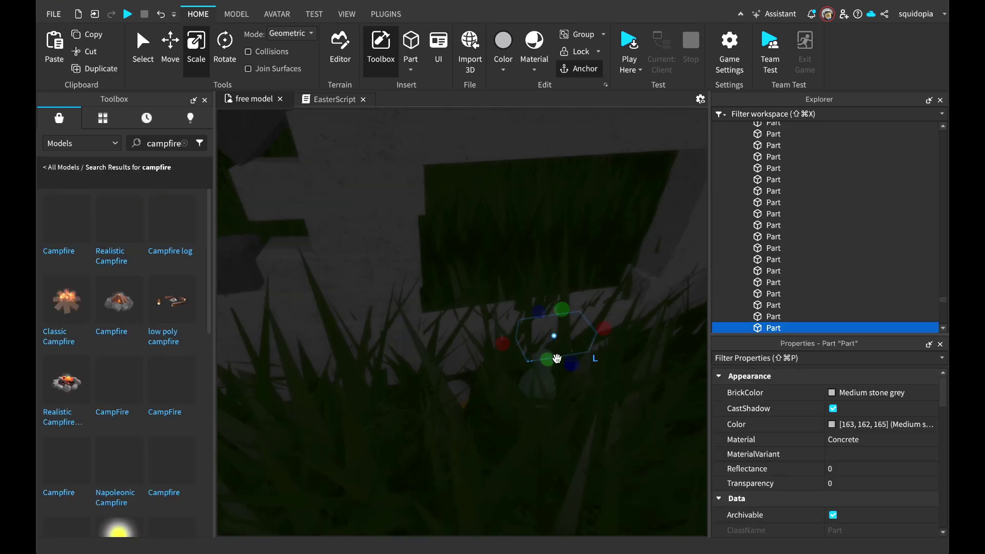
click(540, 390)
key(BackSpace)
click(463, 394)
key(BackSpace)
right_drag(463, 394, 662, 249)
click(440, 385)
key(BackSpace)
Delete a pine tree from the forest to clear a spot for the campfire
scroll(442, 383, down, 3)
scroll(442, 296, up, 5)
scroll(676, 243, up, 2)
scroll(677, 244, up, 5)
click(462, 293)
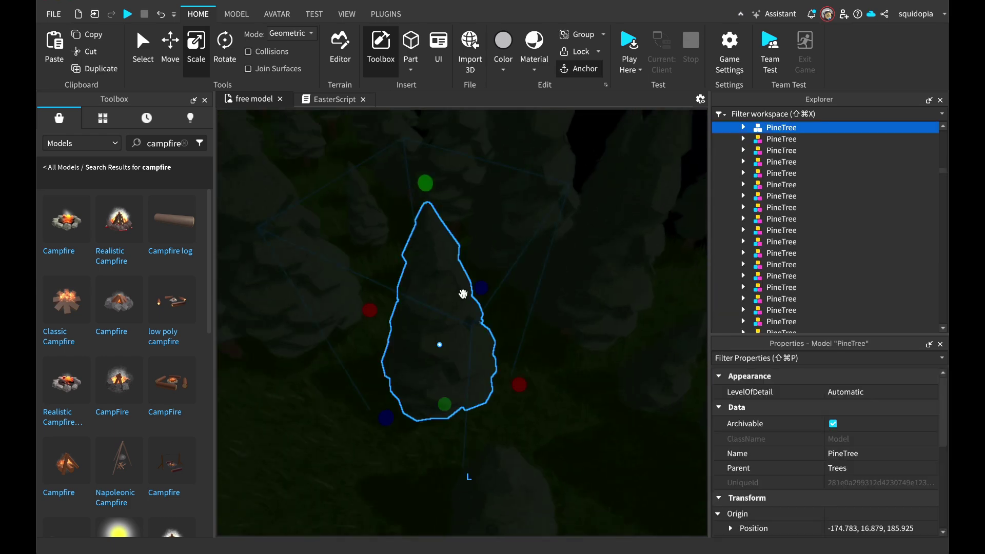
key(BackSpace)
click(614, 274)
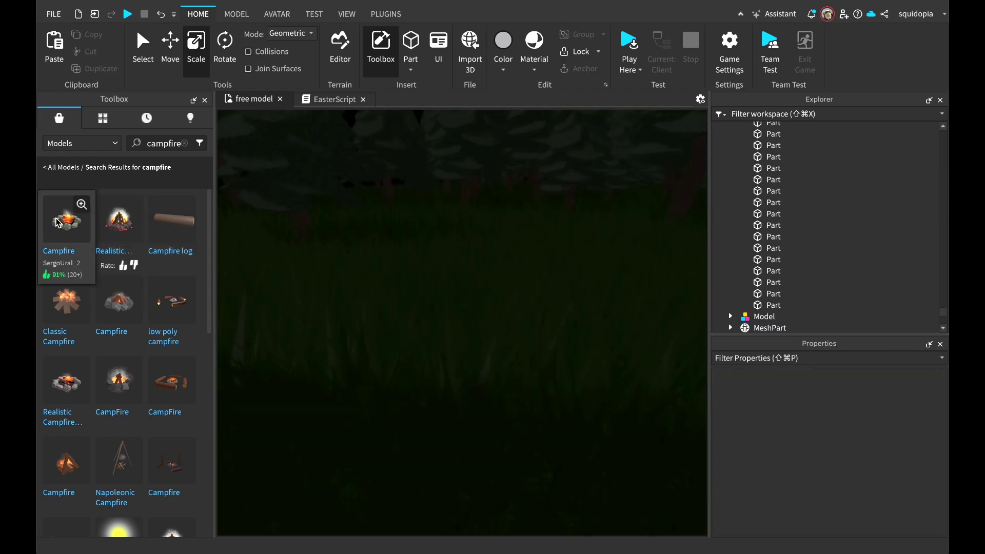
Insert the first Campfire model on the cleared forest ground and scale it up
click(56, 222)
right_drag(515, 260, 479, 308)
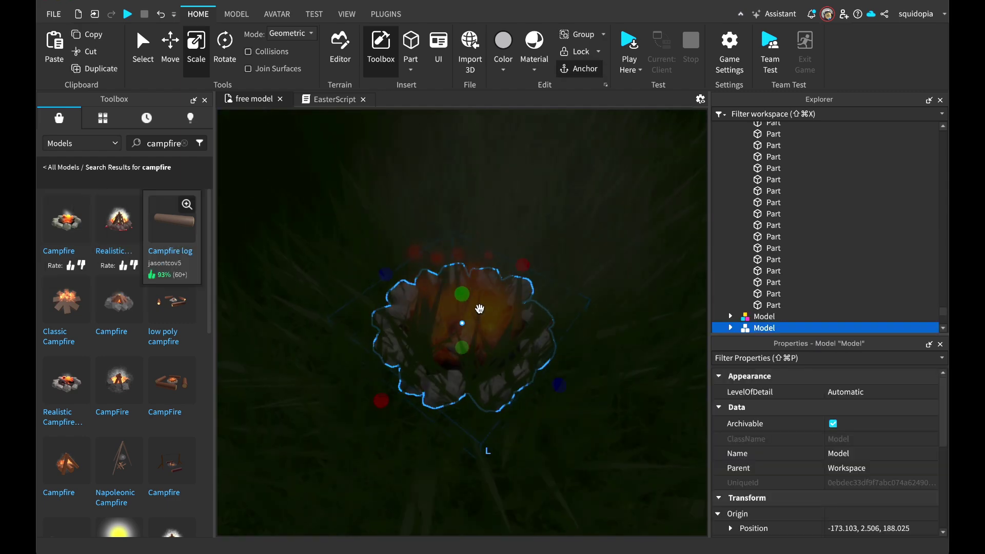
drag(464, 293, 474, 256)
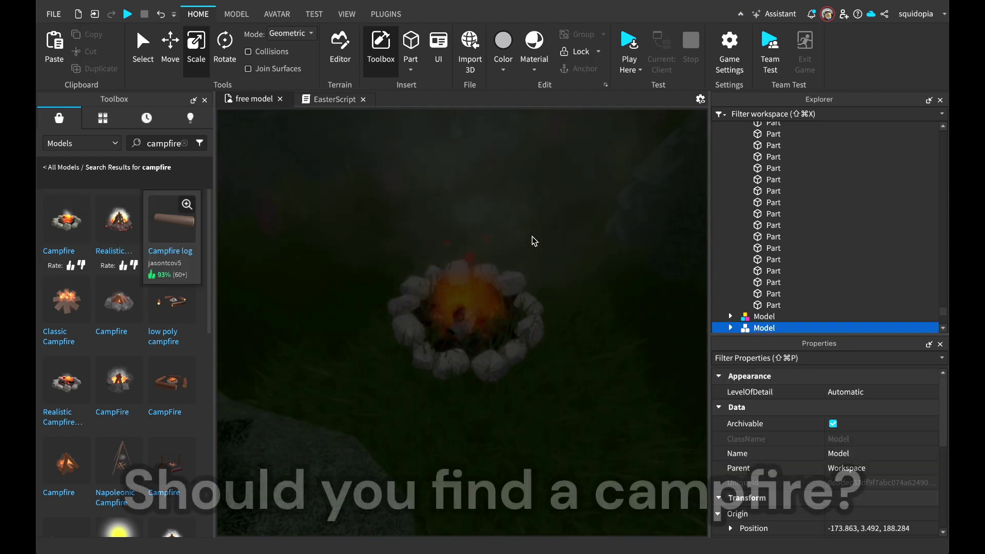
click(532, 236)
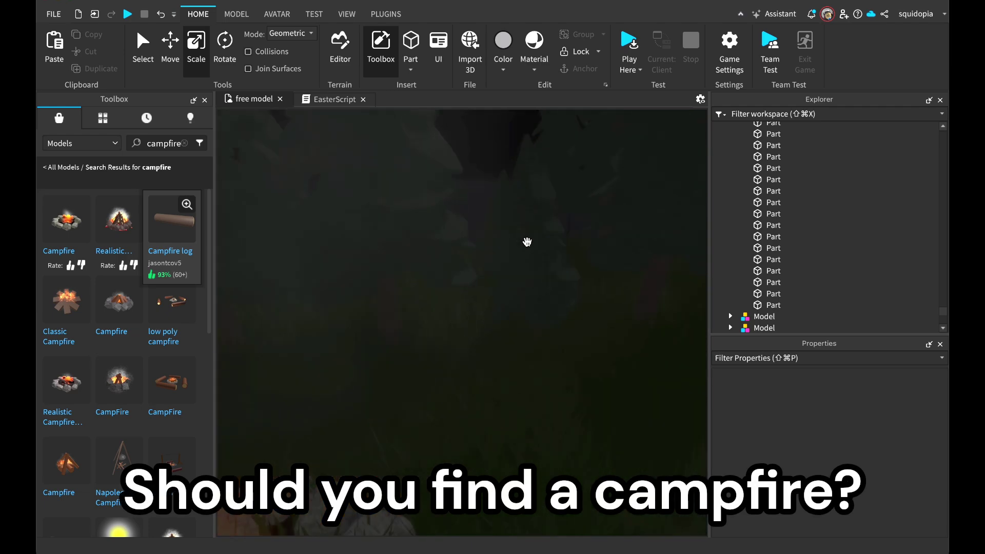
right_drag(531, 237, 531, 237)
Use Part Pro to give the campfire's Fire part Institutional white colour and Neon material, and expand its contents in the Explorer
alt+click(441, 398)
scroll(441, 397, up, 3)
scroll(441, 397, down, 3)
click(385, 14)
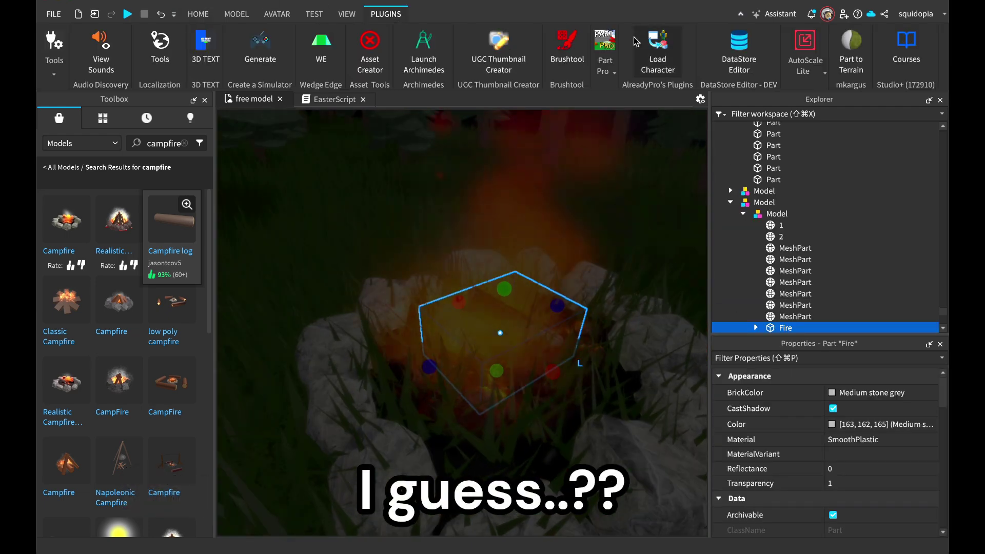
click(605, 52)
click(728, 115)
right_drag(547, 298, 667, 277)
scroll(824, 287, down, 1)
click(756, 286)
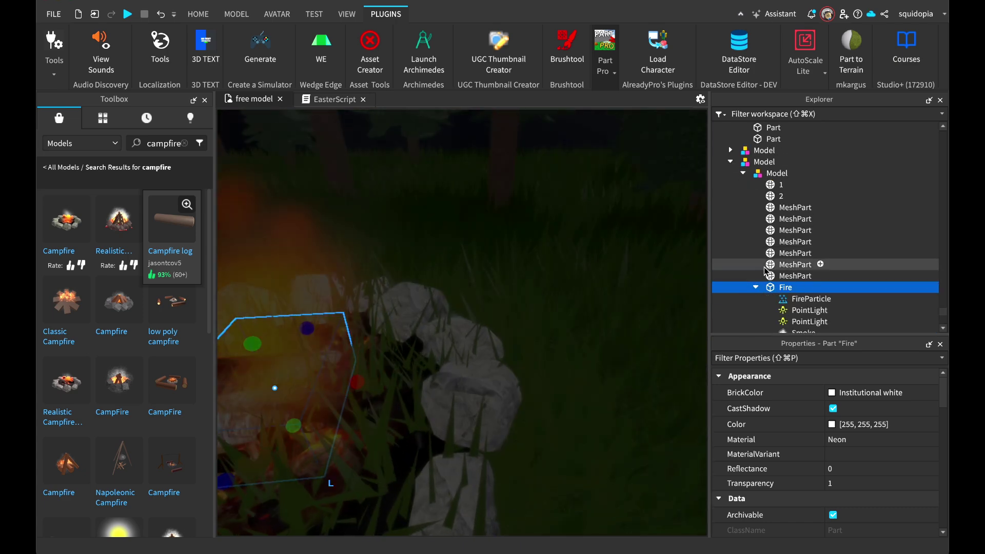
Set the brightness of the second PointLight inside the campfire's Fire part to 10
scroll(765, 265, down, 1)
click(782, 293)
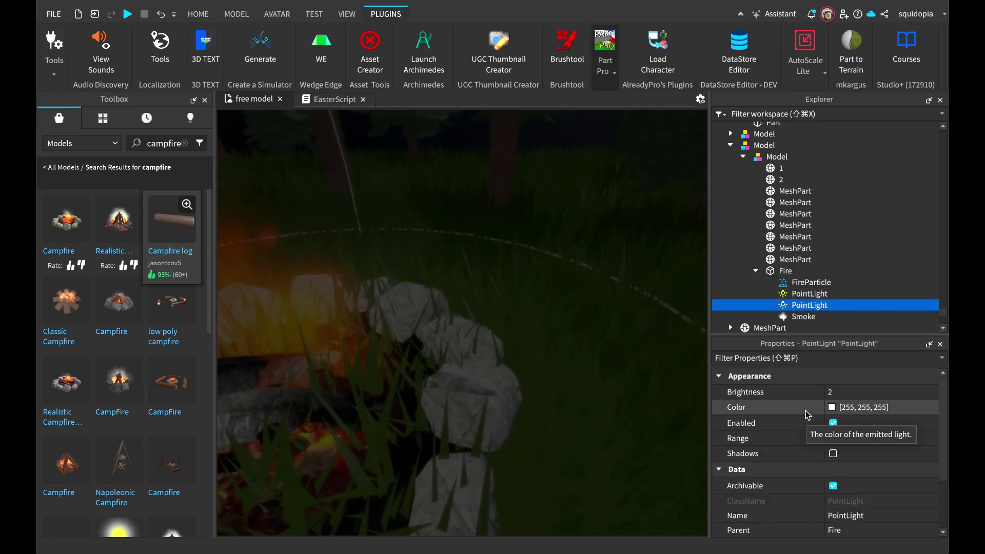
click(835, 392)
text(10)
key(Return)
right_drag(662, 362, 560, 408)
scroll(532, 366, down, 3)
key(XF86MonBrightnessUp)
Give the campfire's second PointLight a range of 20 and the warm yellow colour [255, 204, 77]
click(861, 439)
text(100)
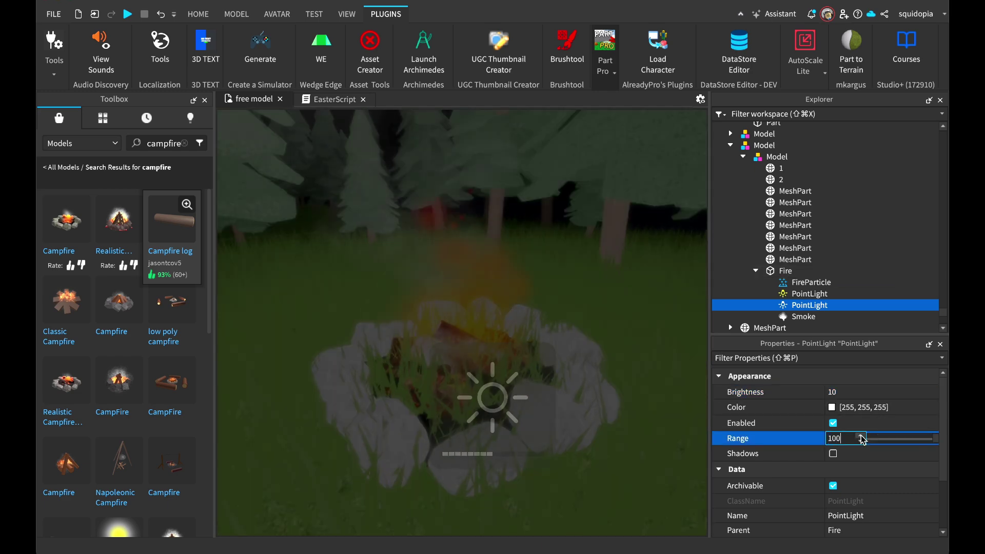
key(BackSpace)
key(BackSpace)
key(BackSpace)
text(20)
click(832, 407)
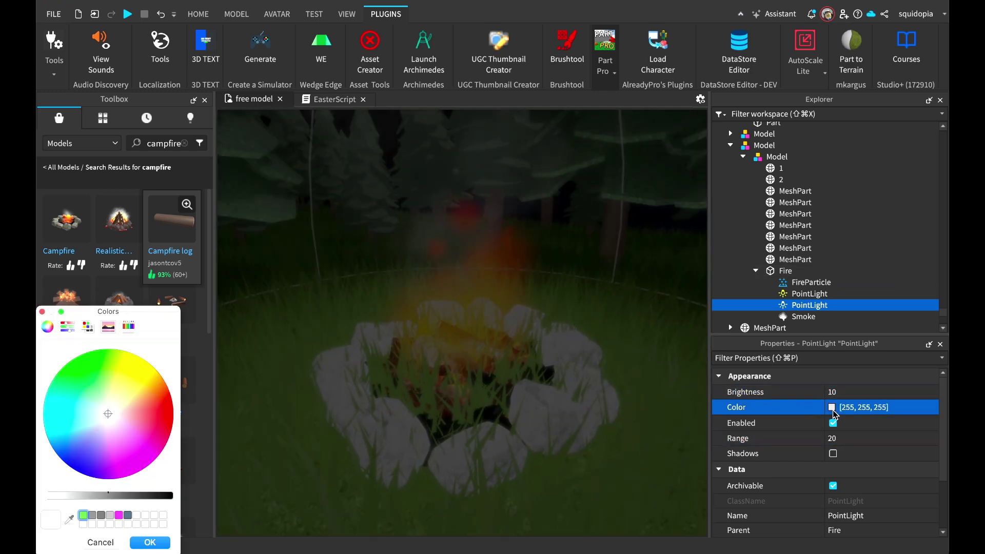
click(150, 543)
Try other brightness values such as 20 on the campfire's PointLight and return it to 10
click(875, 393)
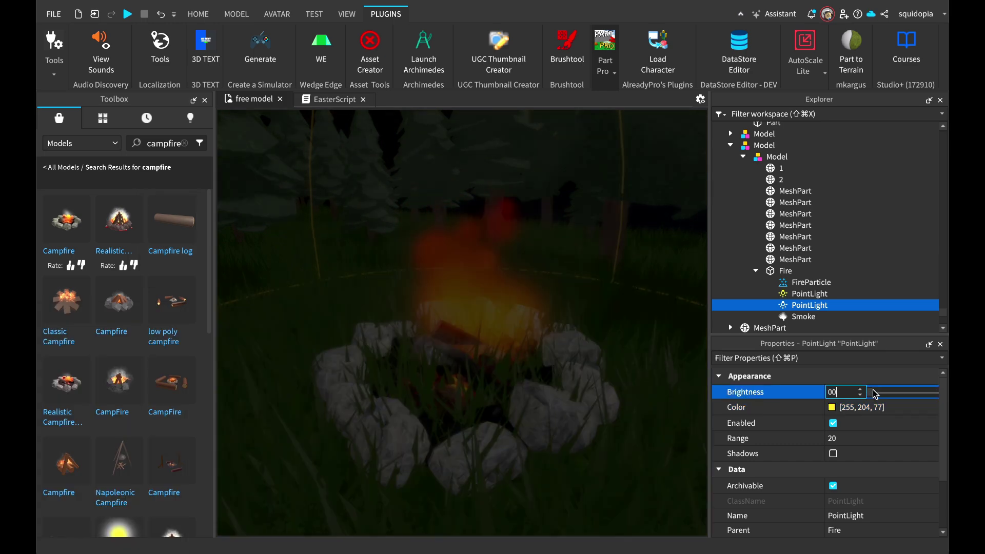
key(BackSpace)
key(BackSpace)
key(BackSpace)
text(1000)
key(BackSpace)
key(BackSpace)
key(BackSpace)
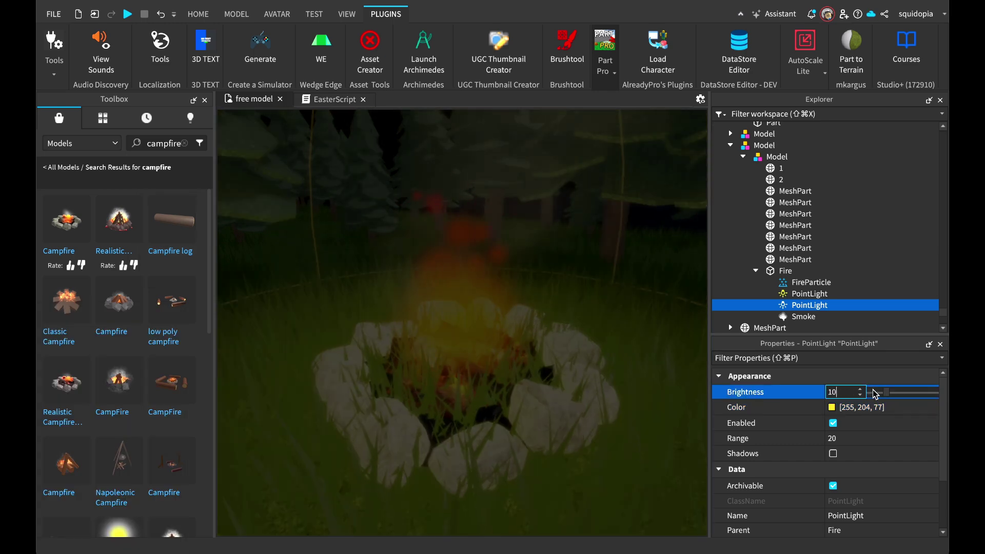
text(25)
key(BackSpace)
key(BackSpace)
text(10)
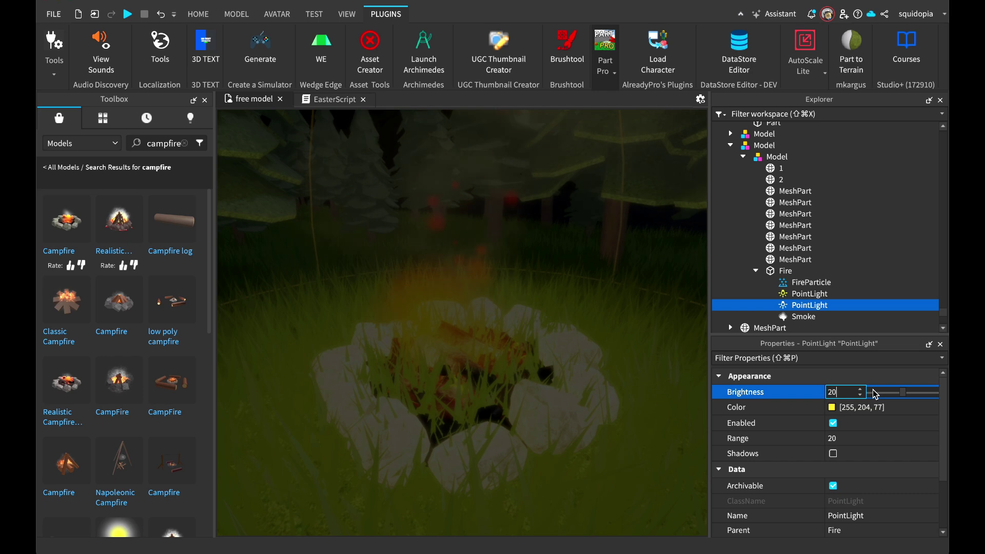
key(BackSpace)
key(BackSpace)
text(10)
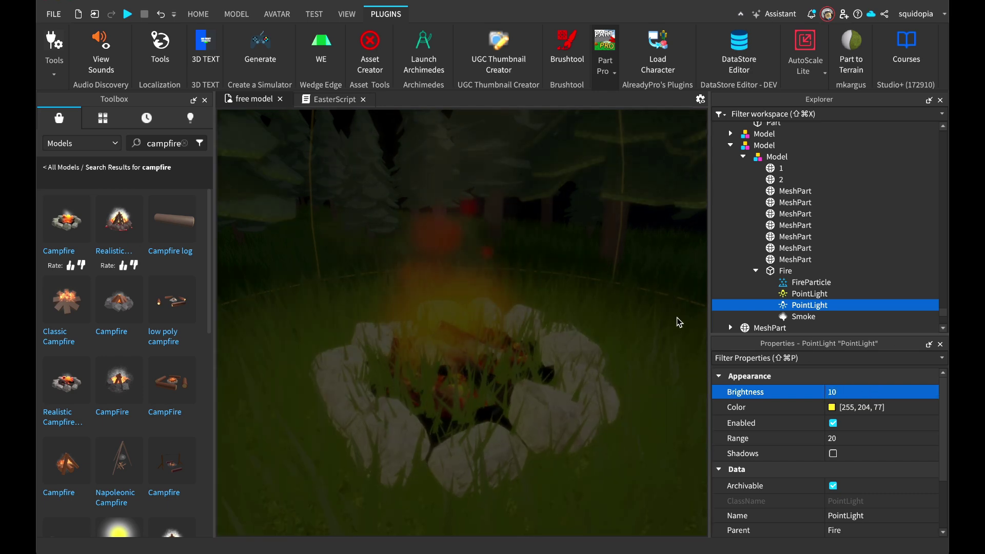
Clear the campfire model search and rename the campfire model as EasterEgg
scroll(625, 343, down, 2)
click(625, 343)
right_drag(624, 344, 657, 288)
scroll(657, 288, down, 8)
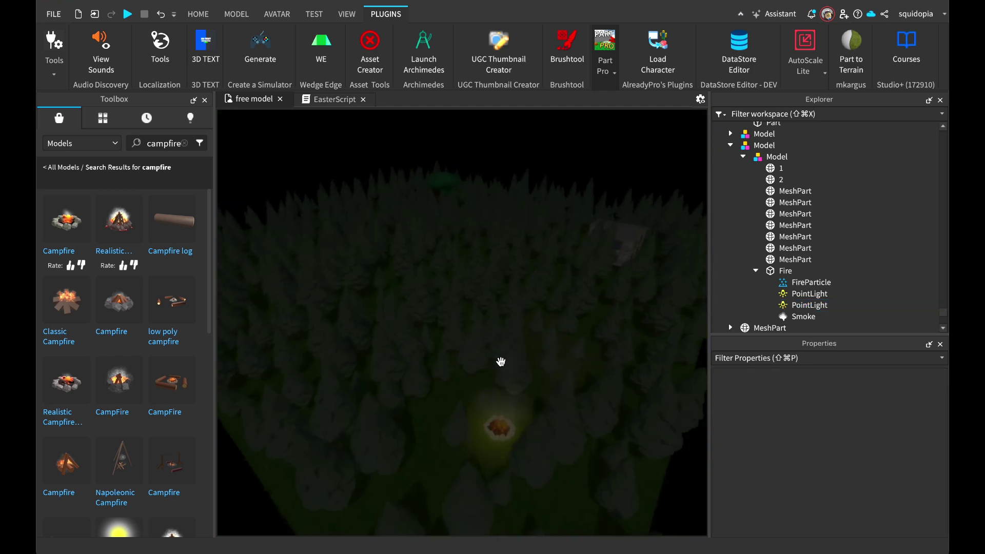
scroll(495, 416, up, 5)
click(184, 143)
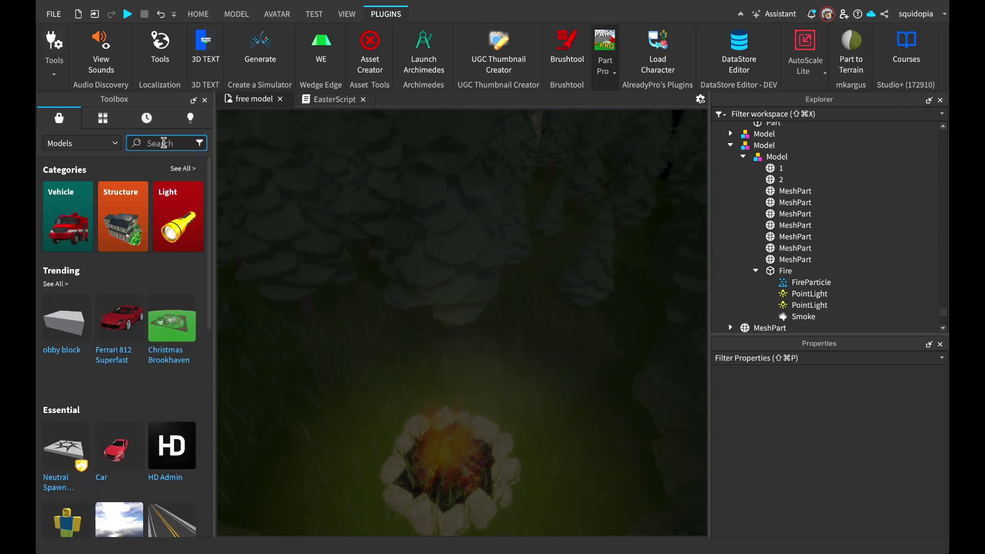
scroll(605, 339, up, 2)
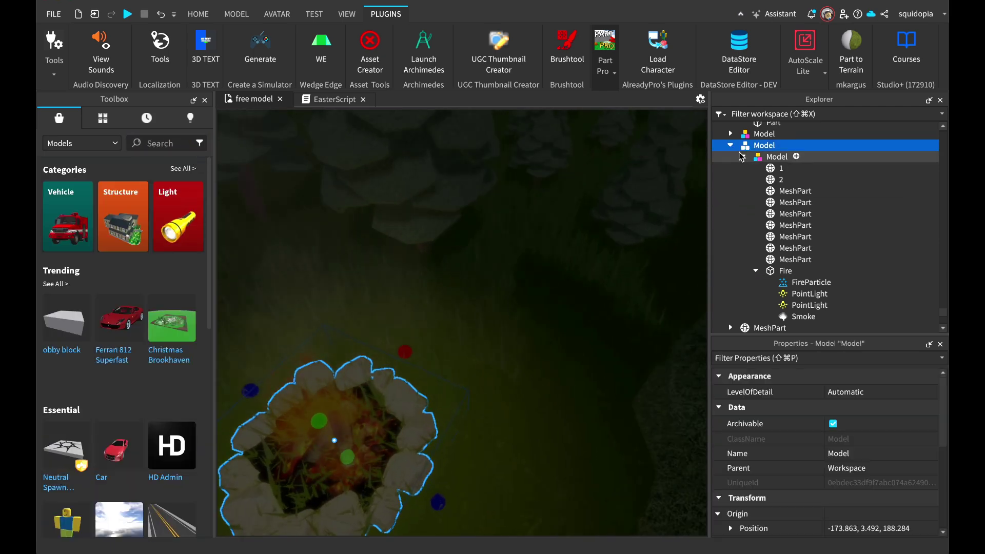
click(730, 145)
right_click(755, 145)
click(796, 76)
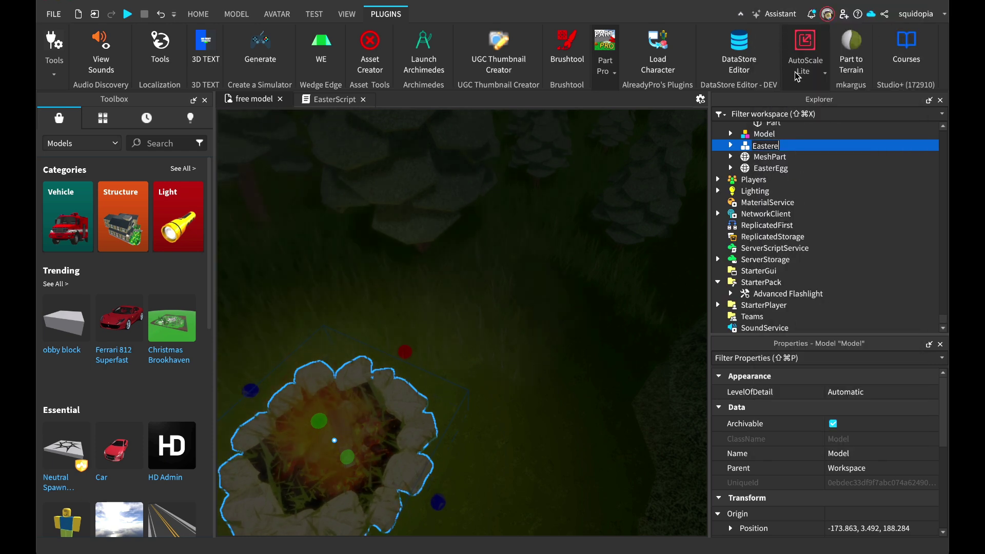
click(506, 334)
Examine the forest and the treehouse interior to find a spot for another hidden item
scroll(506, 334, down, 2)
right_drag(506, 334, 571, 323)
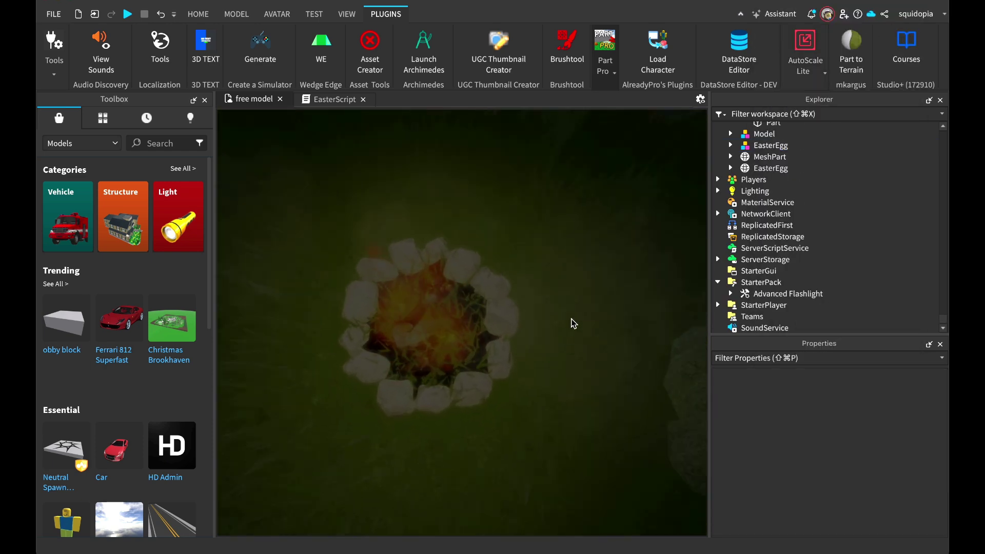
scroll(782, 180, up, 1)
scroll(474, 281, down, 6)
right_drag(474, 281, 378, 282)
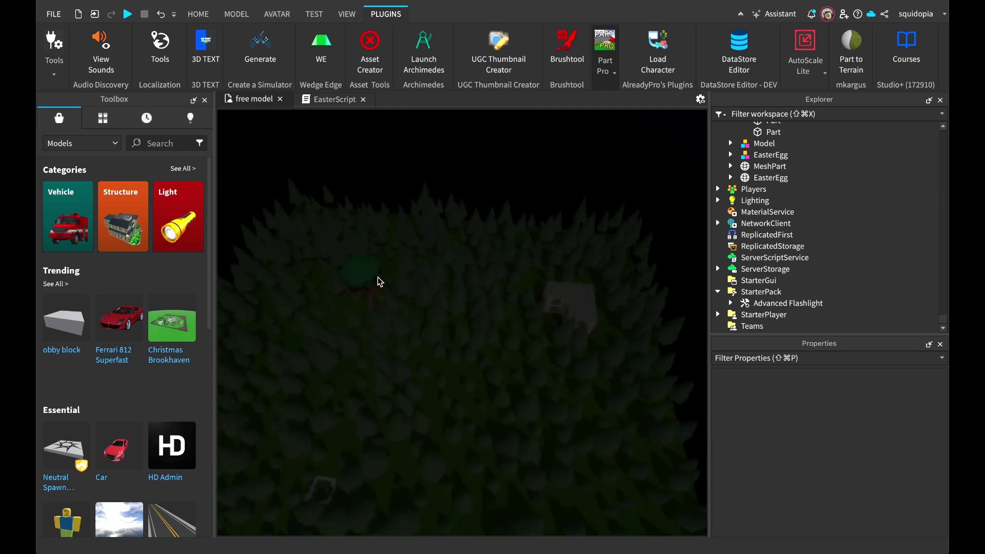
scroll(378, 282, up, 4)
scroll(436, 338, up, 5)
right_drag(436, 338, 436, 339)
click(361, 341)
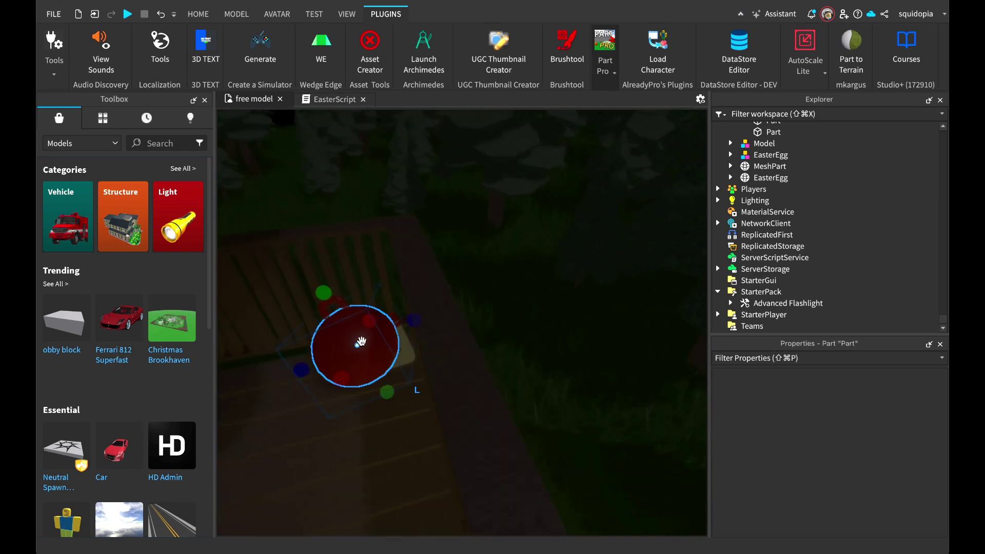
scroll(361, 341, down, 3)
right_drag(362, 341, 372, 342)
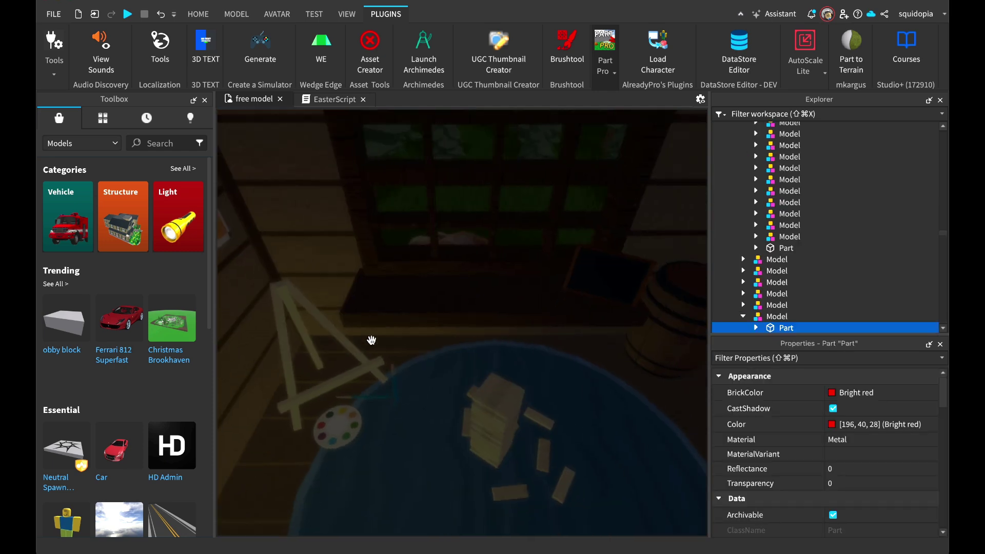
scroll(482, 215, up, 3)
click(482, 215)
scroll(484, 205, down, 4)
right_drag(482, 214, 487, 185)
scroll(488, 189, up, 4)
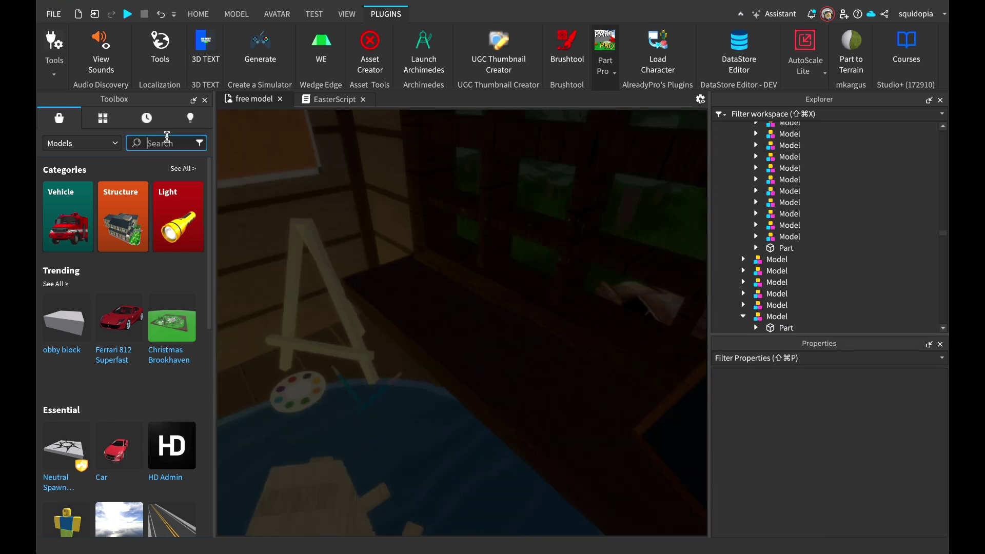
Search the model library for "pistol" and insert the Pistol Mesh model inside the treehouse
click(167, 137)
text(pistol)
key(Return)
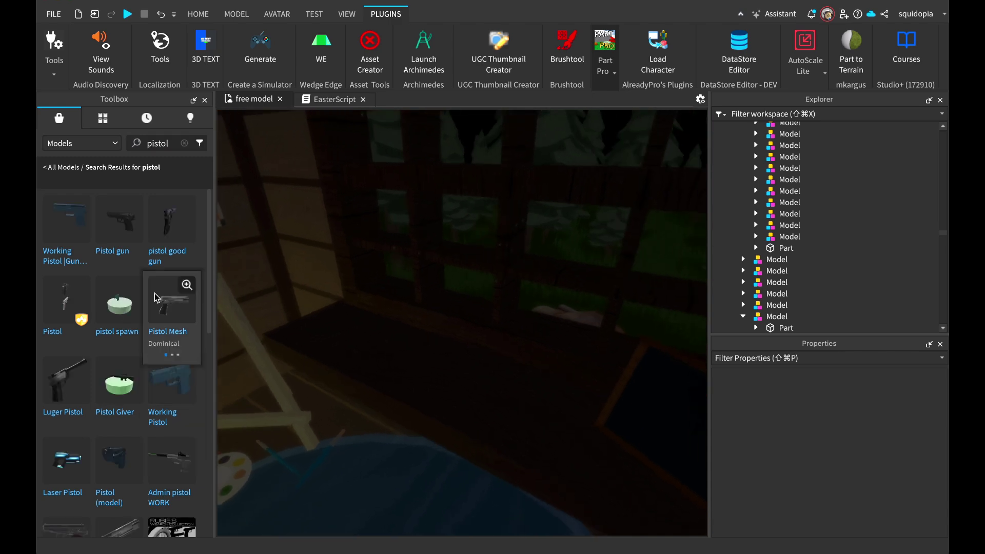
drag(187, 286, 448, 272)
right_drag(447, 273, 448, 273)
drag(477, 307, 493, 342)
right_drag(493, 343, 493, 342)
Move the pistol down onto the dark wooden bench below the treehouse window with the Move tool
click(232, 14)
click(198, 13)
click(167, 62)
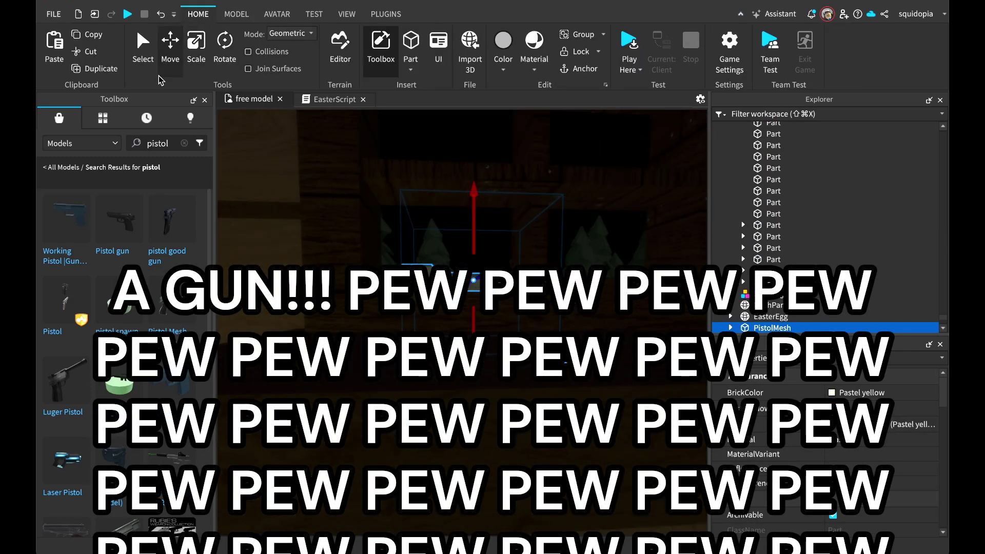
drag(472, 332, 446, 396)
right_drag(447, 396, 477, 308)
scroll(807, 246, down, 2)
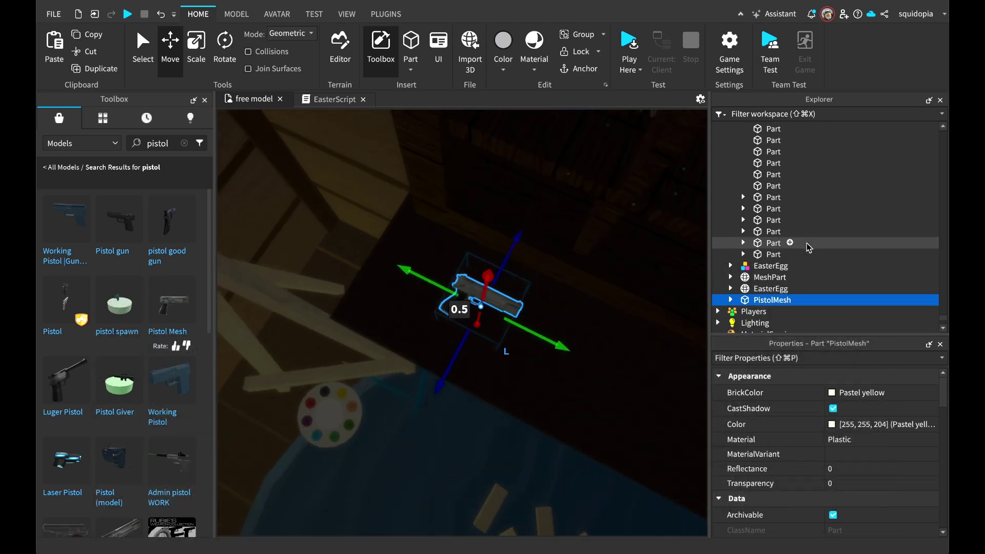
Rename the PistolMesh part as EasterEgg so it counts as a findable item
right_click(765, 299)
click(796, 77)
text(EasterEgg)
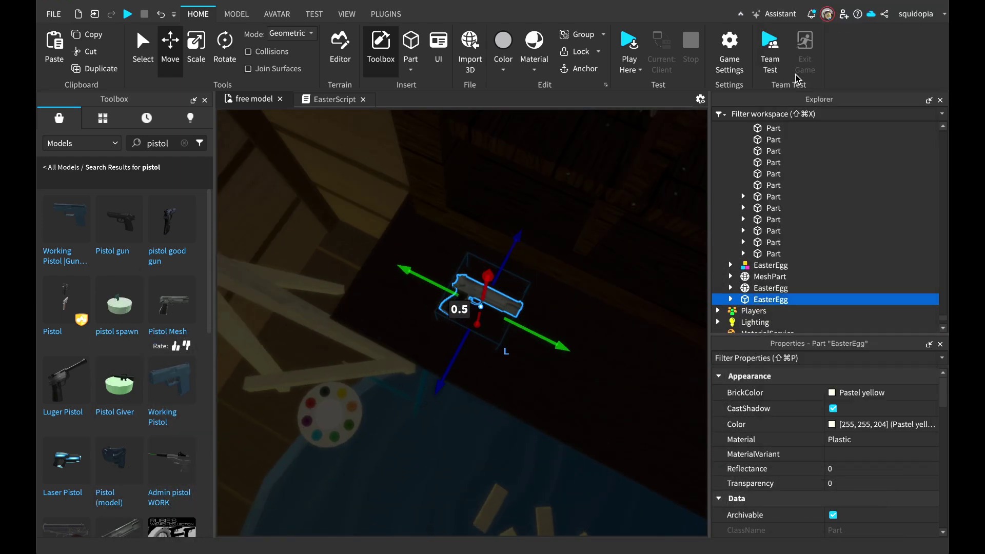
click(567, 405)
right_drag(567, 405, 567, 405)
right_drag(504, 198, 440, 281)
Search the model library for "path" and view the forest from above
click(184, 143)
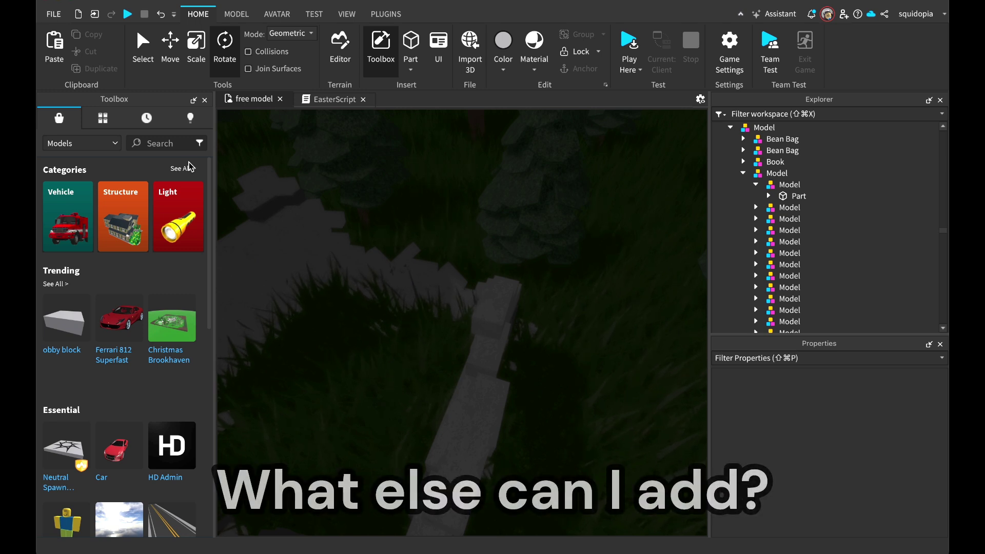
text(pa)
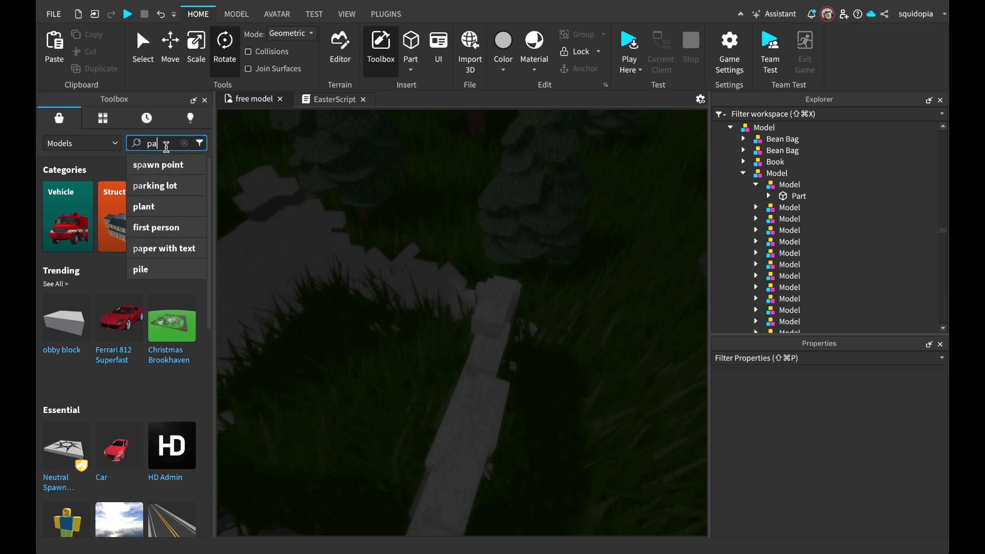
text(th)
key(Return)
scroll(378, 341, down, 5)
right_drag(479, 272, 477, 272)
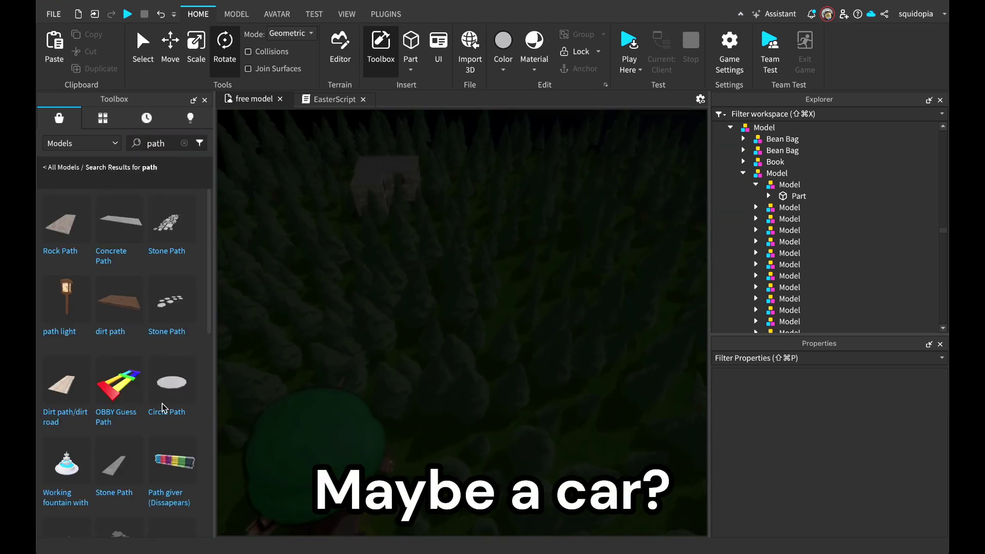
Search the model library for "car track" and inspect the forest's outer edge for a place to put one
click(184, 144)
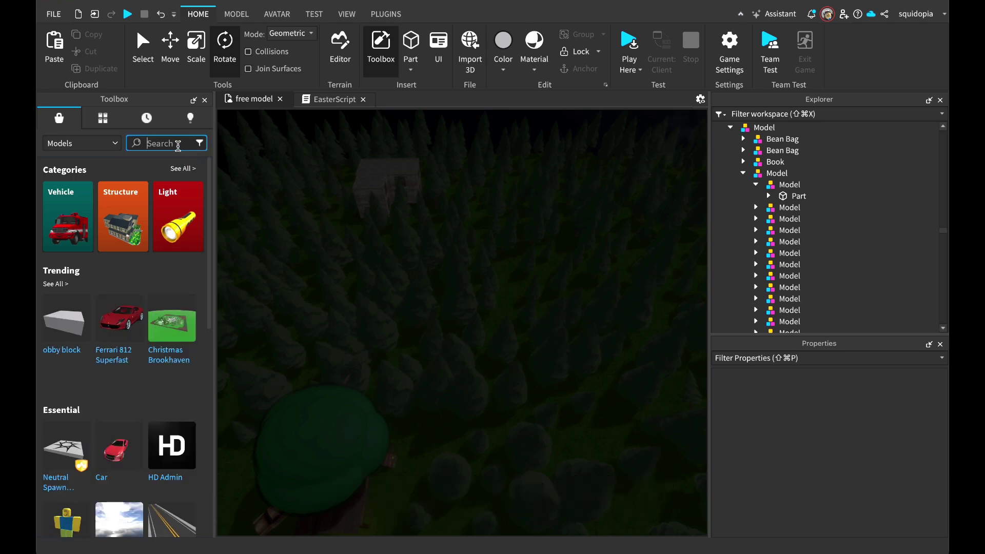
key(Return)
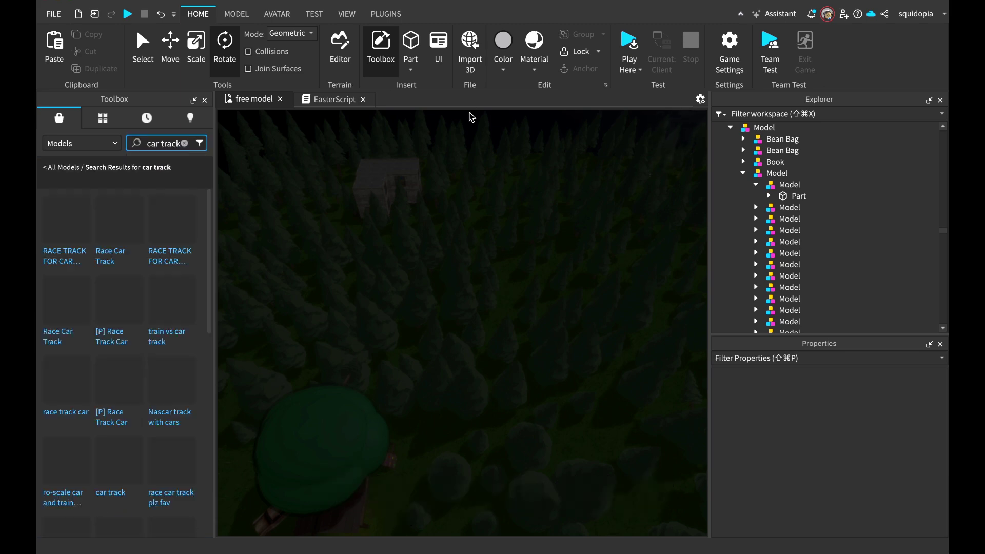
right_drag(469, 117, 503, 143)
scroll(497, 156, up, 3)
scroll(484, 249, up, 2)
right_drag(481, 244, 484, 248)
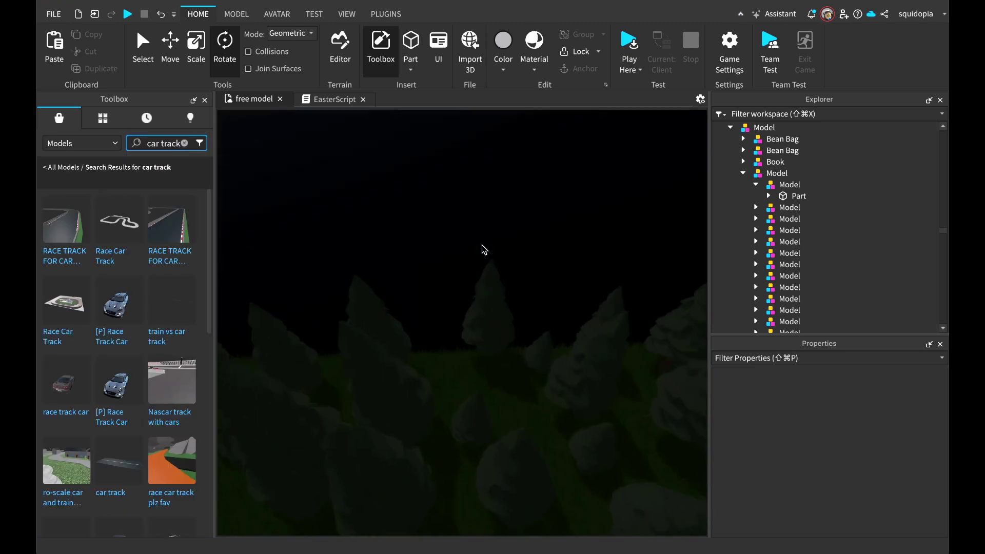
Delete the selected tree growth at the forest's edge and clear the car track search
scroll(159, 440, down, 5)
right_drag(339, 366, 396, 292)
drag(402, 280, 371, 256)
key(Delete)
scroll(177, 339, down, 5)
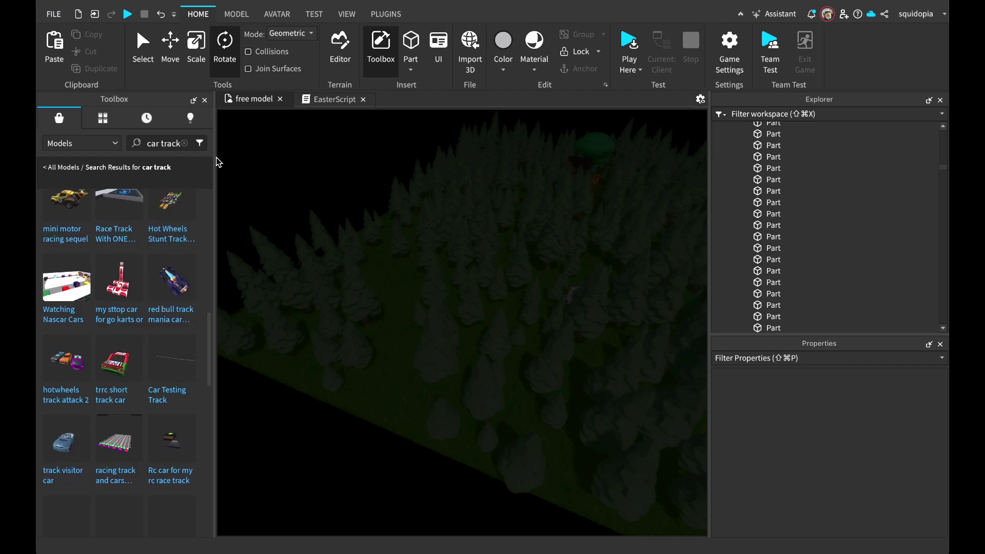
click(184, 143)
click(381, 15)
right_drag(505, 187, 548, 167)
scroll(548, 167, up, 4)
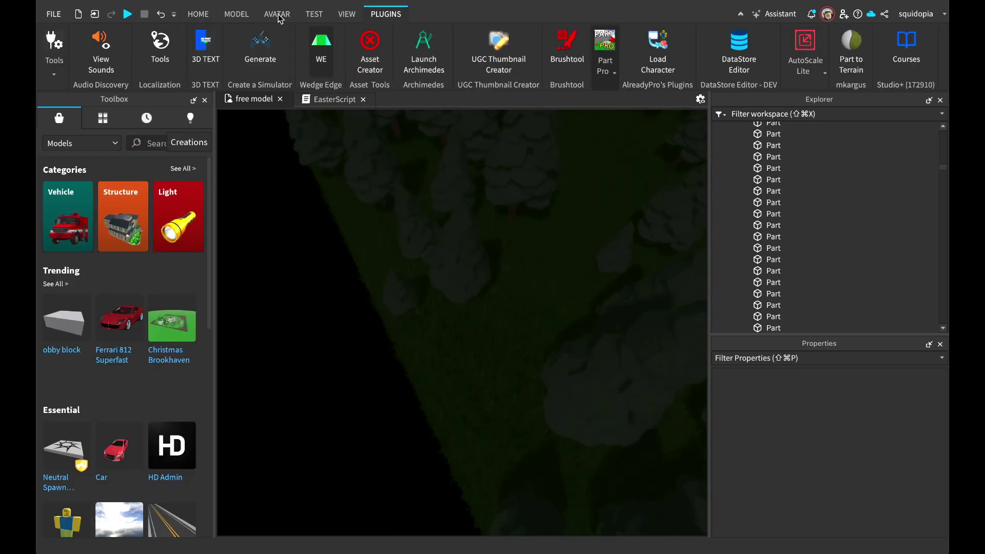
click(238, 14)
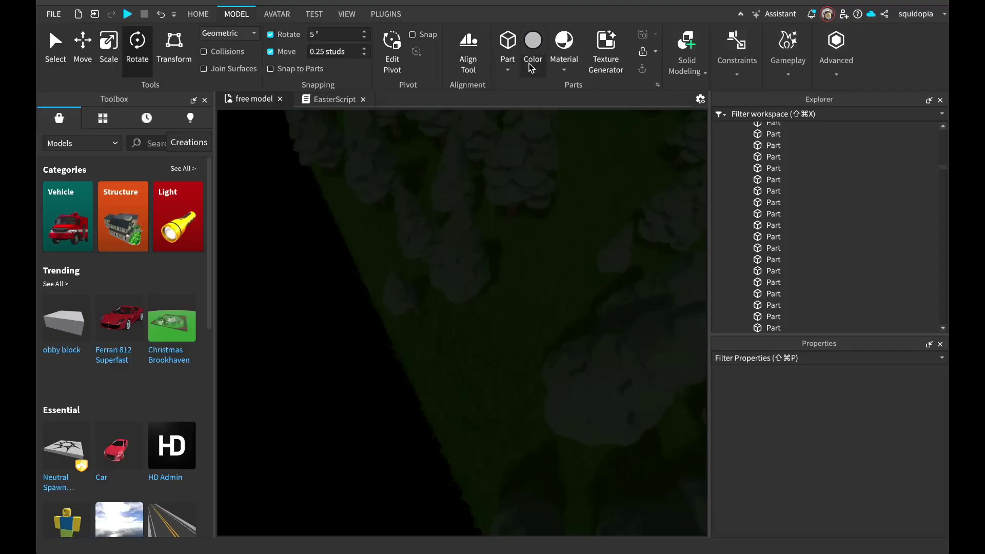
click(198, 15)
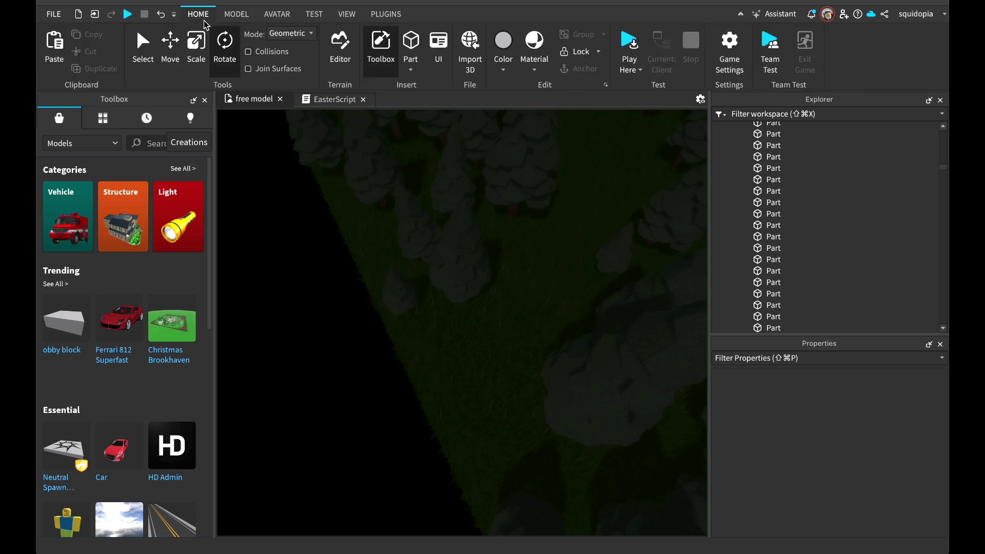
click(288, 14)
click(198, 15)
Paint a brown dirt path between the trees from the map's edge into the forest with the Terrain Editor's Paint tool
click(340, 48)
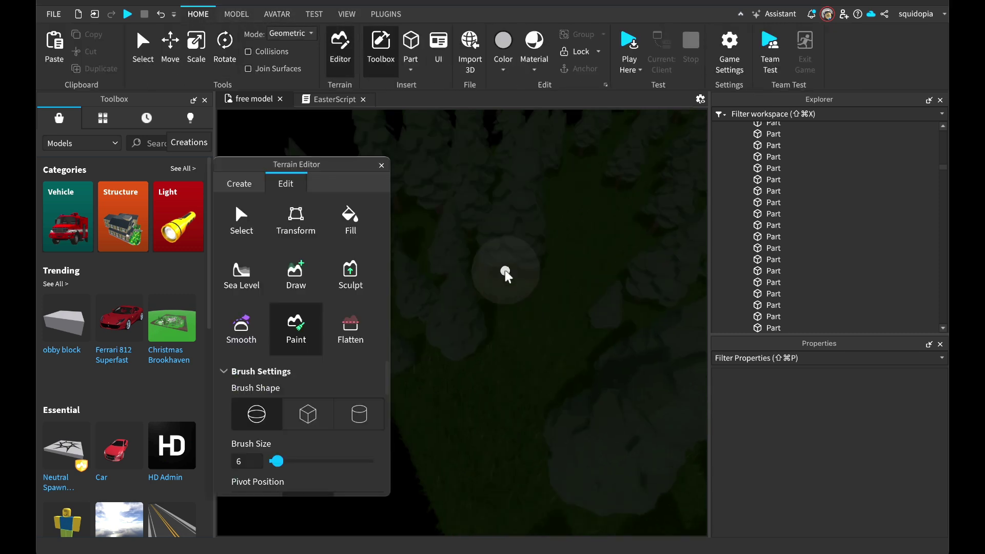
scroll(278, 453, down, 3)
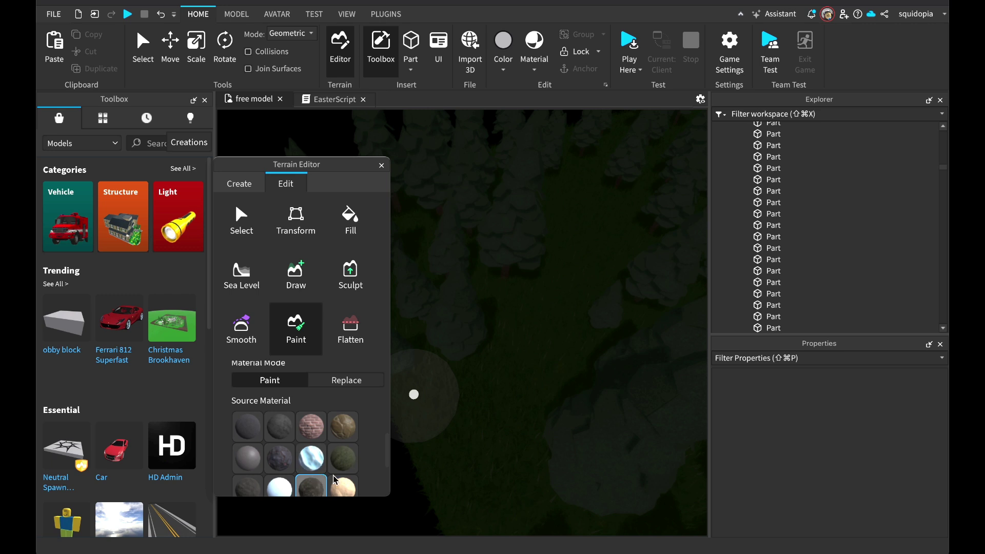
click(246, 492)
scroll(247, 492, down, 3)
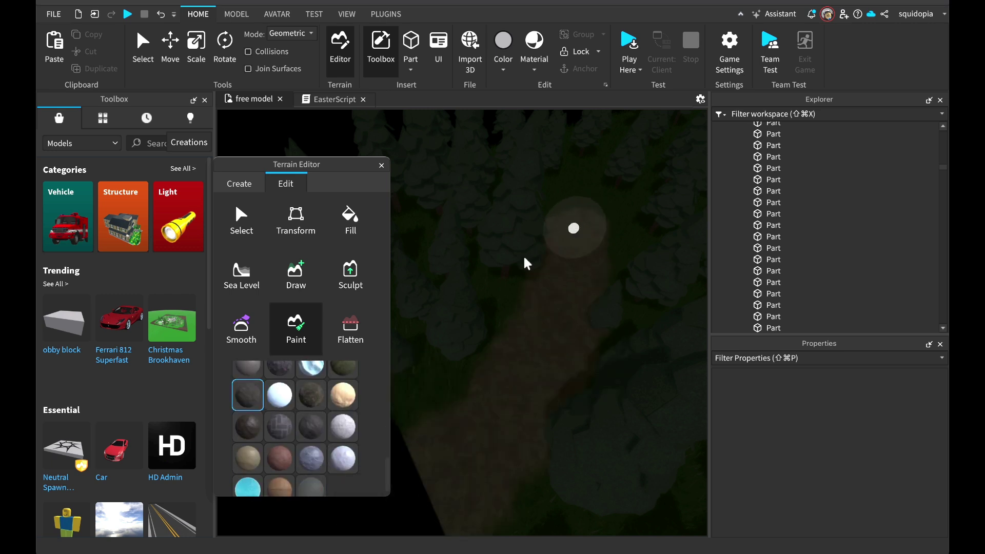
click(382, 164)
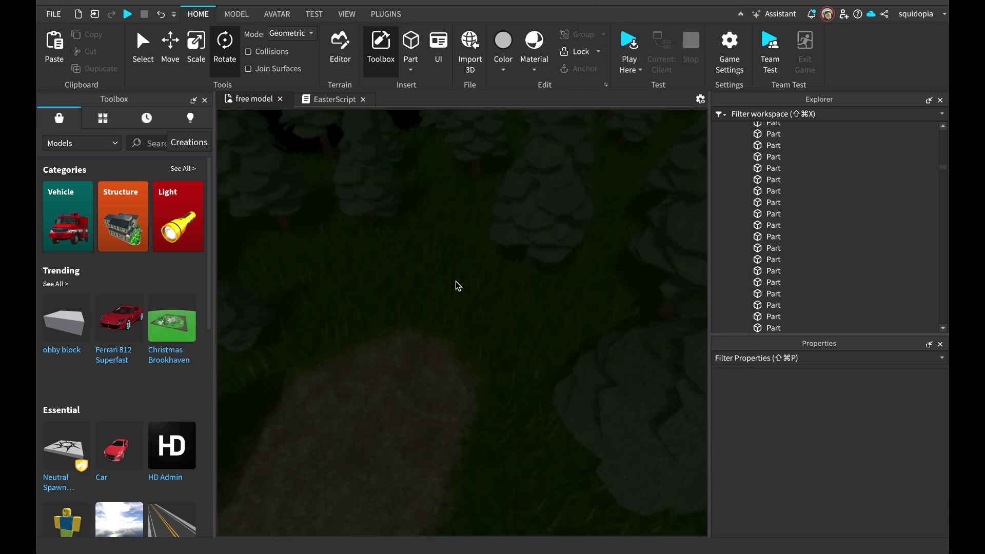
Search the model library for "car", place the "Car model" on the dirt path and turn it along the path
key(Return)
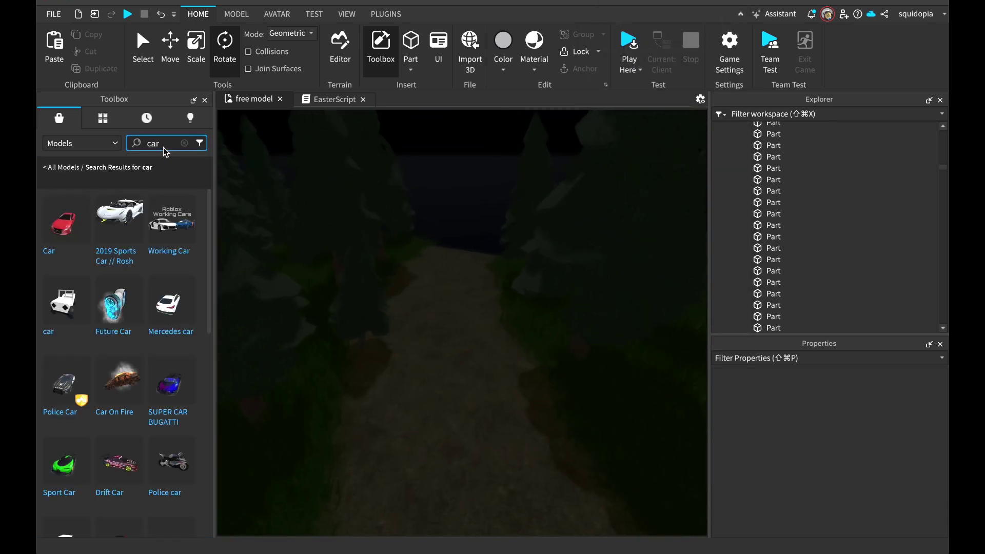
scroll(153, 380, down, 5)
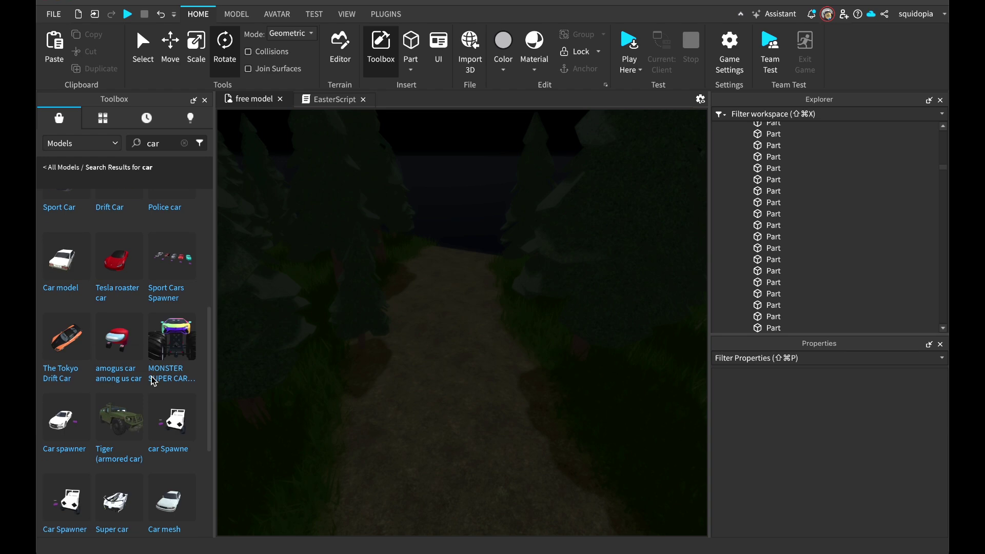
drag(71, 275, 457, 377)
click(487, 211)
scroll(488, 211, up, 5)
click(375, 484)
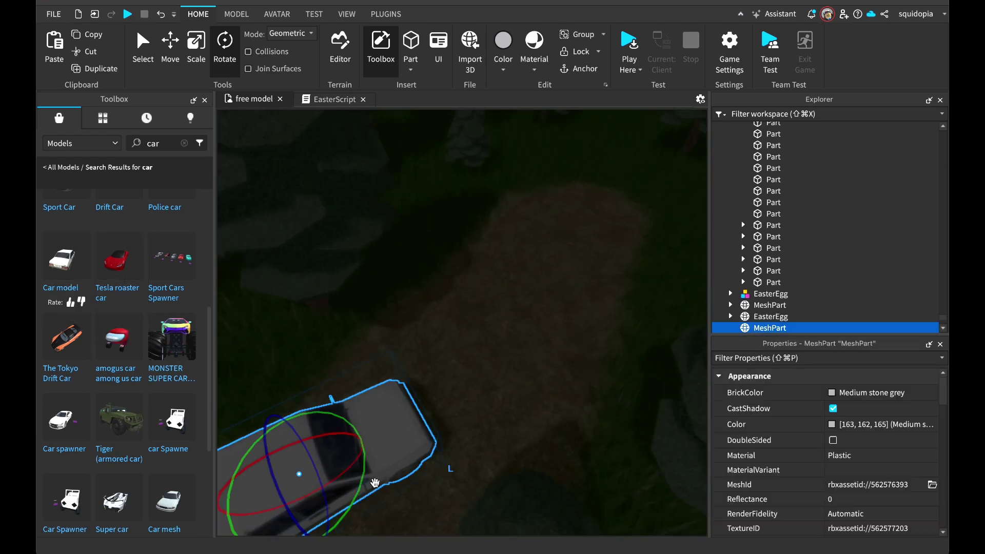
drag(360, 462, 360, 462)
click(488, 354)
right_drag(488, 354, 195, 177)
Clear the car search and rename the car's MeshPart as EasterEgg
click(184, 143)
click(599, 315)
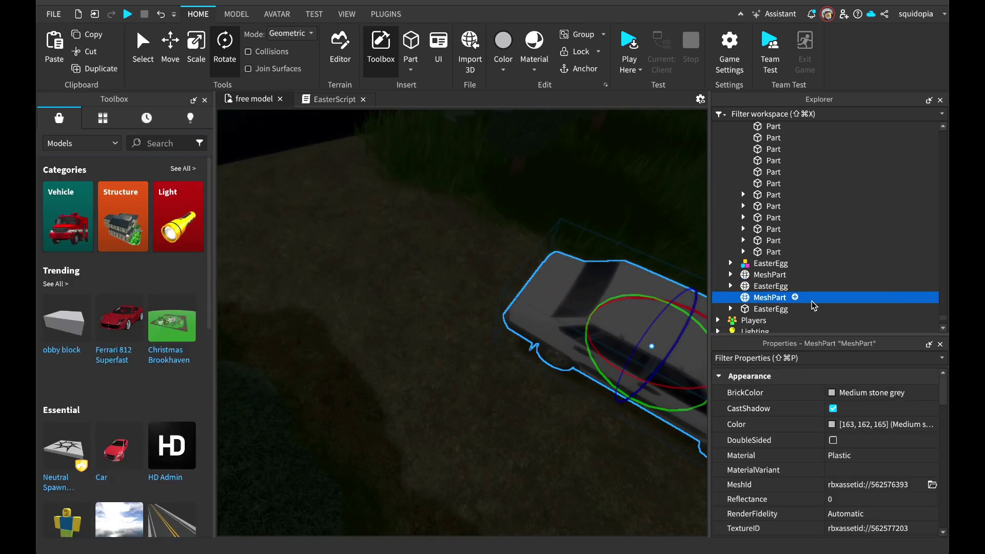
right_click(781, 302)
text(gg)
key(Return)
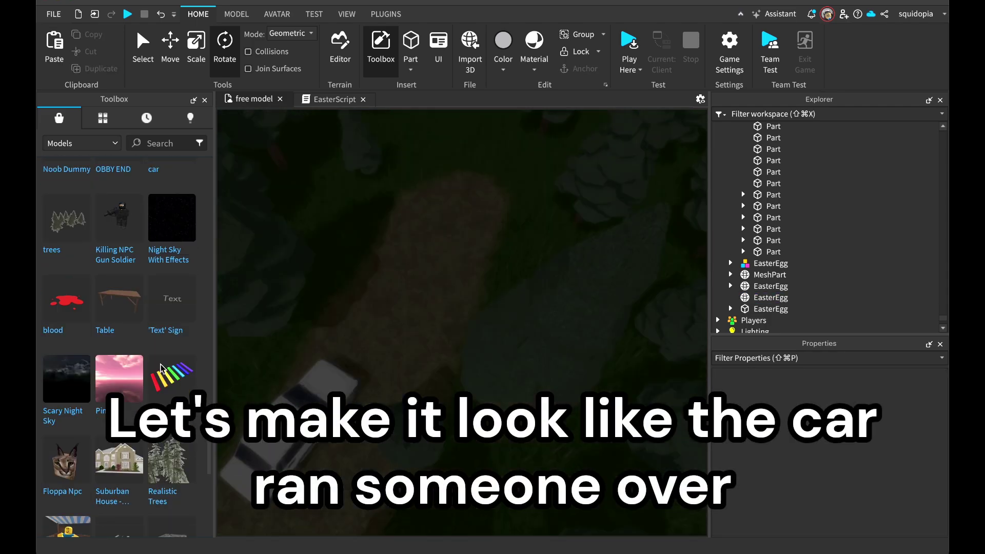
Place the "blood" model on the dirt path in front of the car and adjust the car's position behind it
drag(67, 302, 547, 312)
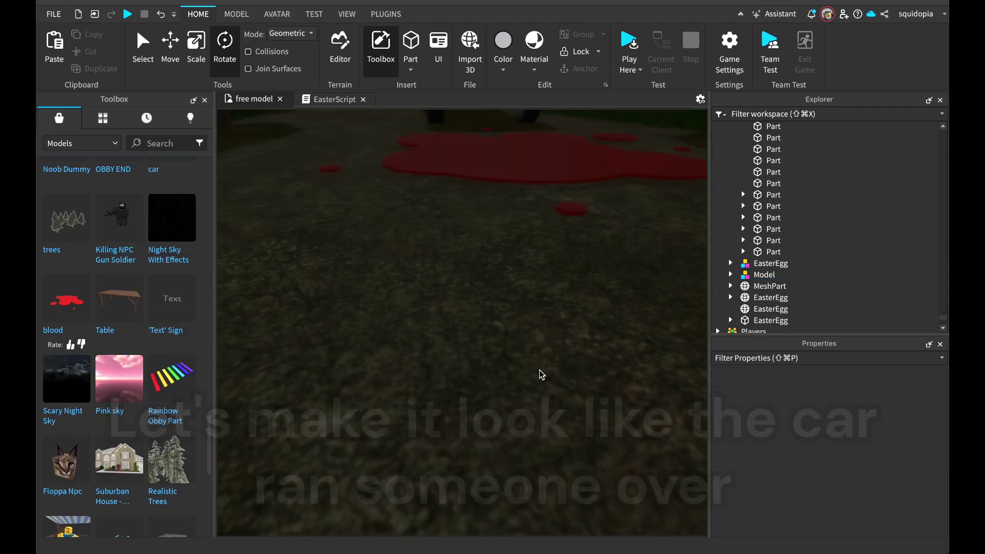
key(w)
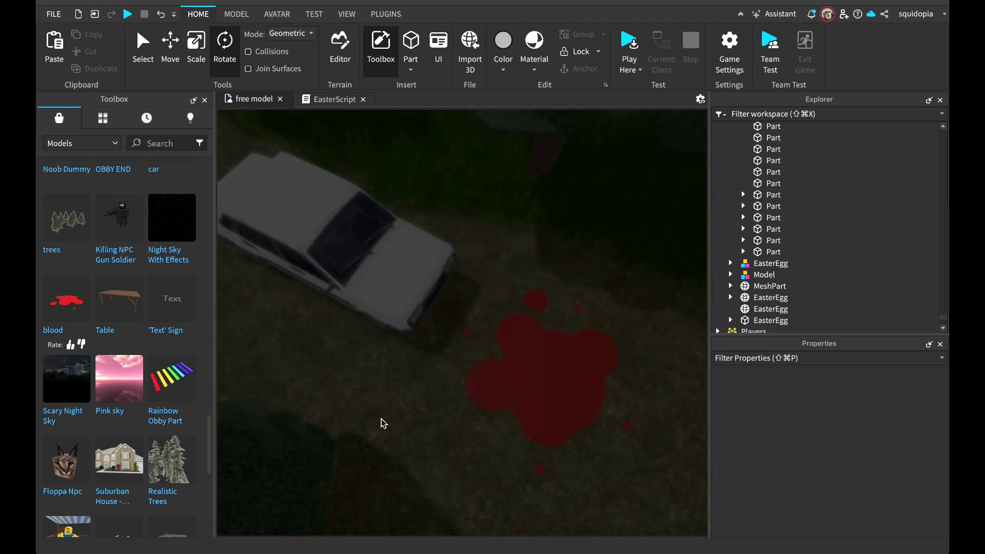
click(482, 364)
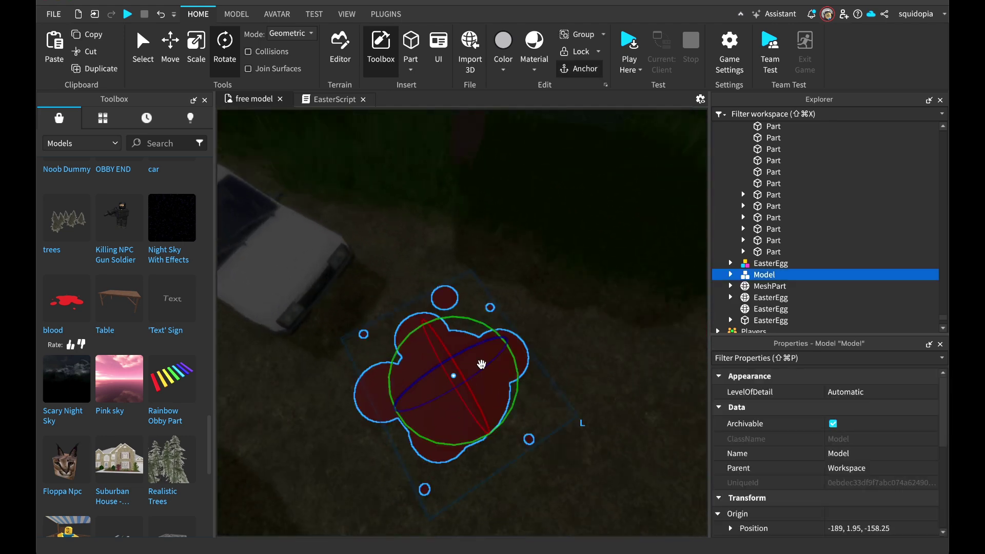
click(565, 320)
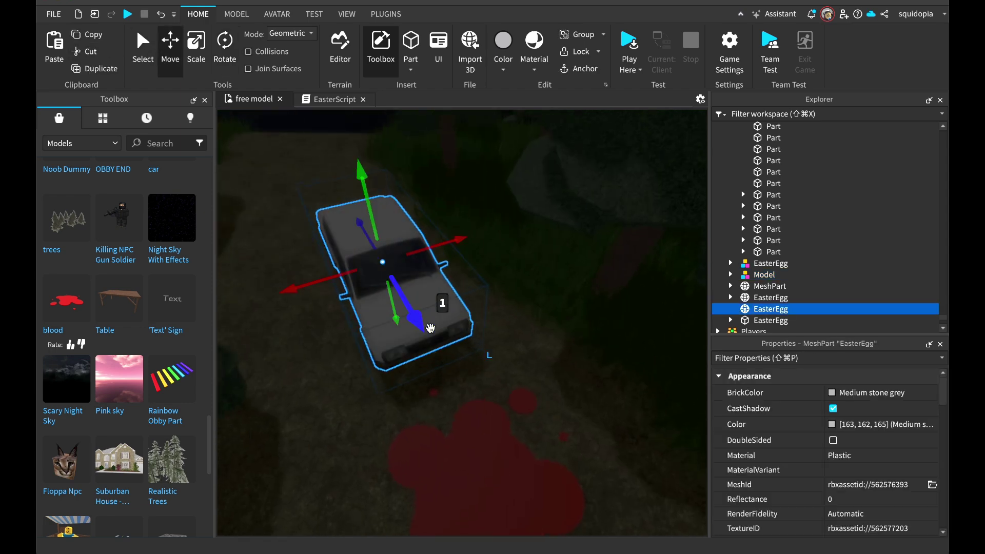
Search the model library for "fire" and try the Realistic Fire model at the car
text(fire)
key(Return)
scroll(533, 271, up, 3)
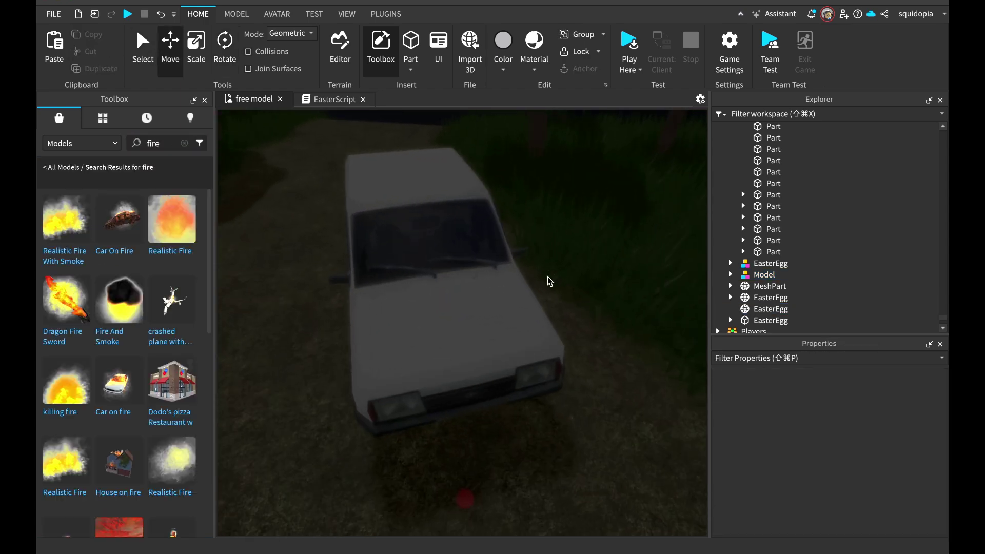
click(175, 238)
click(615, 274)
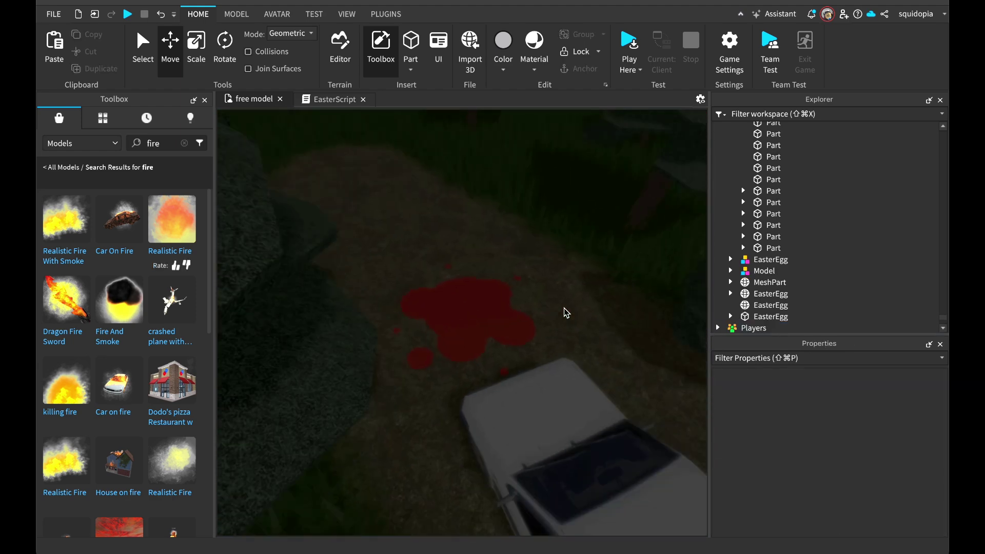
Check the Lighting service's Brightness and OutdoorAmbient colour settings
scroll(798, 281, down, 1)
click(756, 316)
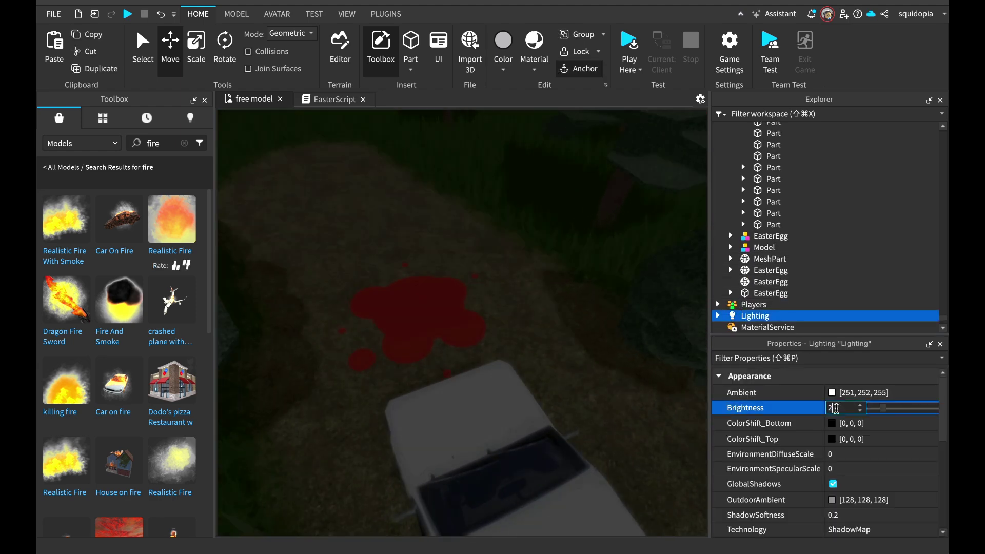
scroll(832, 451, down, 1)
click(832, 471)
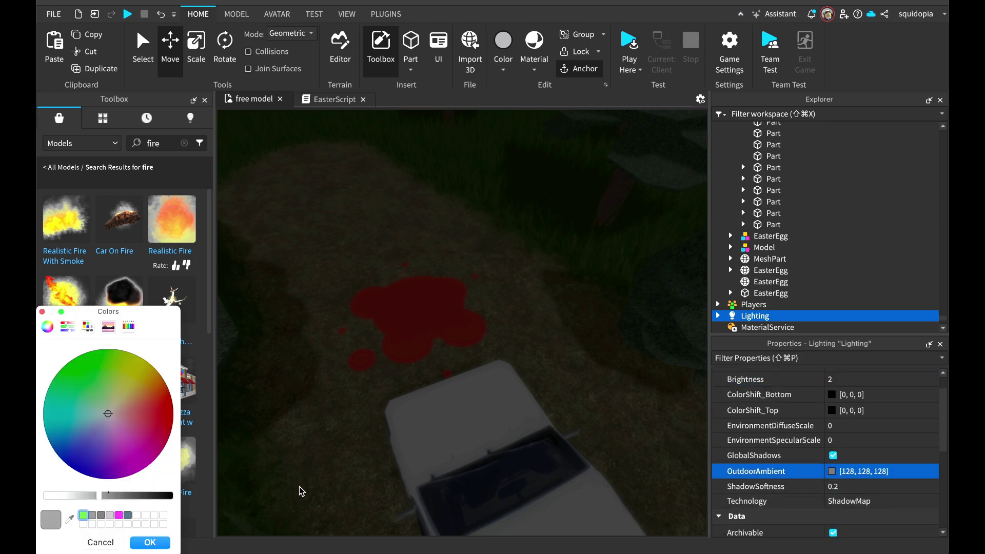
click(157, 544)
Start a play test in the forest, equip the flashlight and switch to first-person view
scroll(552, 418, down, 5)
right_drag(585, 417, 575, 379)
click(569, 411)
scroll(569, 411, down, 2)
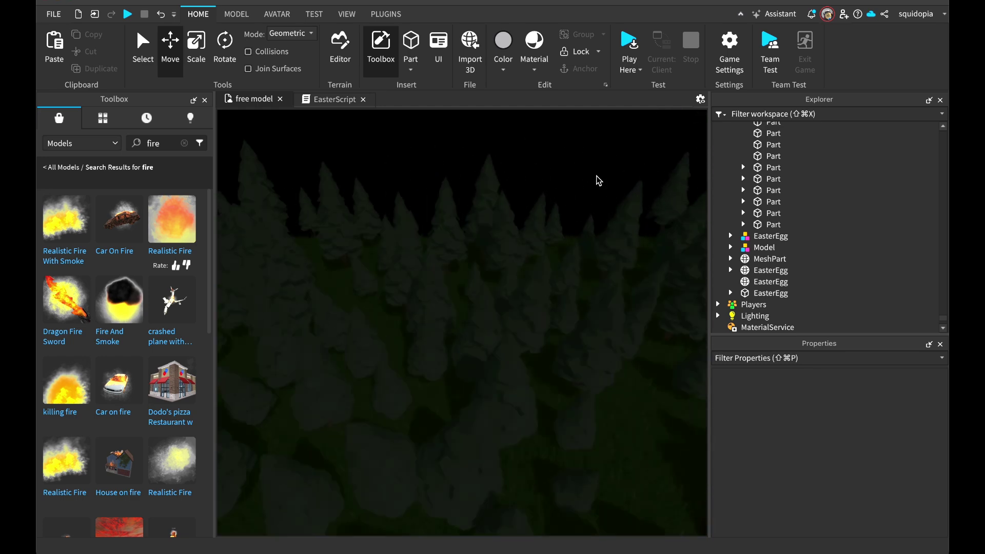
click(629, 44)
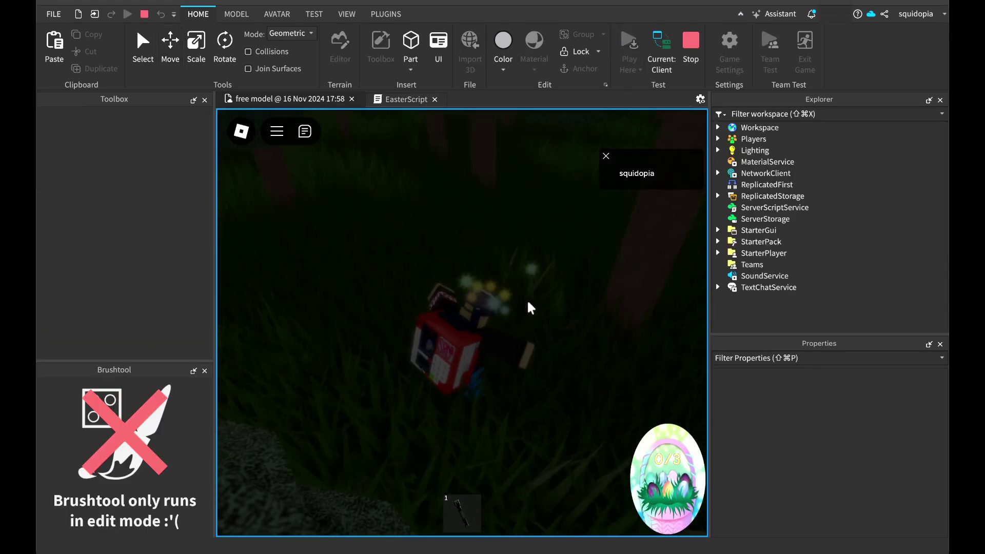
key(1)
scroll(528, 302, up, 5)
scroll(530, 308, up, 3)
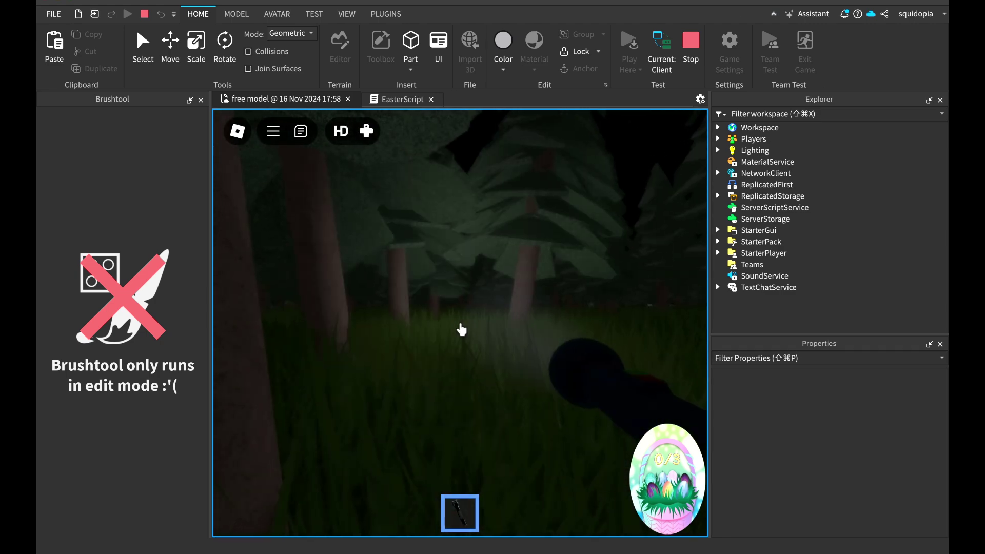
Walk through the dark forest to the ruined white walls with the flashlight and end the play test
key(w)
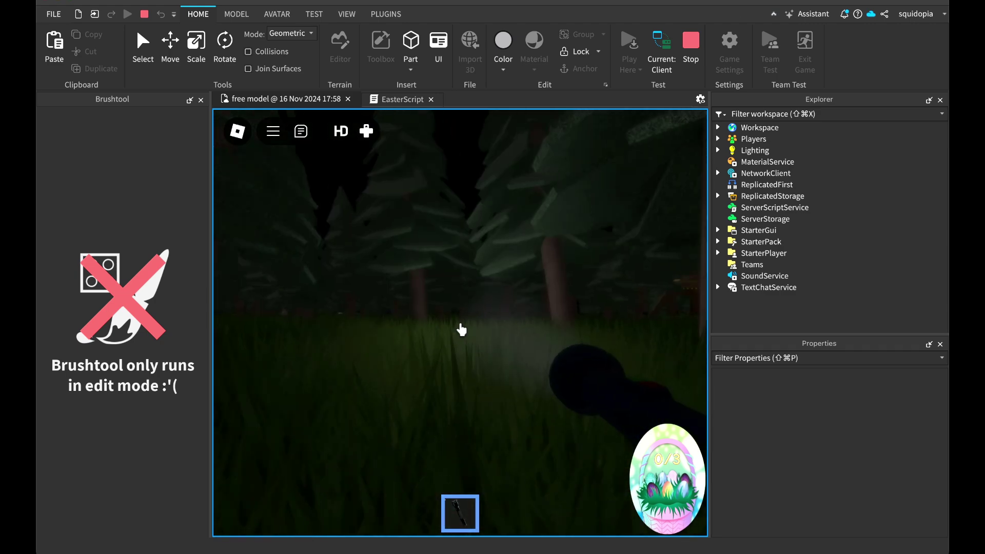
key(w)
key(F2)
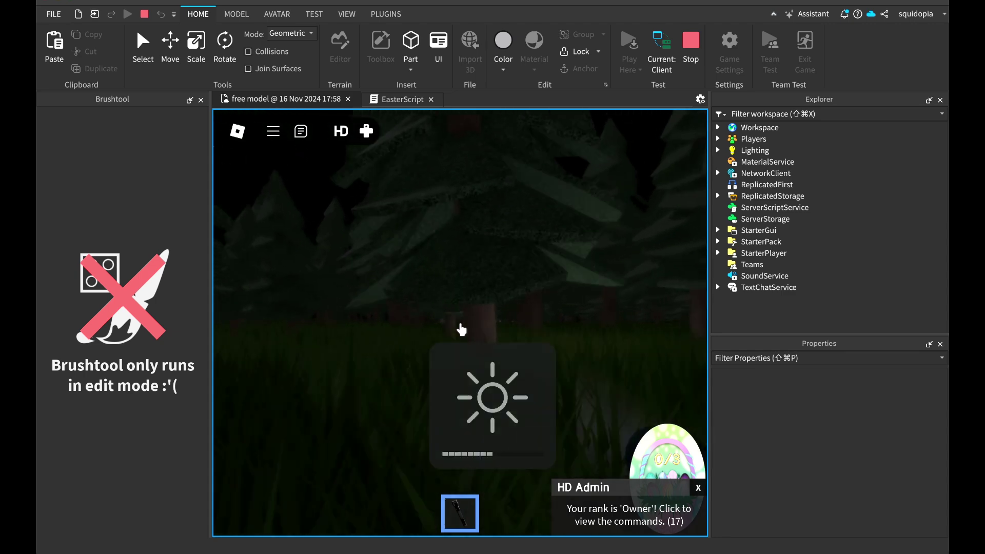
key(w)
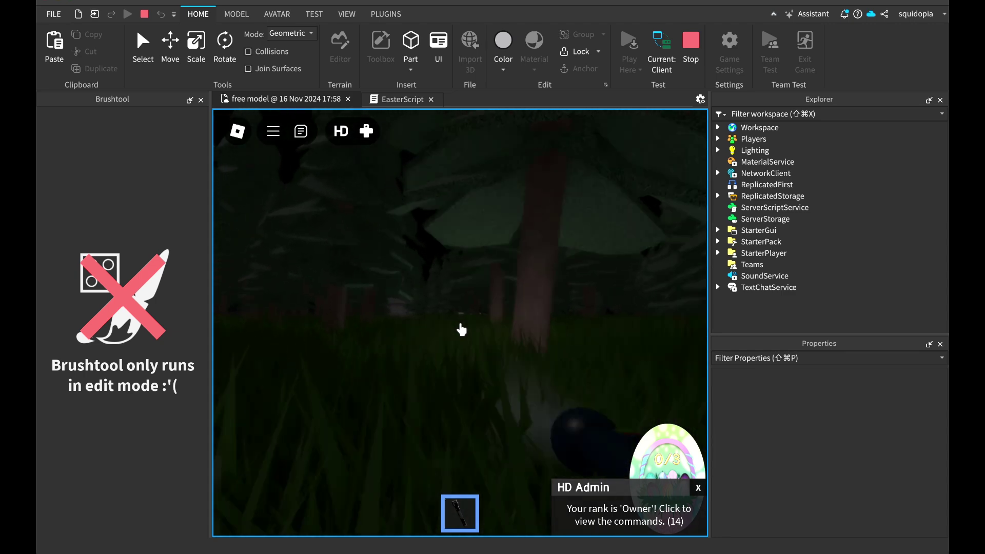
key(w)
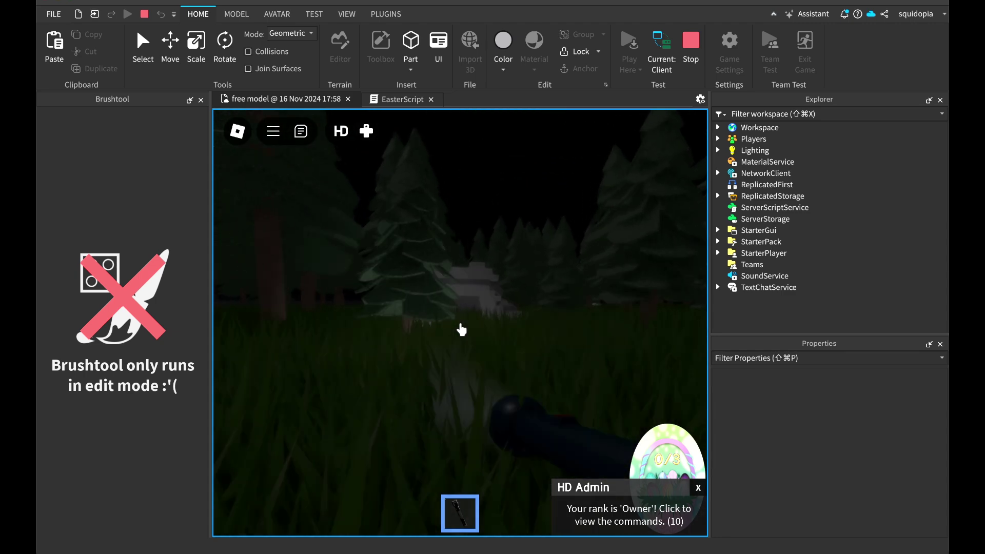
key(w)
key(space)
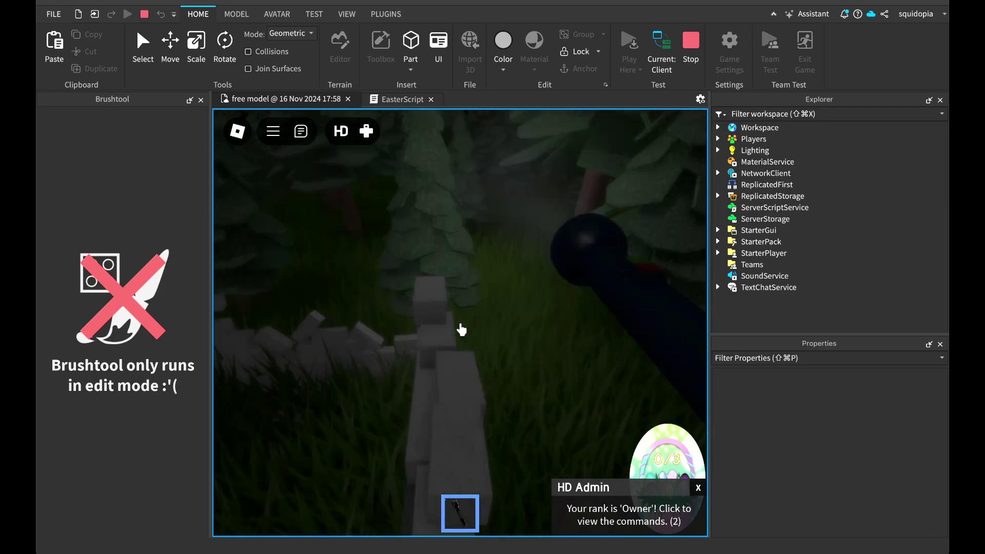
key(Escape)
click(693, 49)
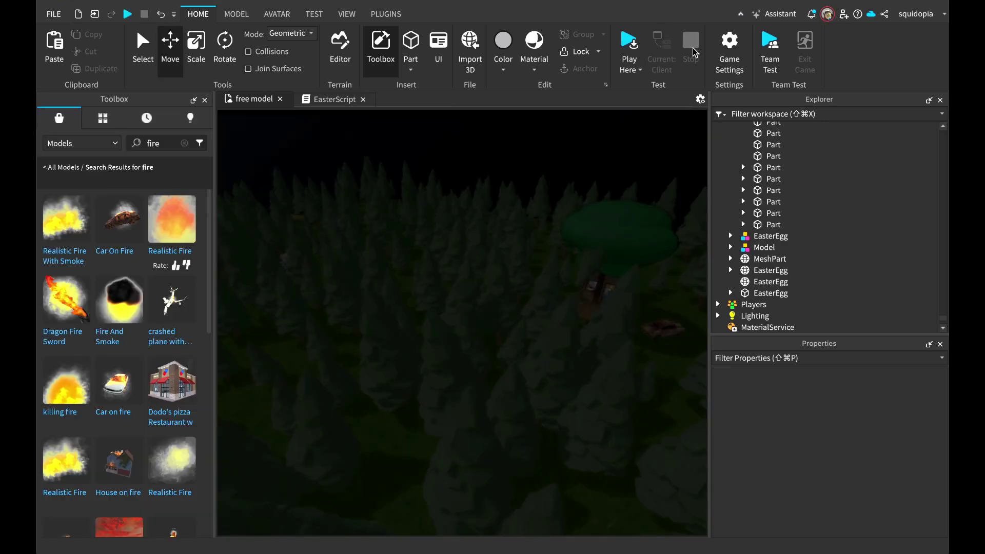
Search the model library for "place" and "place torch" to find a placeable torch
click(185, 143)
text(place)
key(Return)
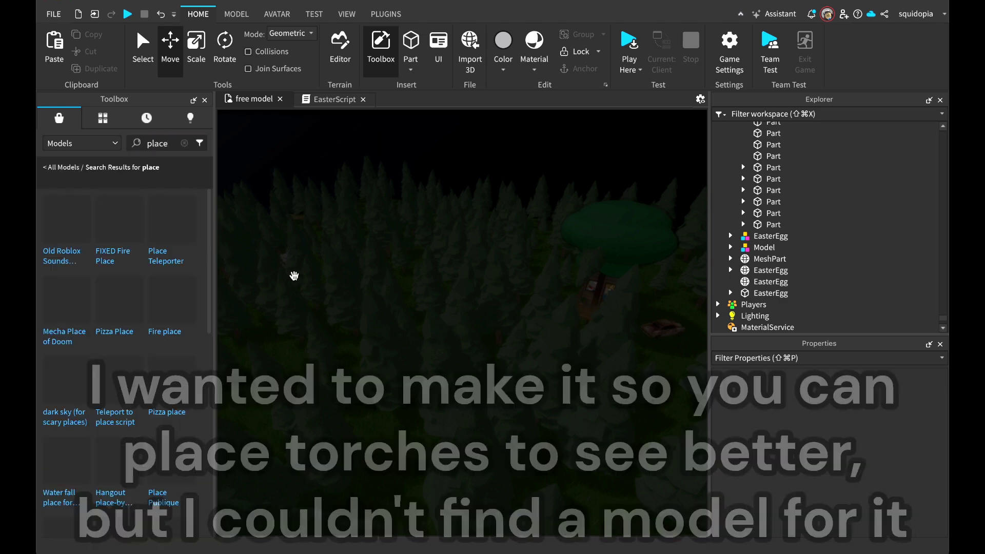
scroll(176, 226, down, 5)
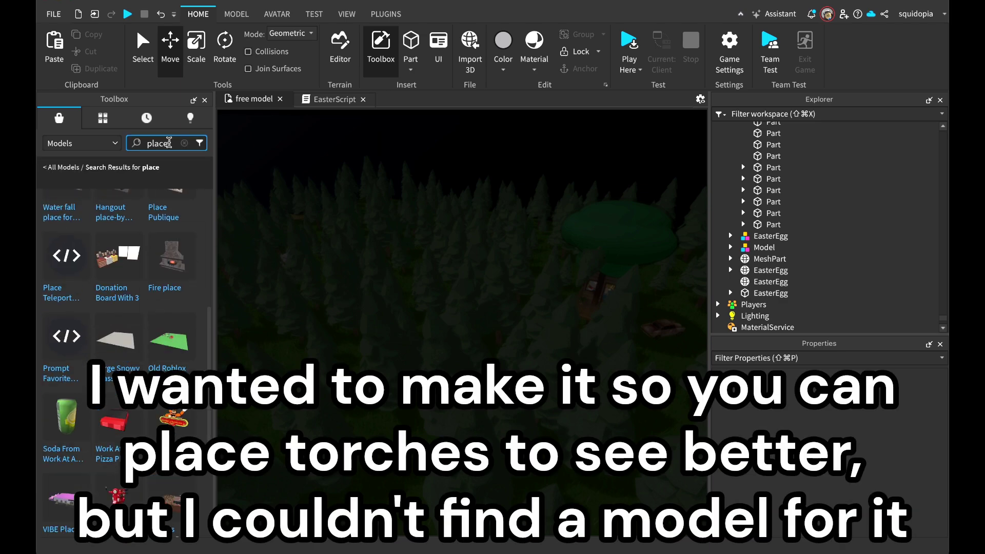
key(Return)
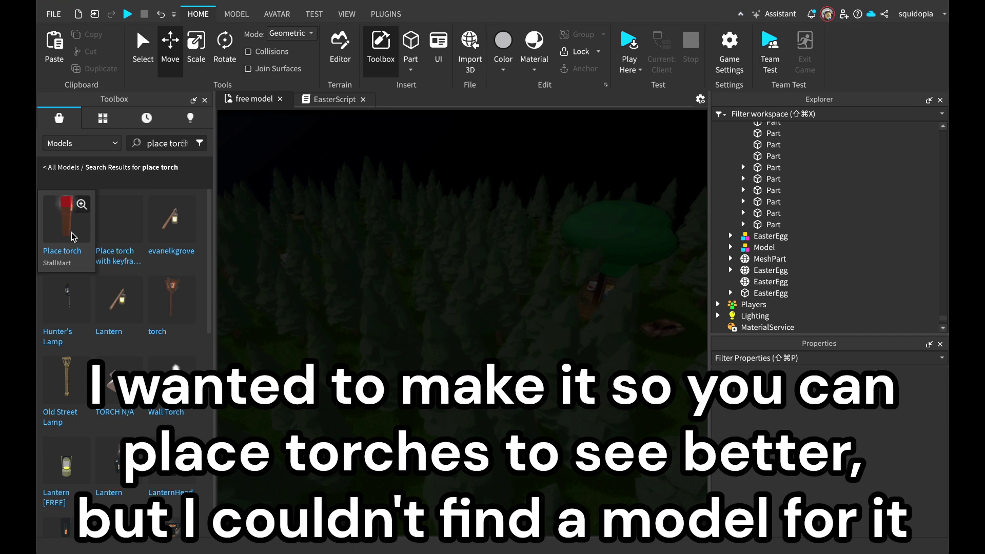
Search the model library for "build tool" and add the "Near perfect" brick building tool to StarterPack
click(185, 143)
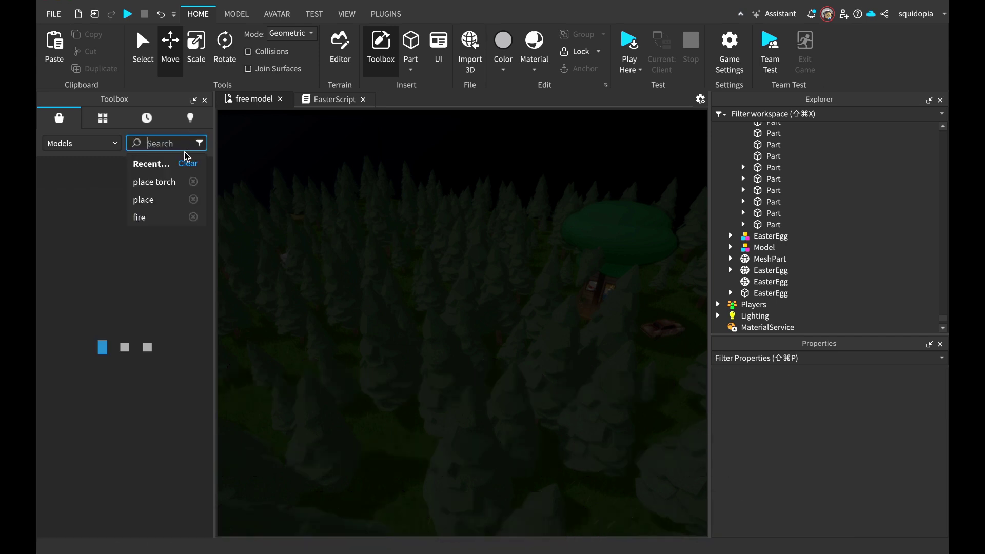
text(build tool)
key(Return)
right_drag(472, 308, 254, 375)
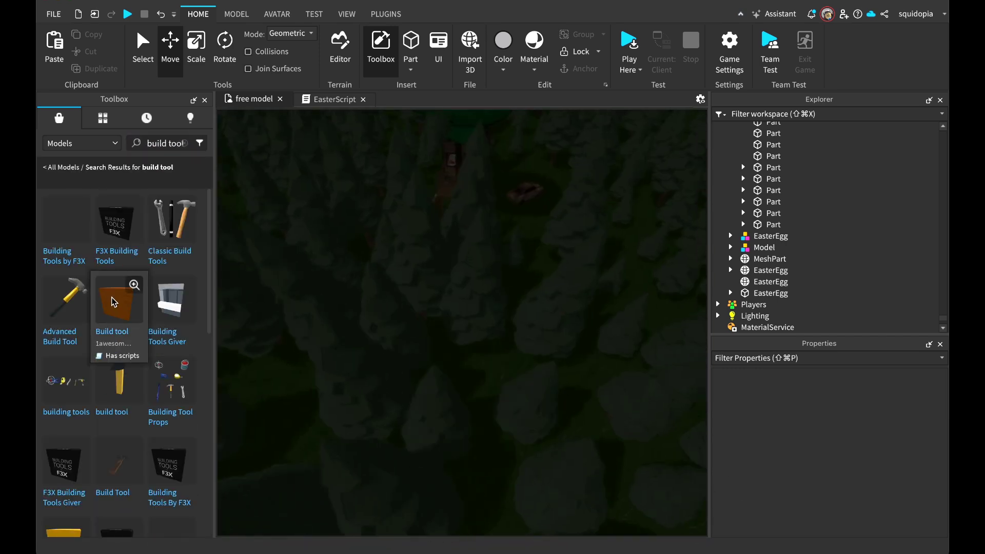
scroll(114, 302, down, 10)
click(170, 241)
click(616, 273)
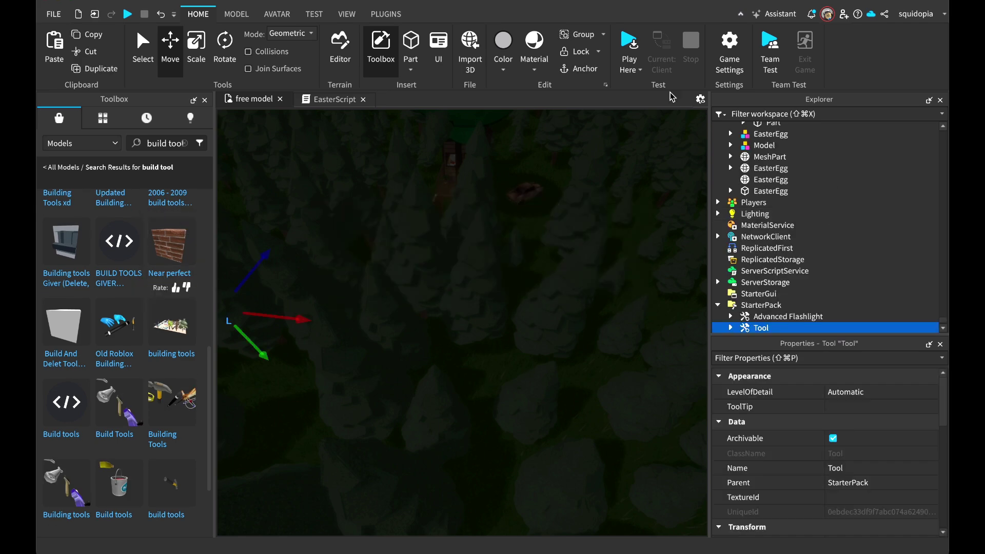
Expand the new Tool in StarterPack, select its Handle part and look through the available plugins
scroll(759, 231, down, 2)
click(730, 265)
click(779, 300)
click(386, 14)
click(602, 50)
click(634, 100)
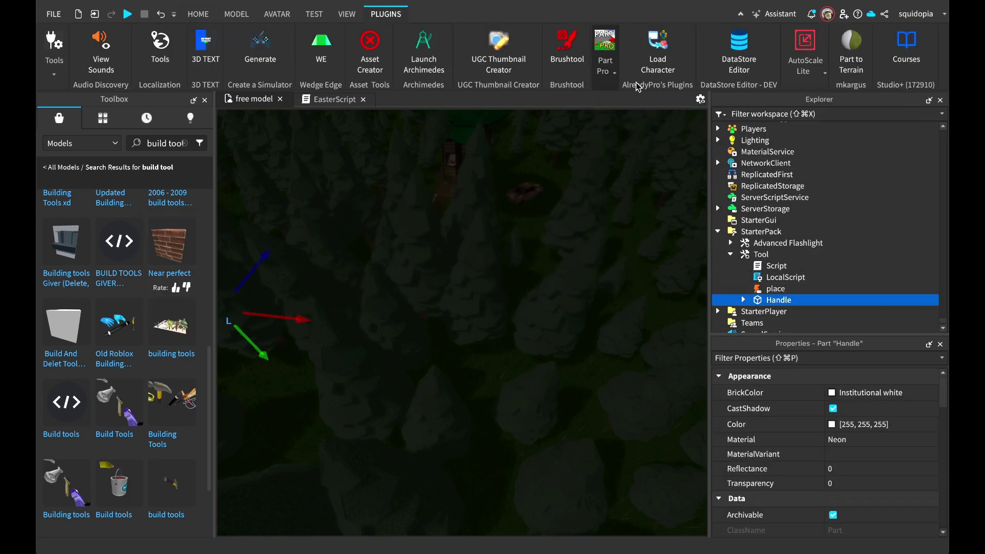
Play-test the building tool, end the test and delete the Tool from StarterPack
key(F5)
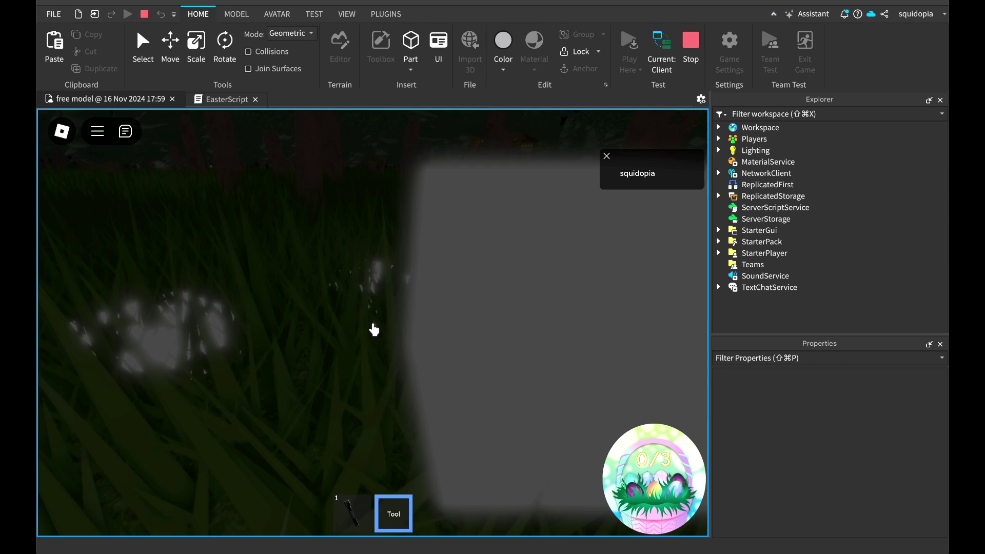
key(shift+F5)
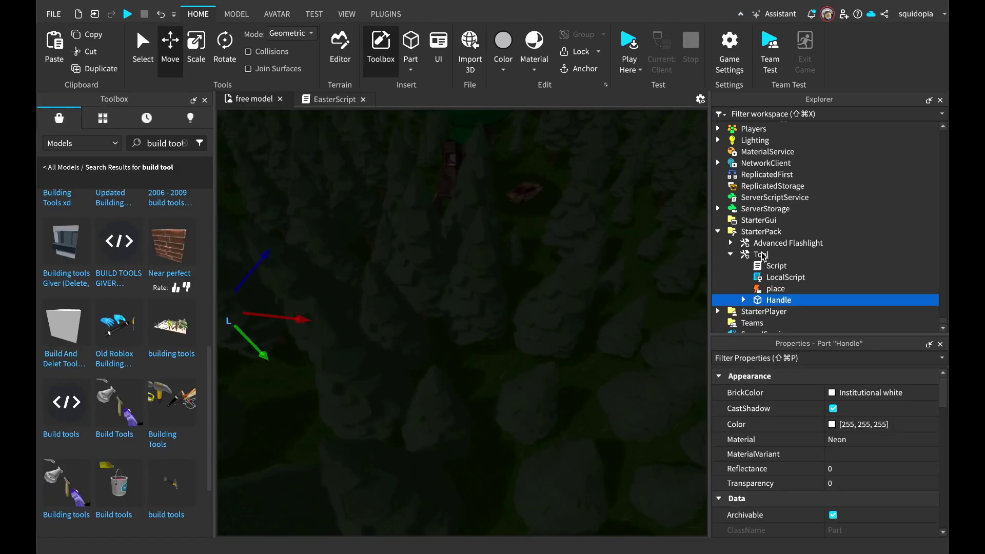
click(765, 254)
key(Delete)
Clear the build tool search and look through the Explorer's object list
scroll(188, 386, down, 2)
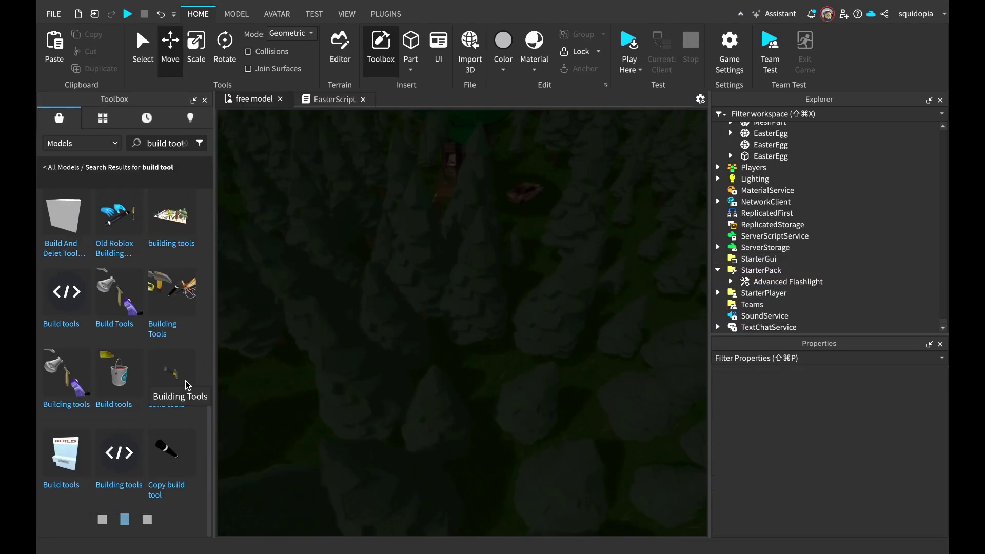
click(184, 143)
scroll(409, 323, down, 5)
scroll(354, 305, up, 3)
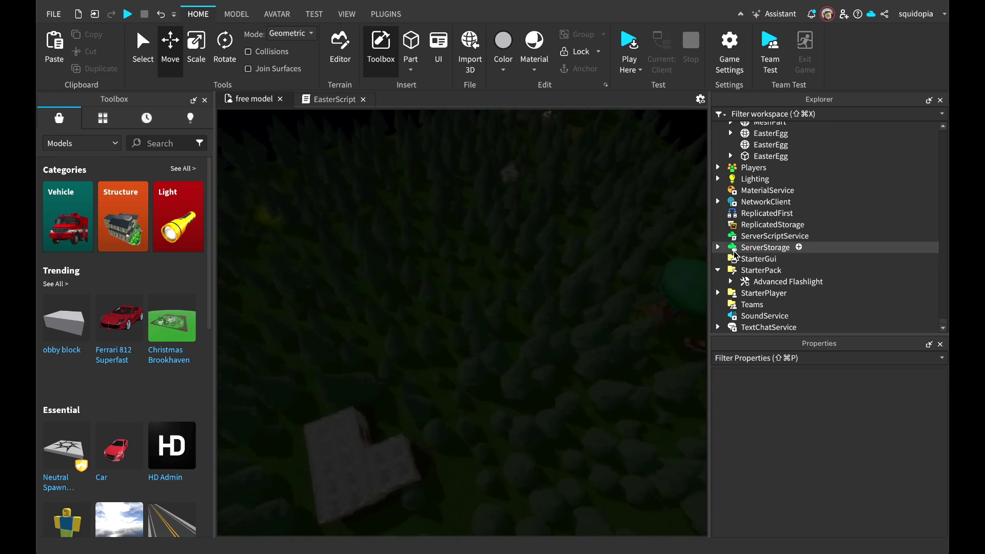
scroll(726, 242, up, 10)
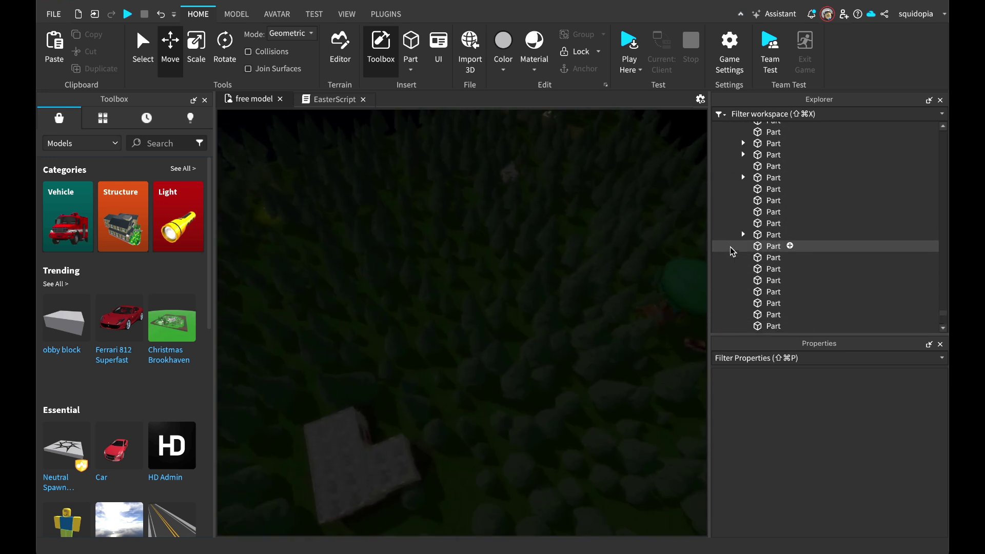
scroll(746, 185, up, 3)
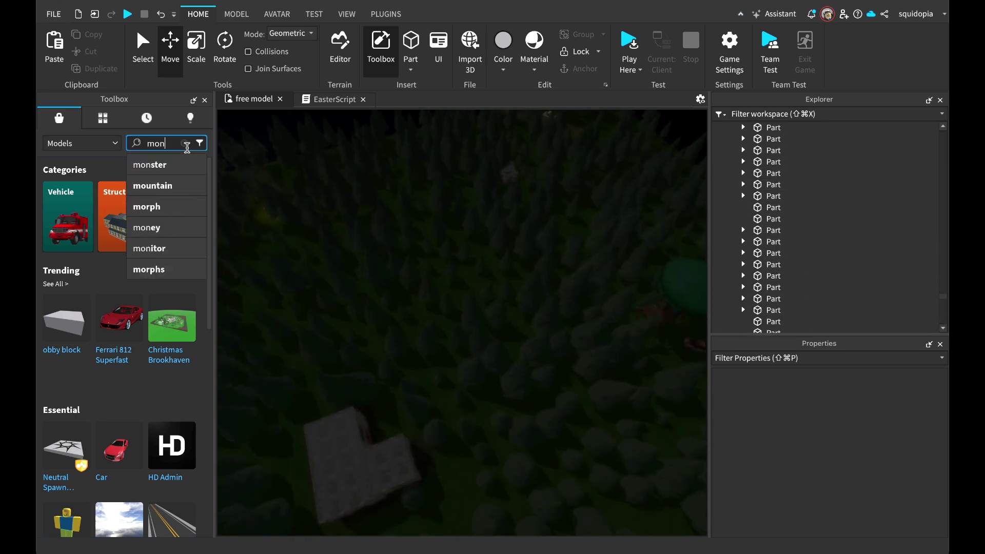
Search the model library for "monster" and browse the results
text(monster)
key(Return)
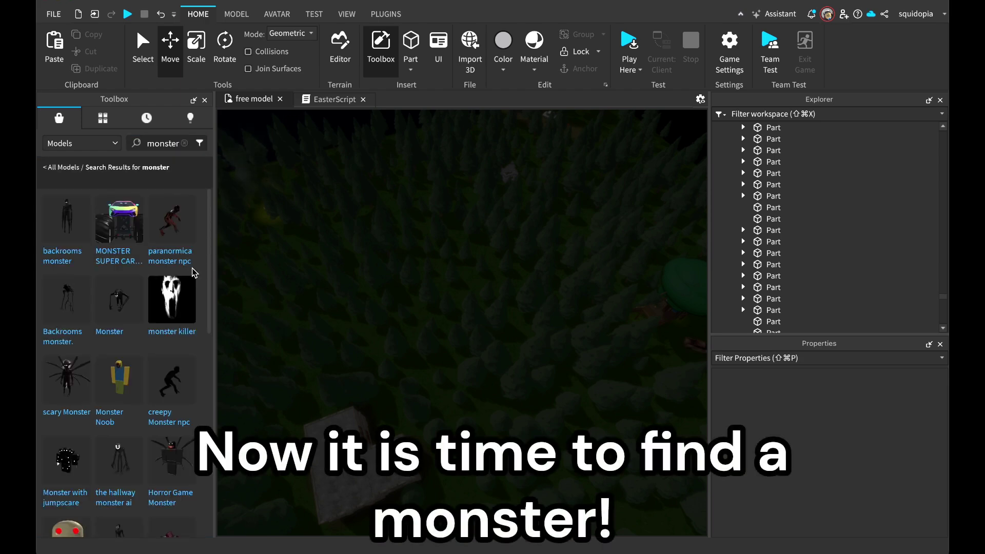
scroll(176, 330, down, 5)
scroll(178, 272, up, 4)
scroll(171, 444, down, 2)
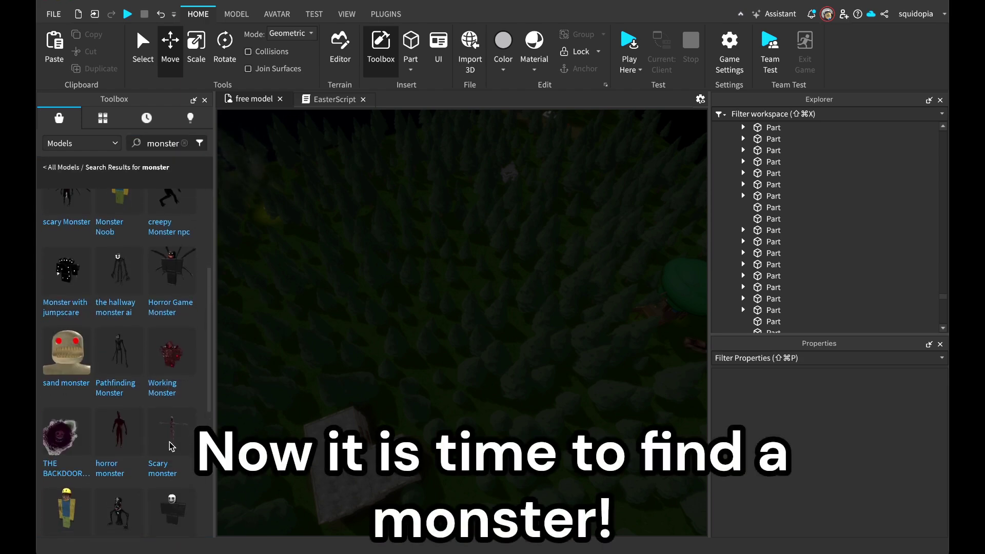
Insert the Working Monster model, accepting its scripts, and move it to another spot on the forest ground
click(171, 376)
click(632, 273)
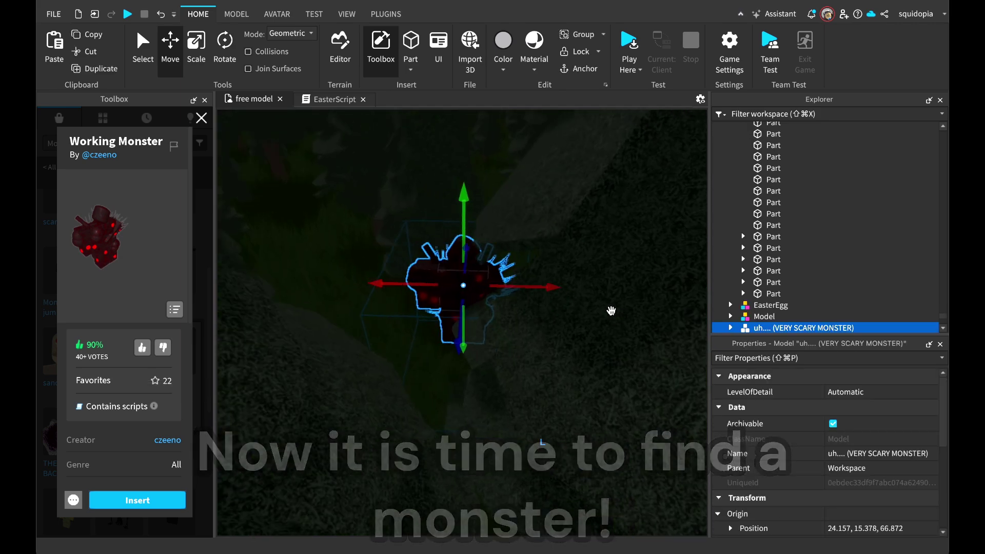
scroll(443, 298, up, 2)
drag(444, 298, 302, 356)
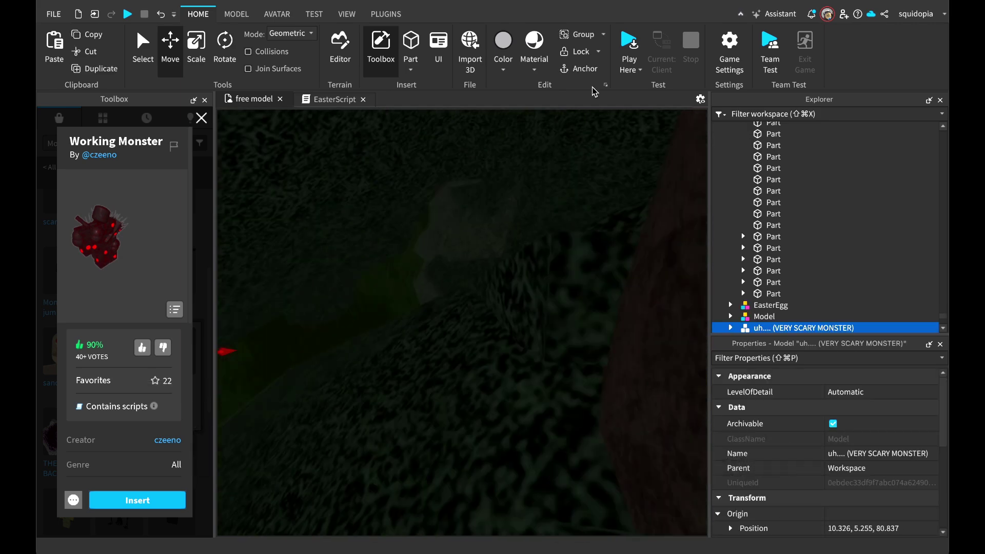
Play-test the game with the Working Monster, send "..." in the chat and end the test
click(629, 46)
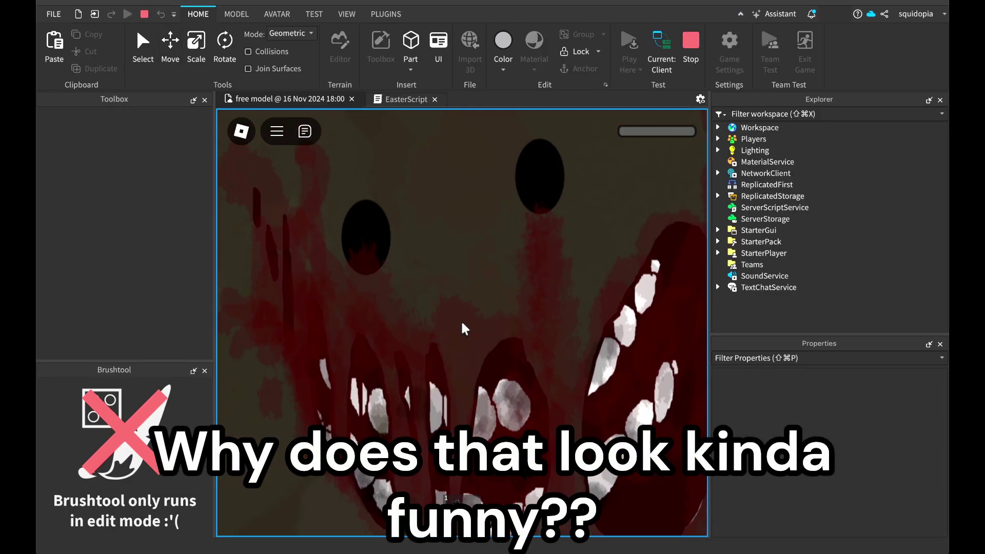
key(slash)
text(...)
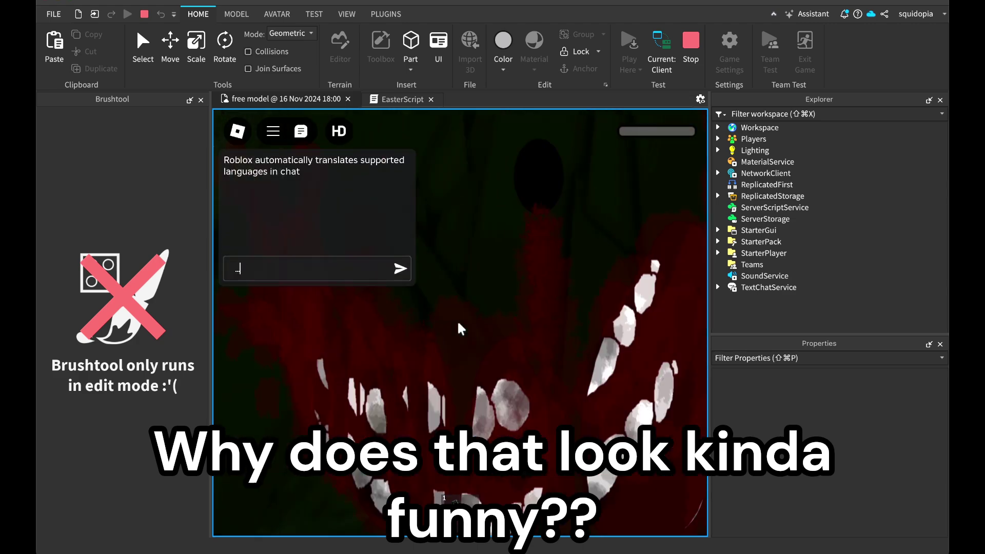
key(Return)
key(Escape)
click(690, 43)
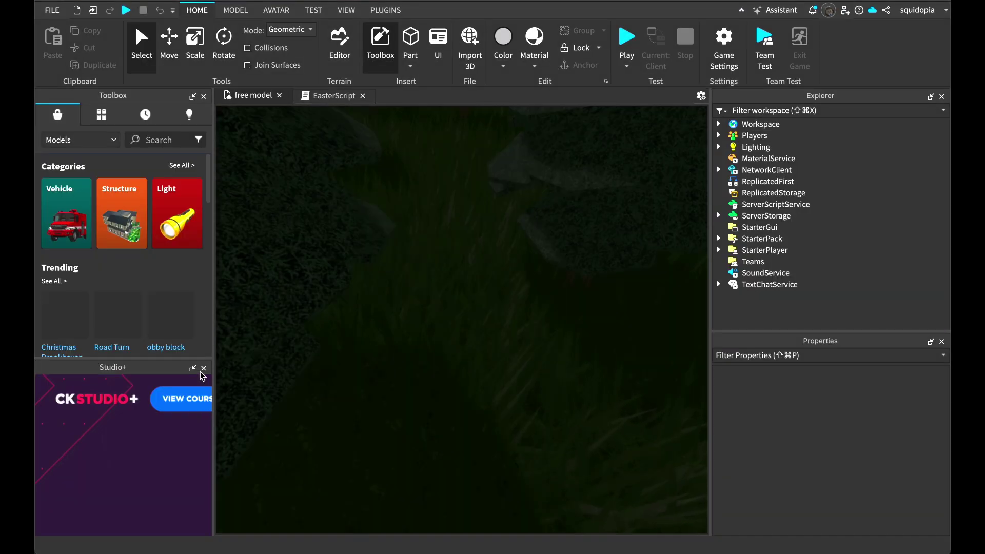
Close the Studio+ panel and look over the forest from above
click(203, 369)
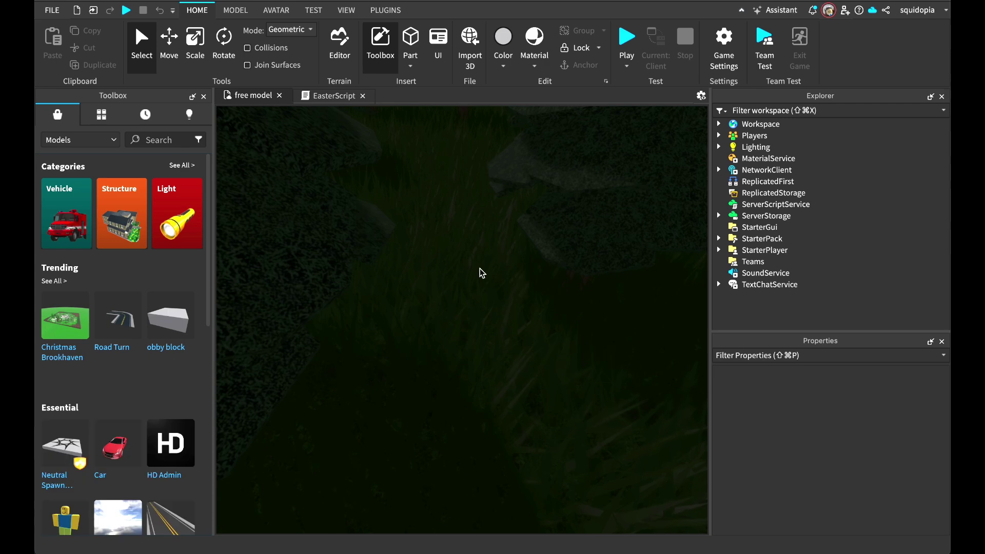
click(396, 335)
scroll(396, 335, down, 8)
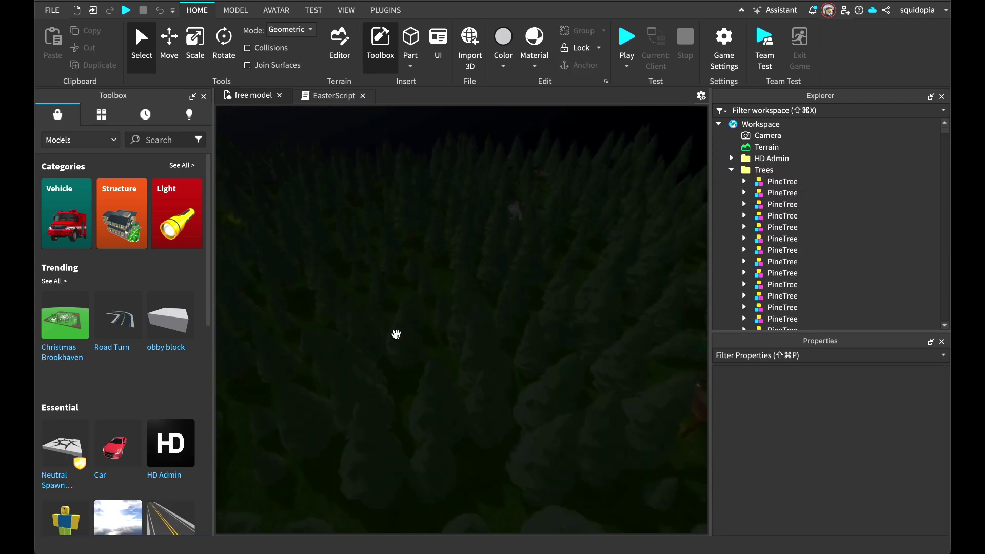
right_drag(396, 334, 395, 334)
middle_drag(396, 334, 416, 350)
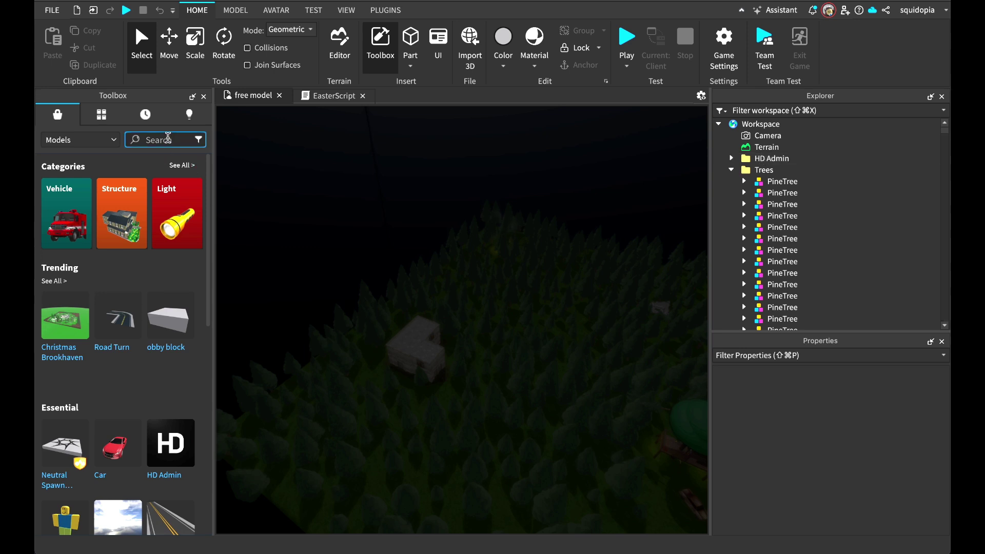
Search the model library for "monster" again to find a different monster model
click(167, 132)
text(mon)
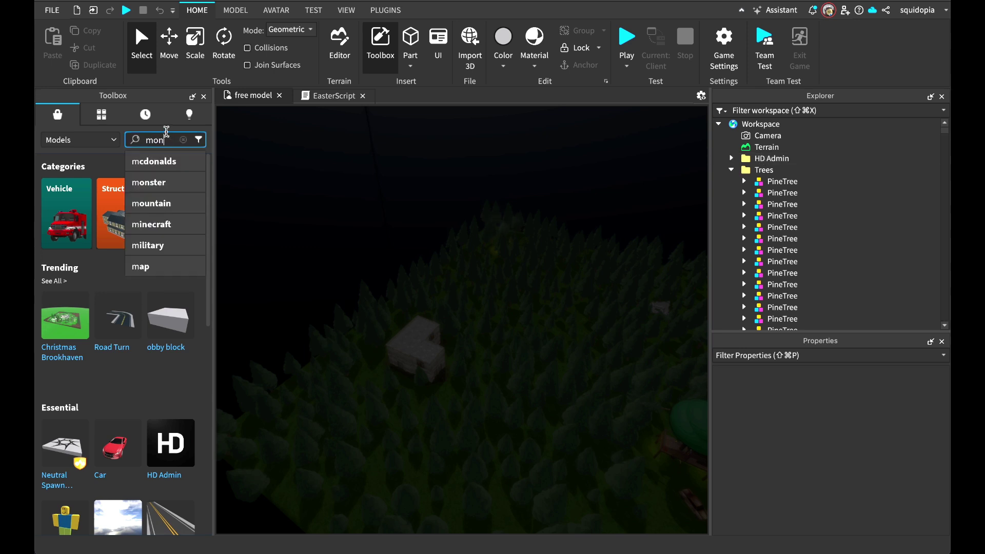
text(ster)
key(Return)
scroll(517, 324, up, 5)
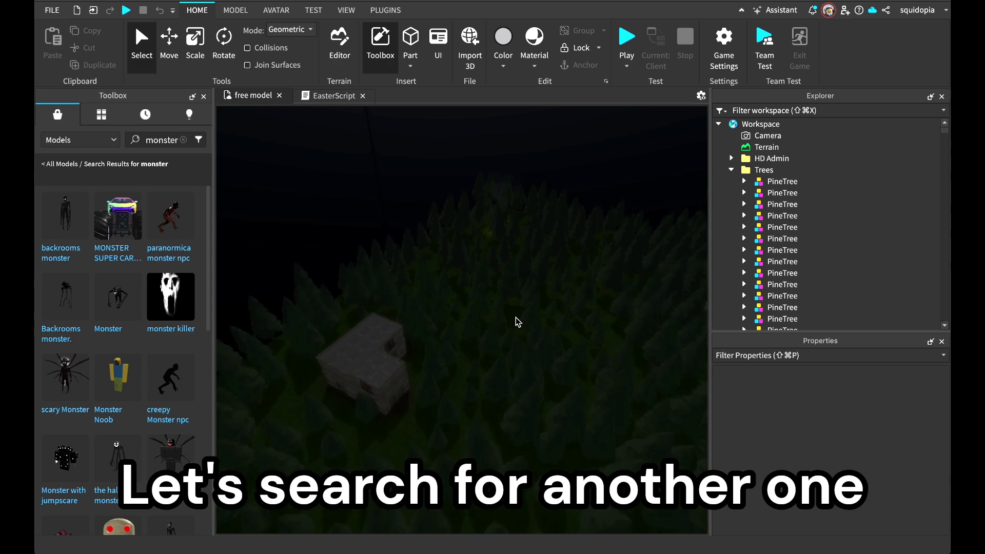
scroll(376, 296, up, 3)
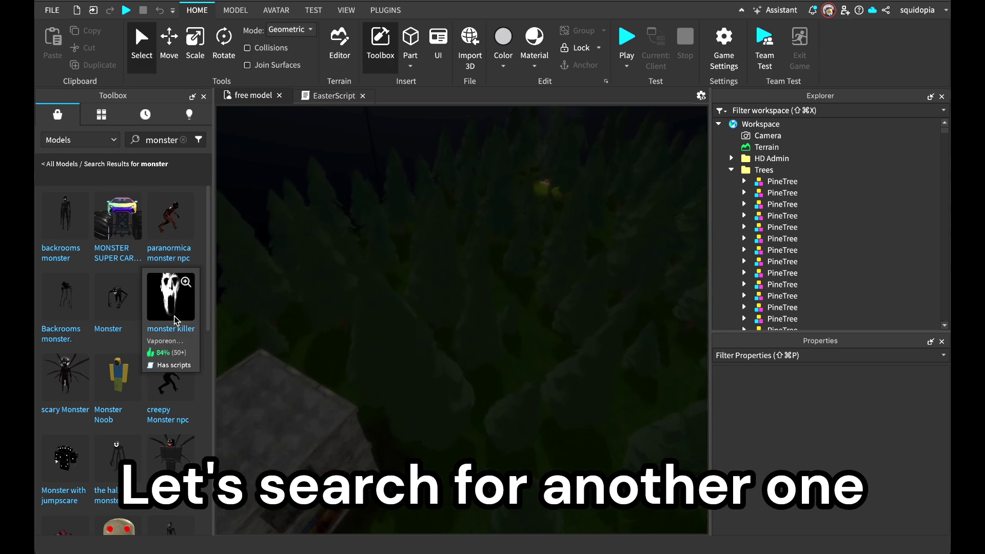
Insert the monster killer model, accepting its scripts, and delete it from the Workspace
key(a)
click(174, 316)
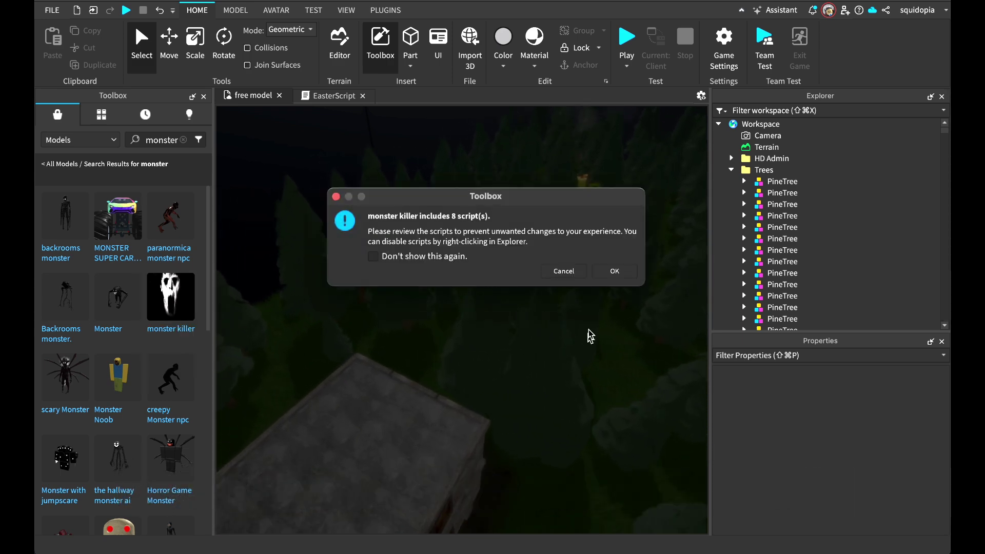
click(614, 270)
scroll(613, 272, down, 5)
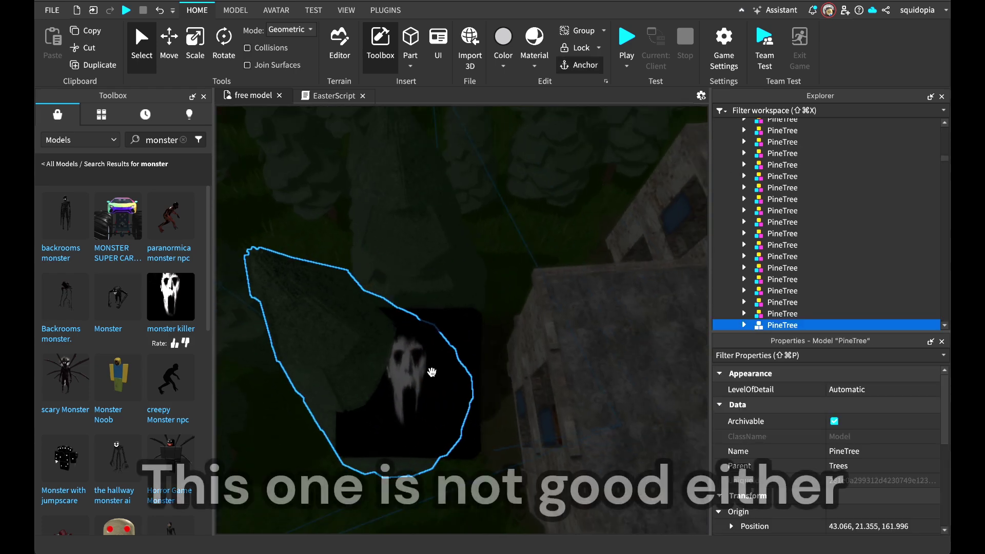
click(406, 380)
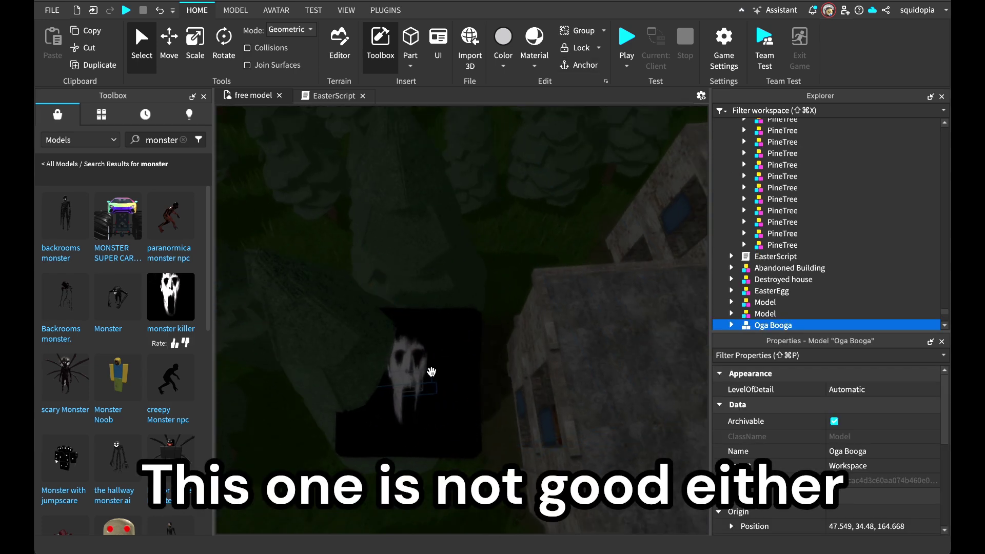
key(BackSpace)
Insert the Pathfinding Monster NPC model from further down the results and expand the contents of its MonsterAi folder
key(a)
scroll(95, 275, down, 4)
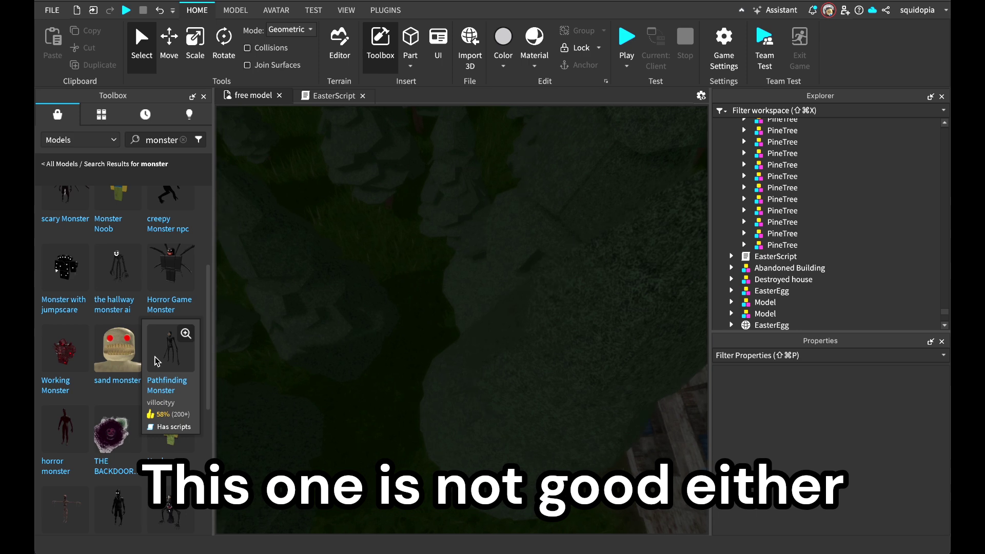
scroll(95, 359, down, 3)
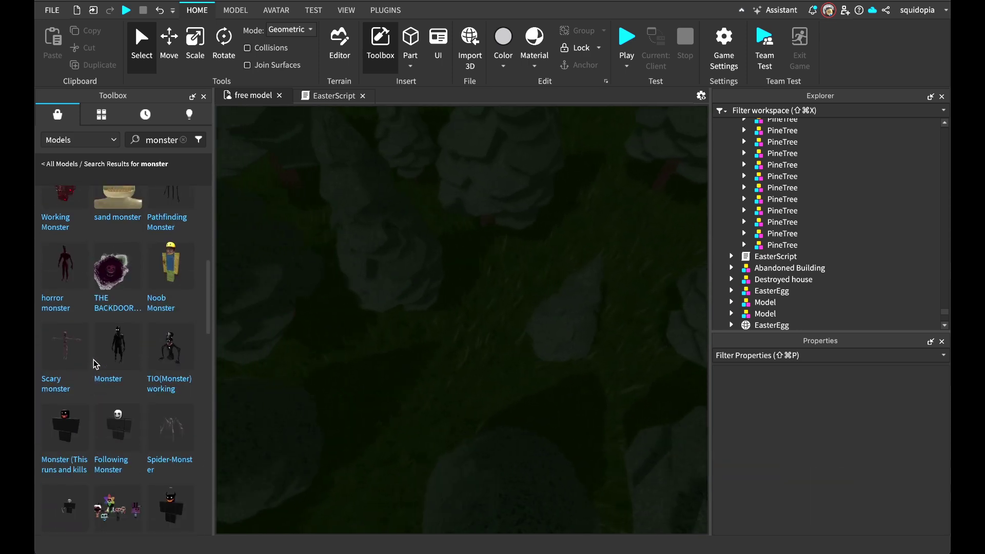
scroll(95, 364, up, 1)
scroll(133, 340, down, 2)
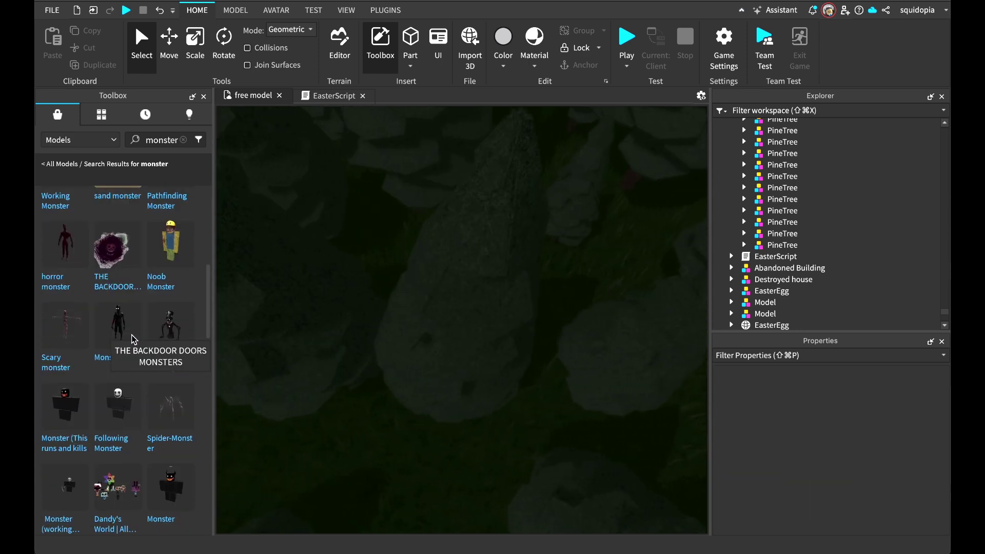
scroll(133, 340, down, 2)
scroll(100, 464, down, 5)
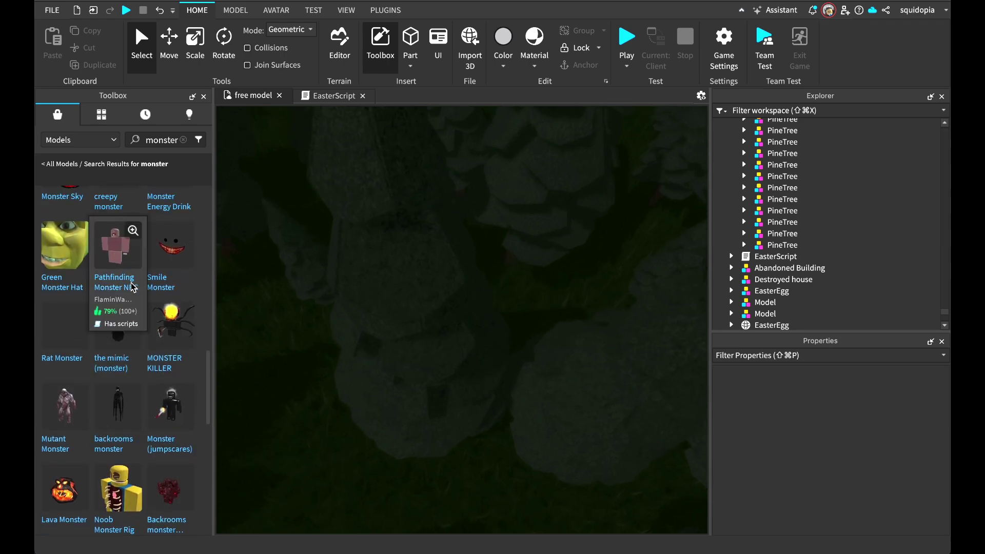
click(132, 287)
click(614, 272)
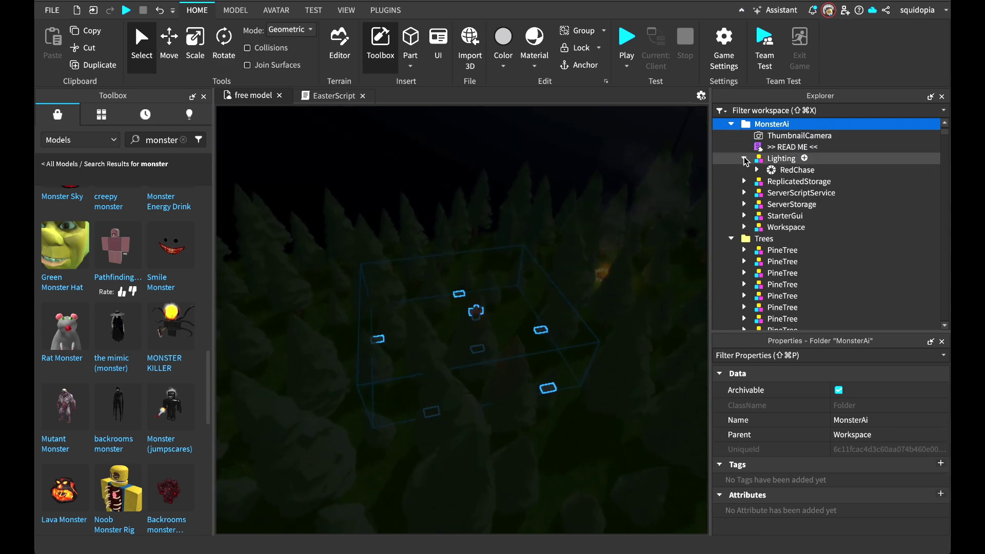
click(744, 169)
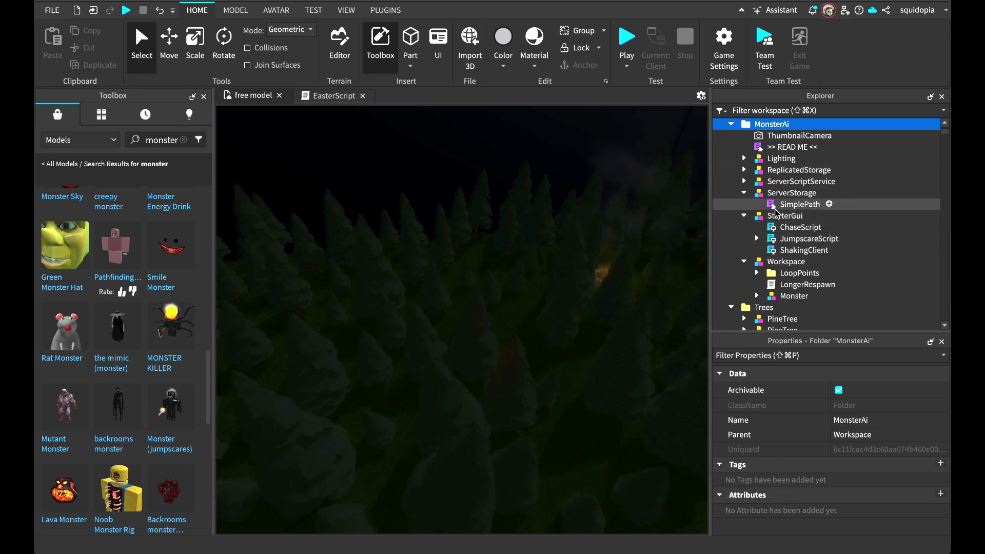
Browse the remaining monster search results for a suitable model and examine the campfire area
scroll(204, 391, down, 5)
scroll(533, 298, up, 10)
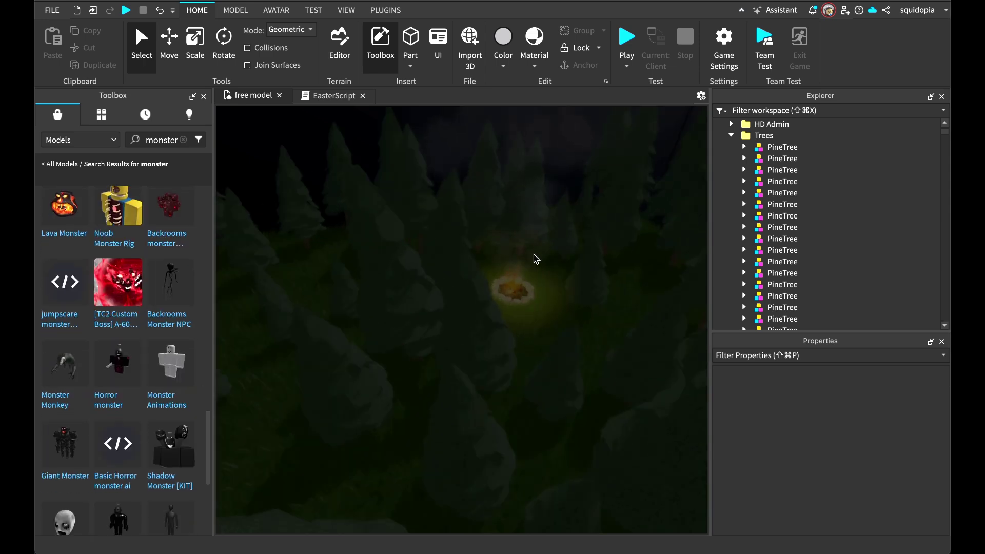
scroll(508, 352, up, 10)
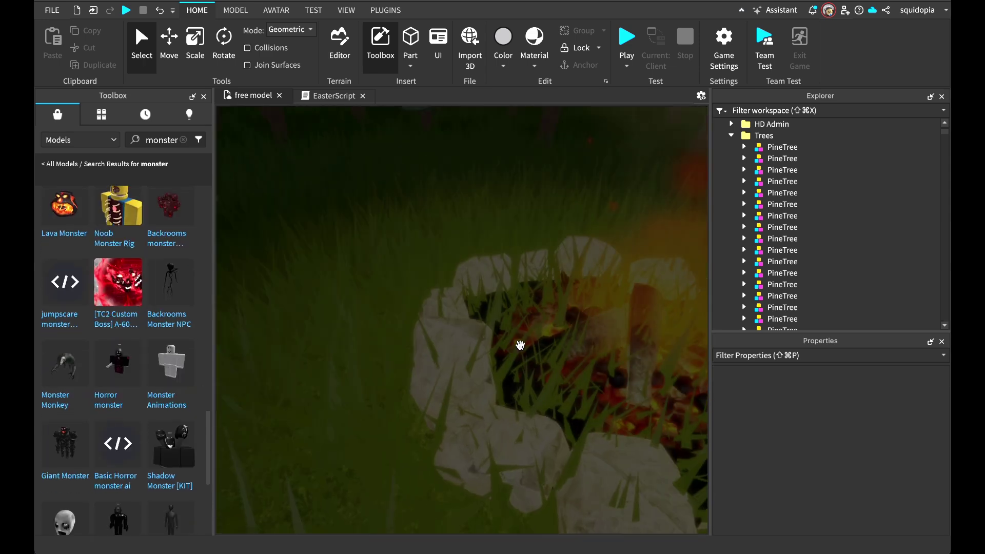
scroll(211, 482, down, 5)
scroll(203, 474, down, 15)
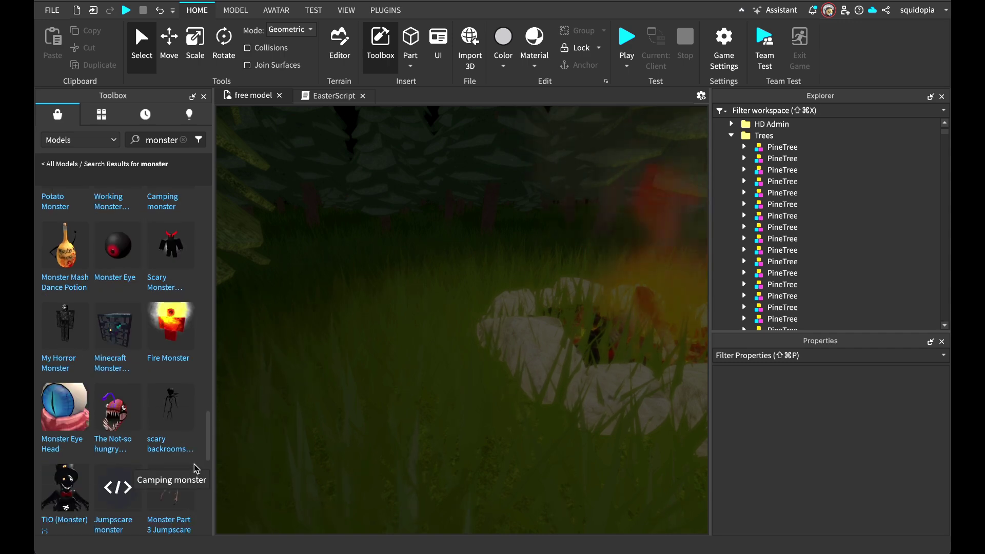
scroll(197, 469, down, 15)
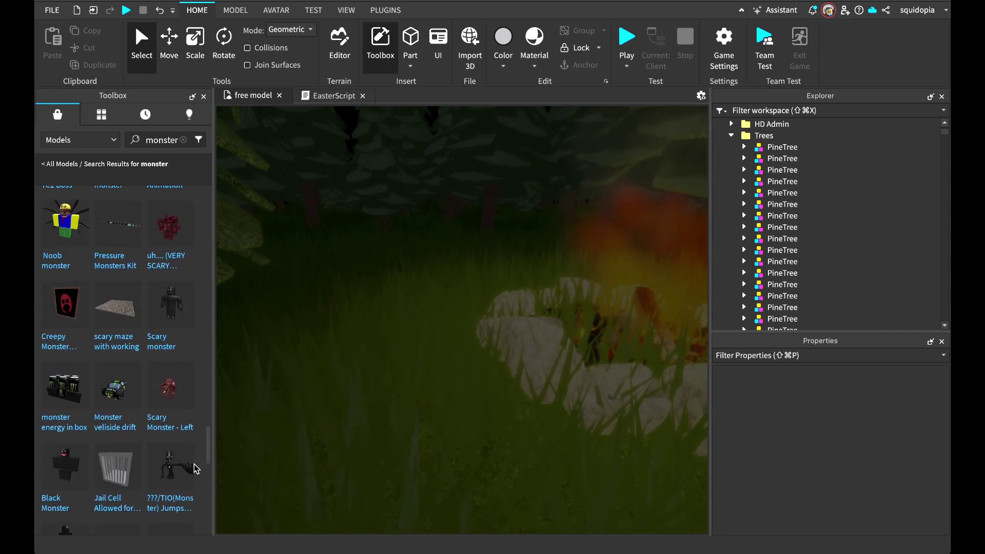
scroll(199, 385, down, 5)
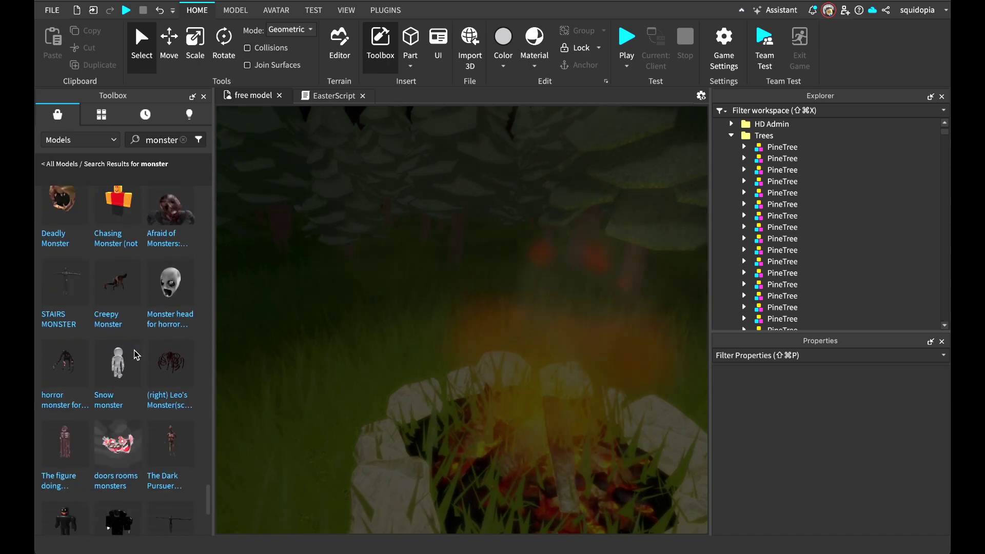
scroll(123, 370, down, 8)
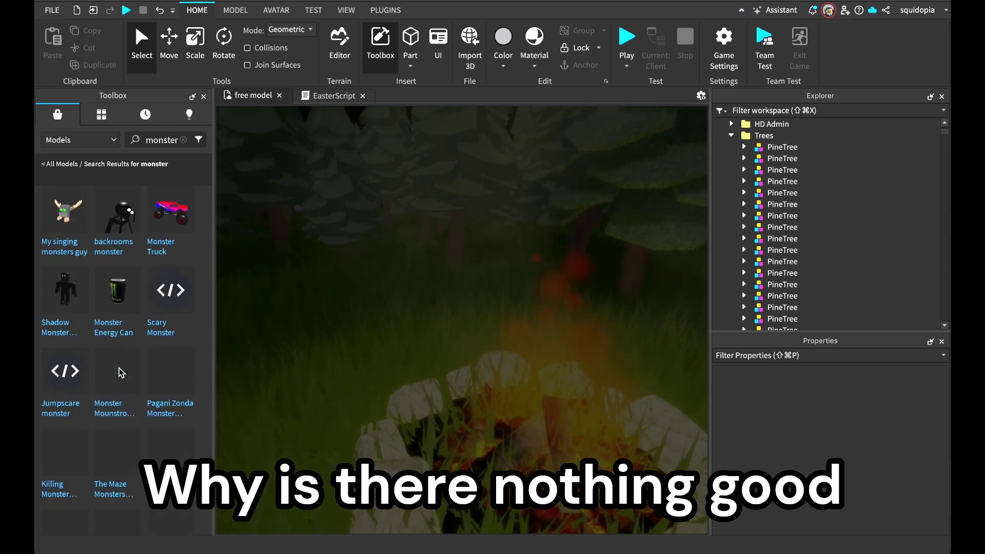
scroll(121, 373, down, 4)
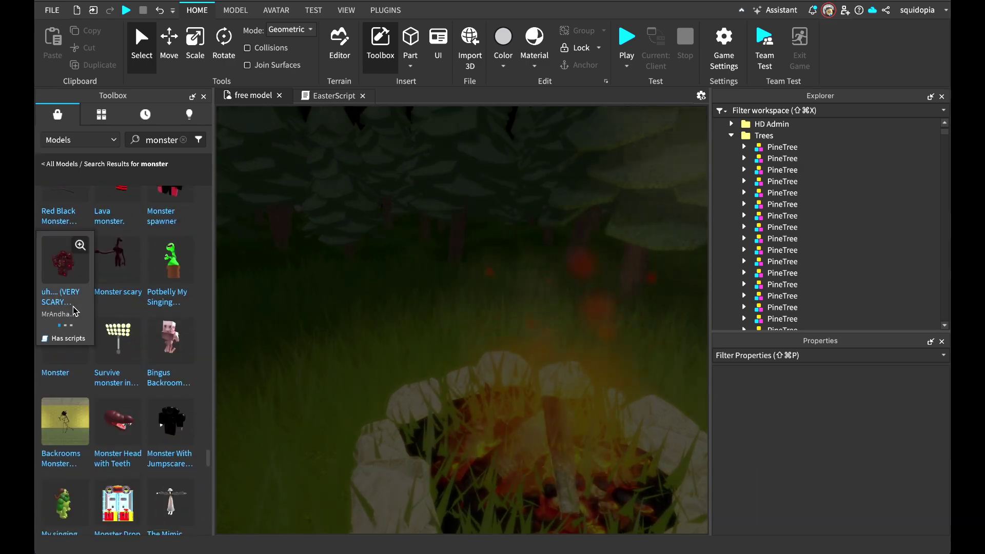
scroll(103, 250, up, 15)
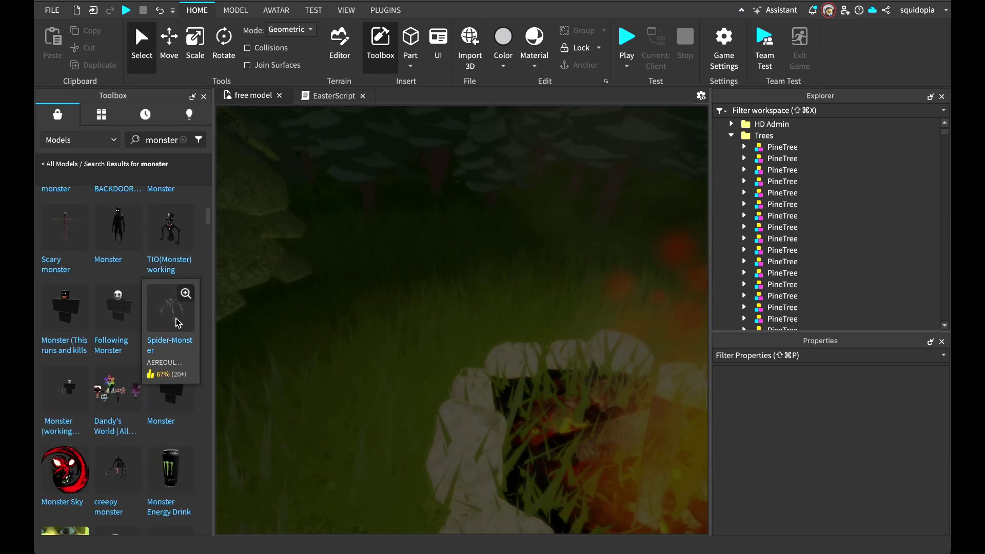
Insert the Spider-Monster model beside the campfire and play-test it with the flashlight
click(176, 321)
key(f)
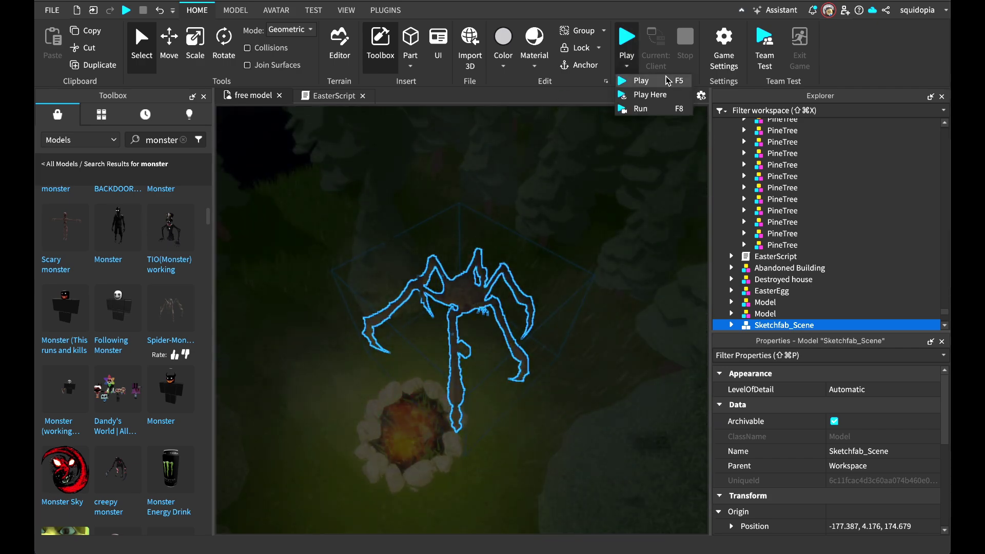
click(668, 80)
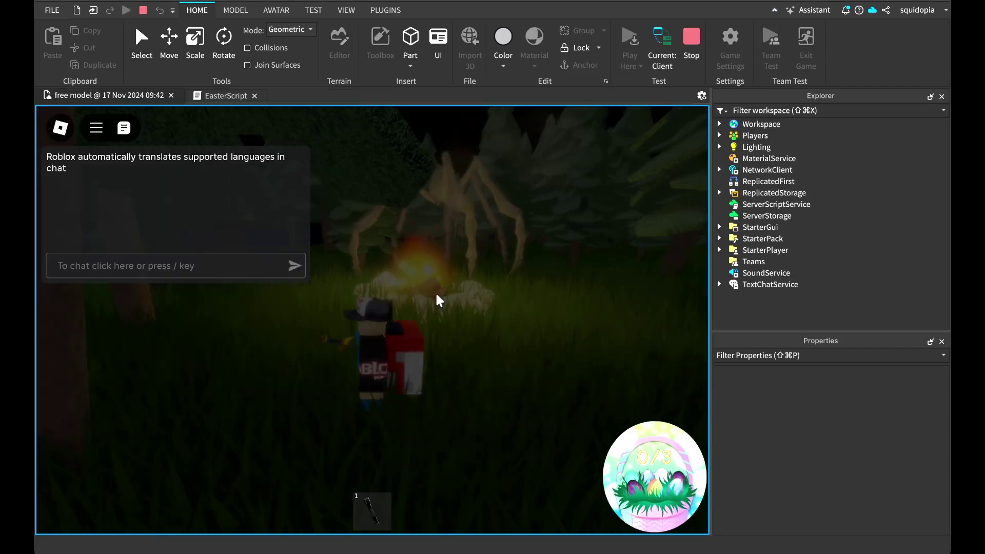
key(1)
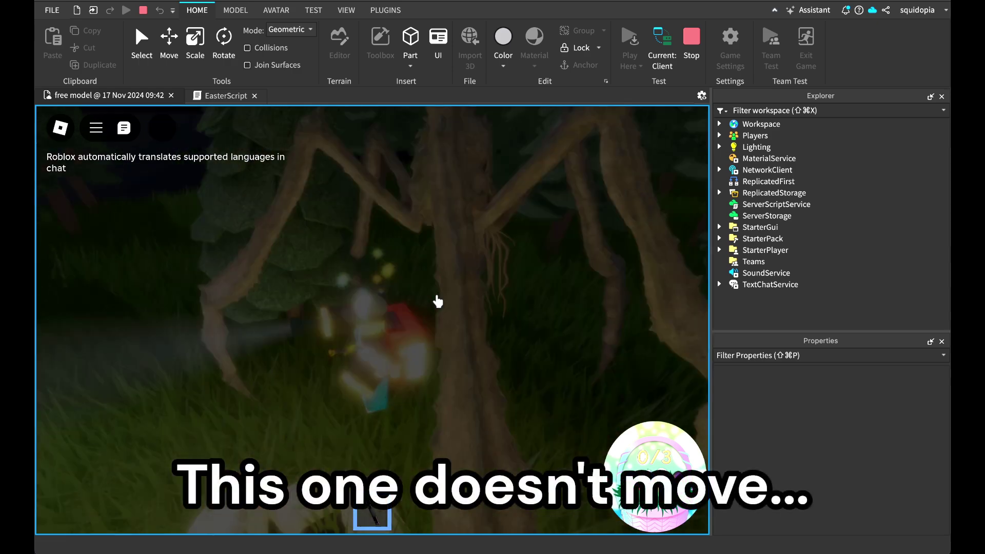
key(1)
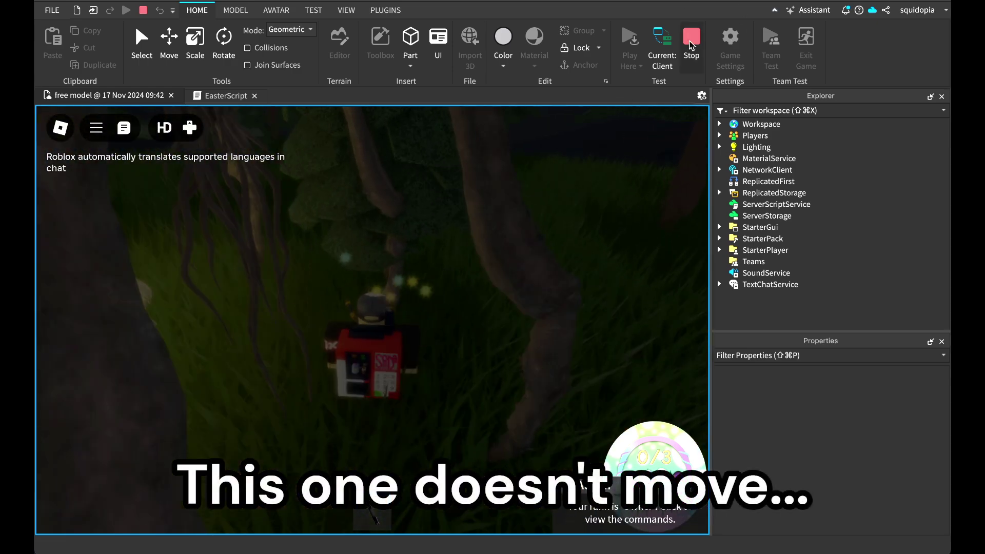
click(691, 41)
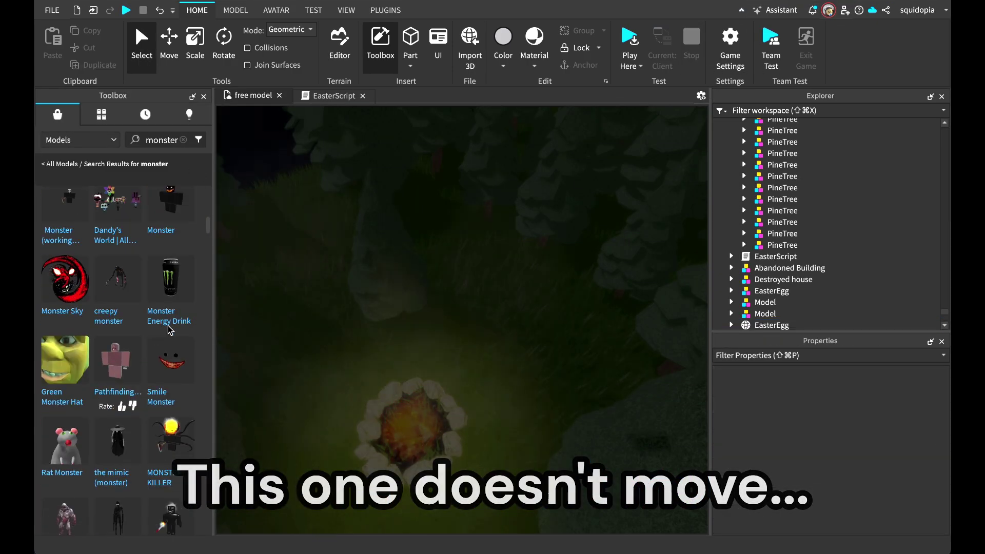
Insert the Mutant Monster model from further down the monster results, inspect it up close and delete it
scroll(175, 326, down, 4)
click(55, 338)
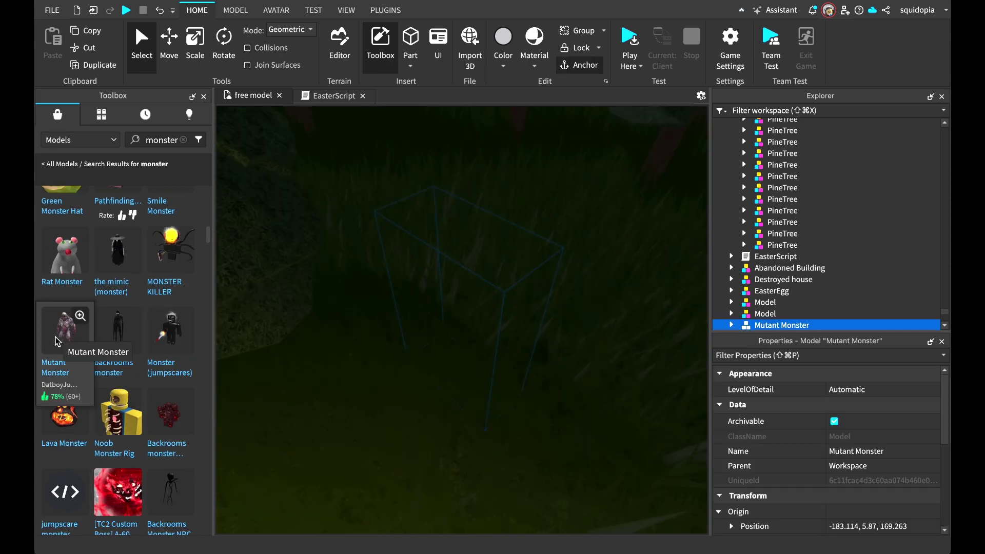
key(f)
key(Delete)
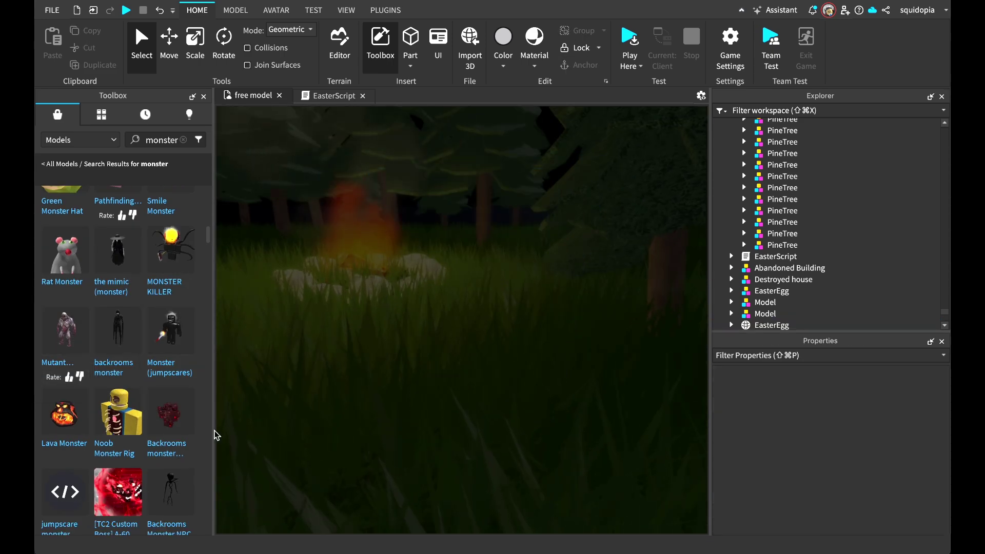
Insert the backrooms monster model near the campfire, accepting its scripts, and play-test it
scroll(136, 291, down, 5)
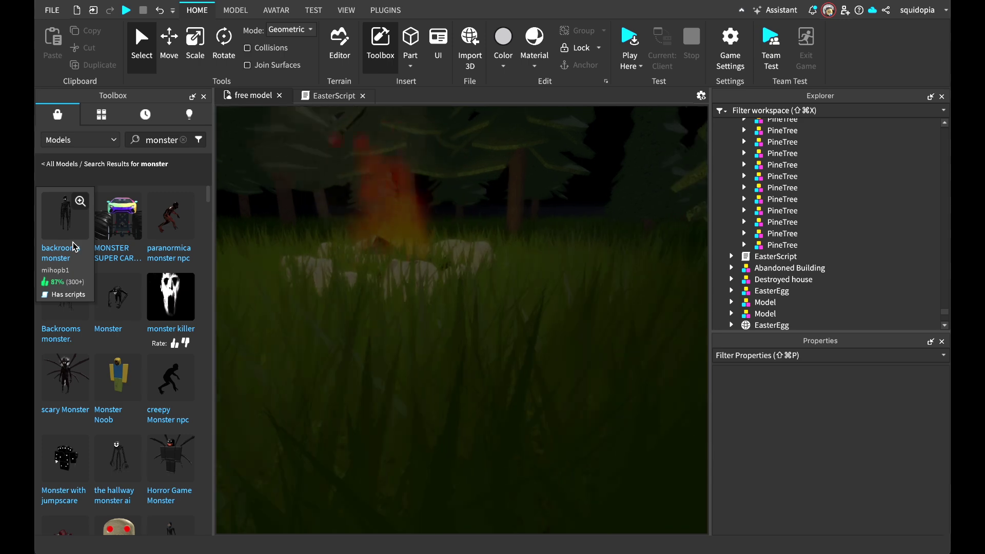
click(66, 226)
click(617, 271)
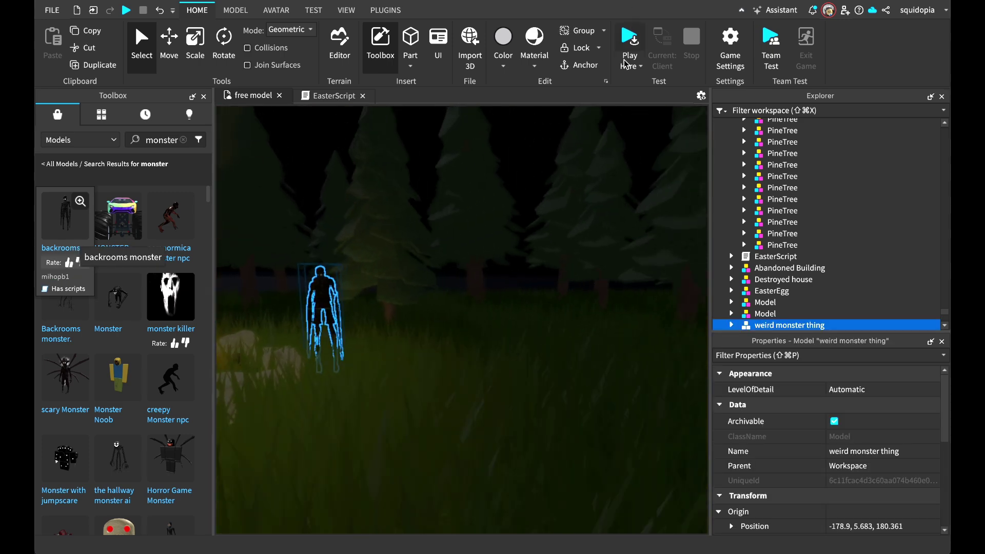
key(F5)
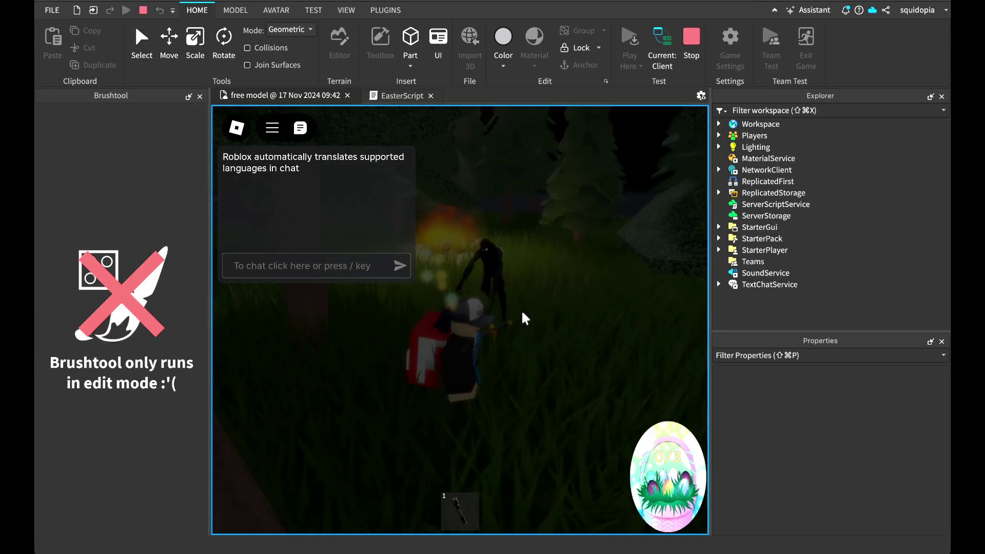
key(shift+F5)
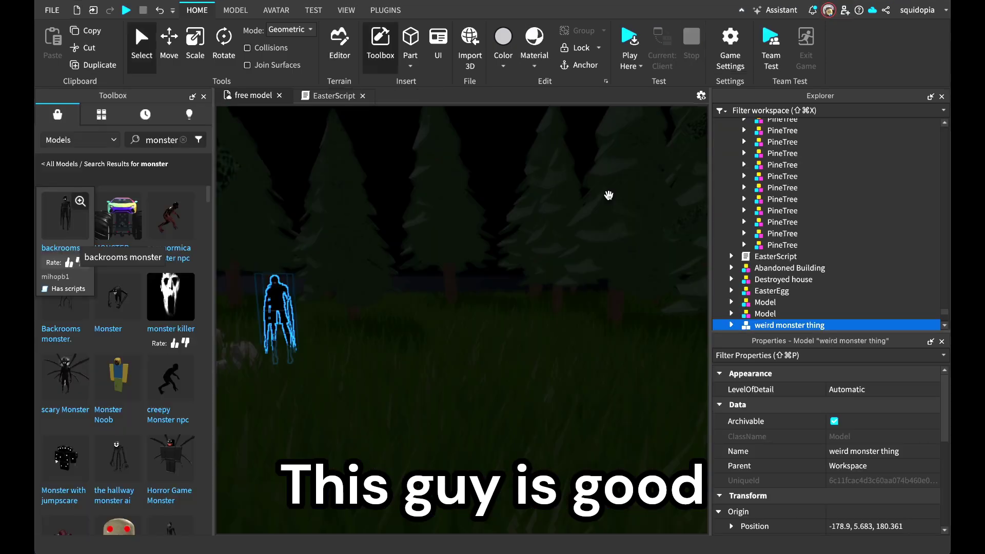
Play-test the dark forest from a spot away from the campfire with the flashlight equipped
click(603, 165)
right_drag(603, 165, 604, 164)
click(604, 165)
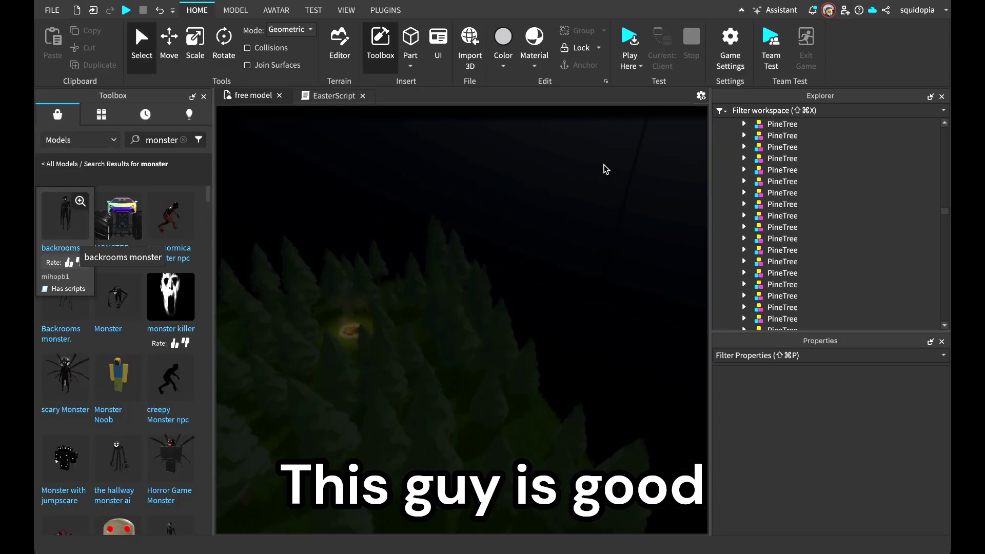
click(632, 52)
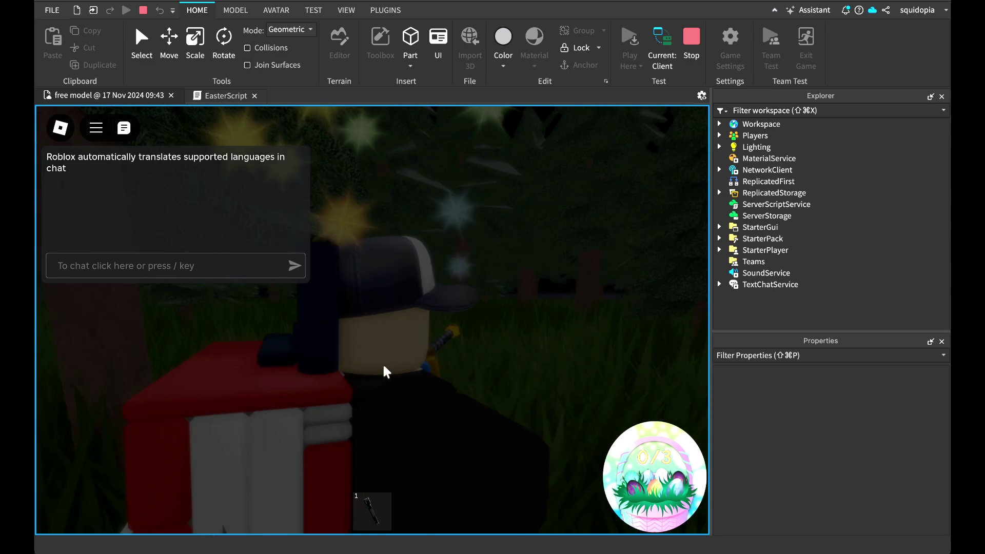
key(1)
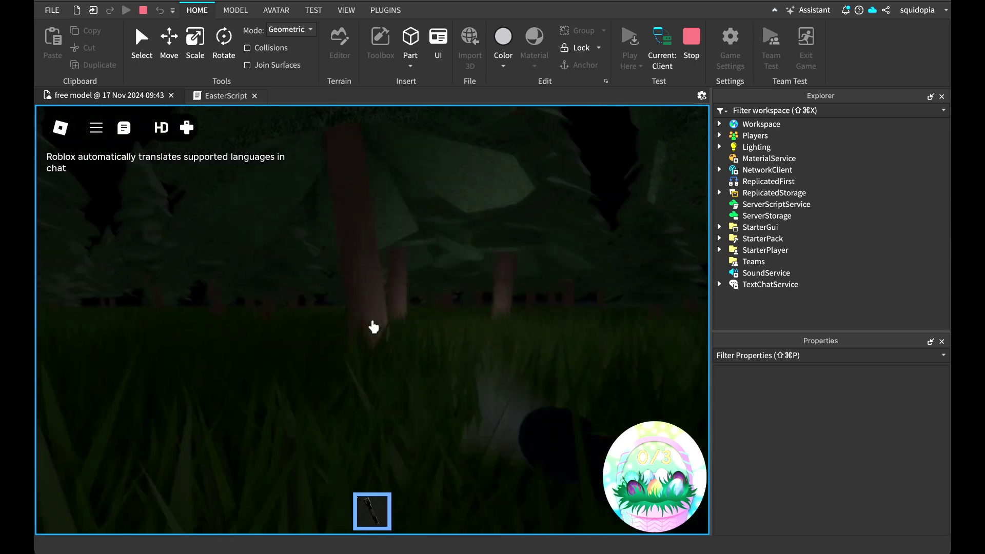
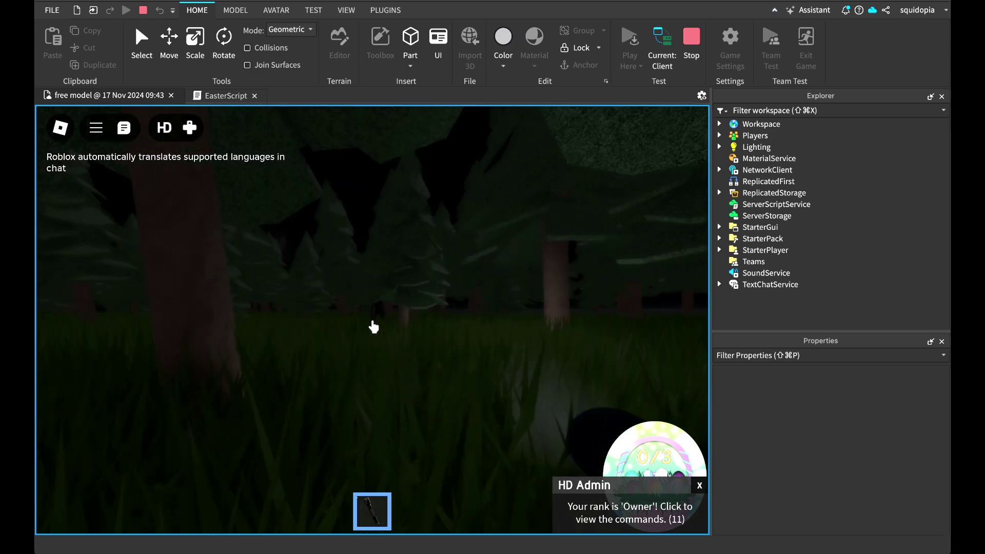
key(Escape)
click(691, 41)
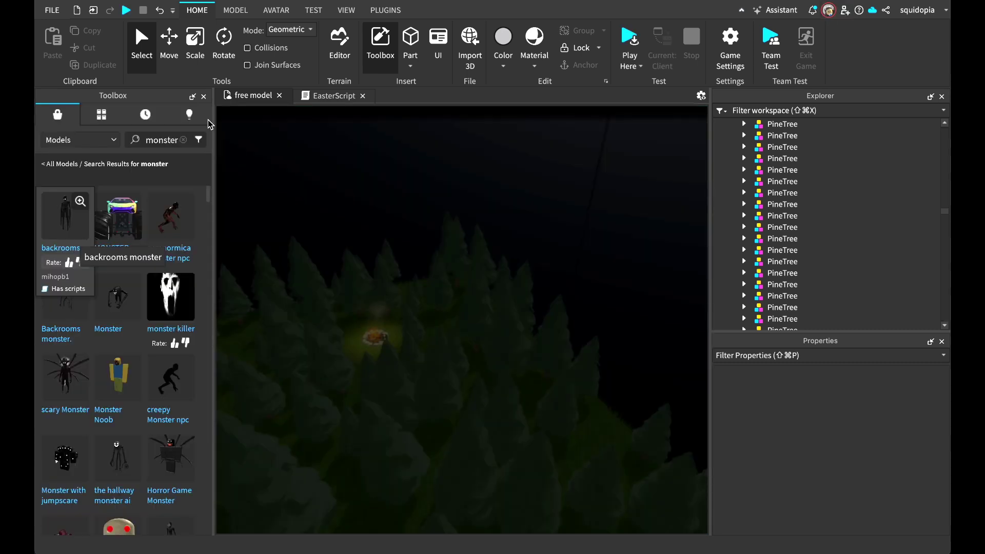
Clear the model search and move EggHuntGui out of EasterScript into StarterGui
click(184, 140)
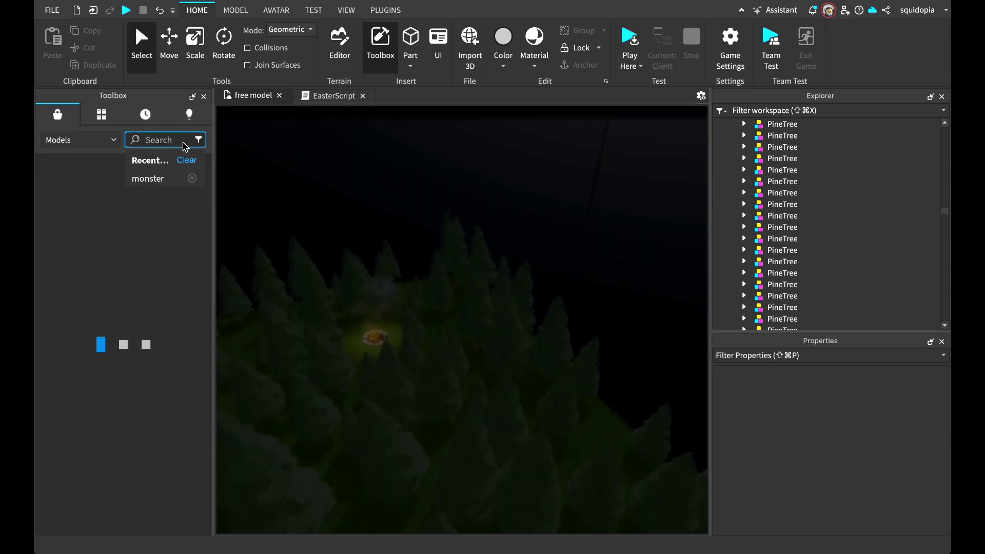
click(744, 216)
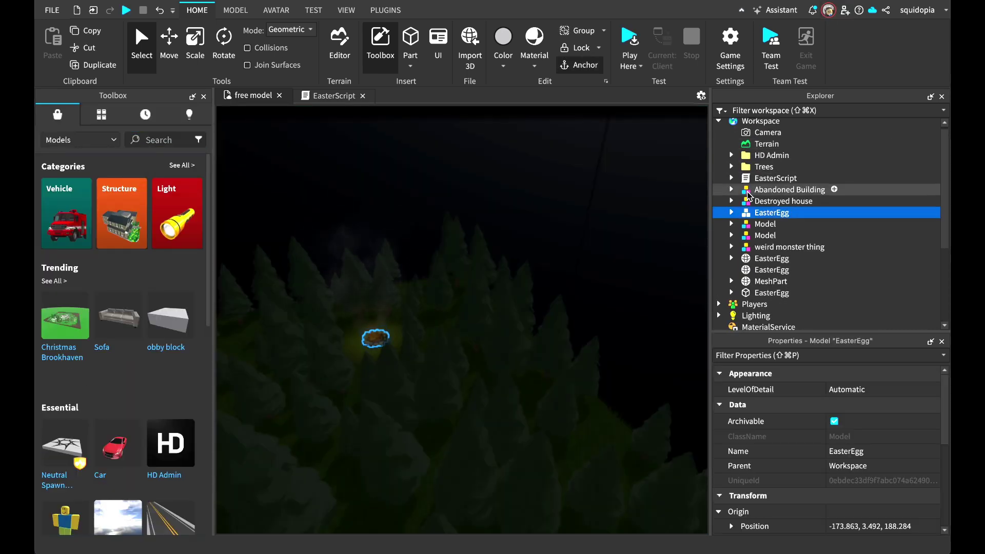
scroll(737, 195, down, 3)
scroll(744, 198, up, 3)
click(732, 170)
scroll(744, 205, down, 1)
scroll(748, 211, down, 1)
click(777, 150)
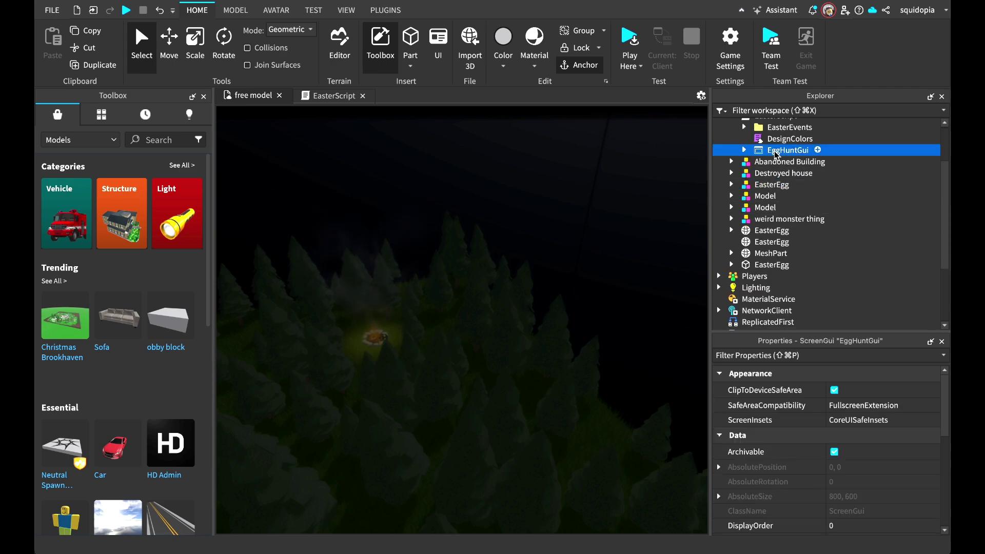
drag(783, 305, 784, 271)
Delete the egg image from EggHuntGui's Frame and restyle the EggAmount counter as large red text at the top centre of the game view
scroll(734, 284, down, 1)
click(760, 269)
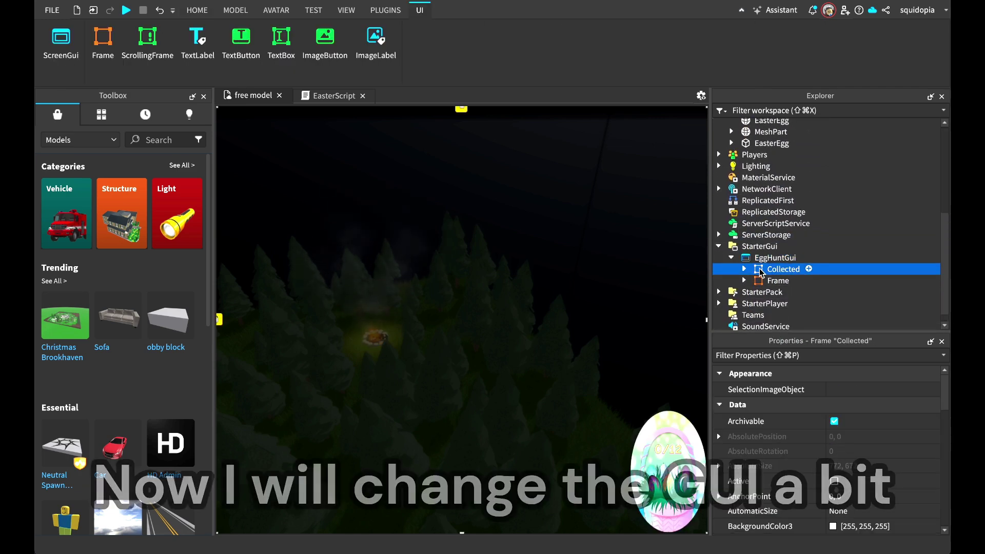
click(761, 281)
click(793, 303)
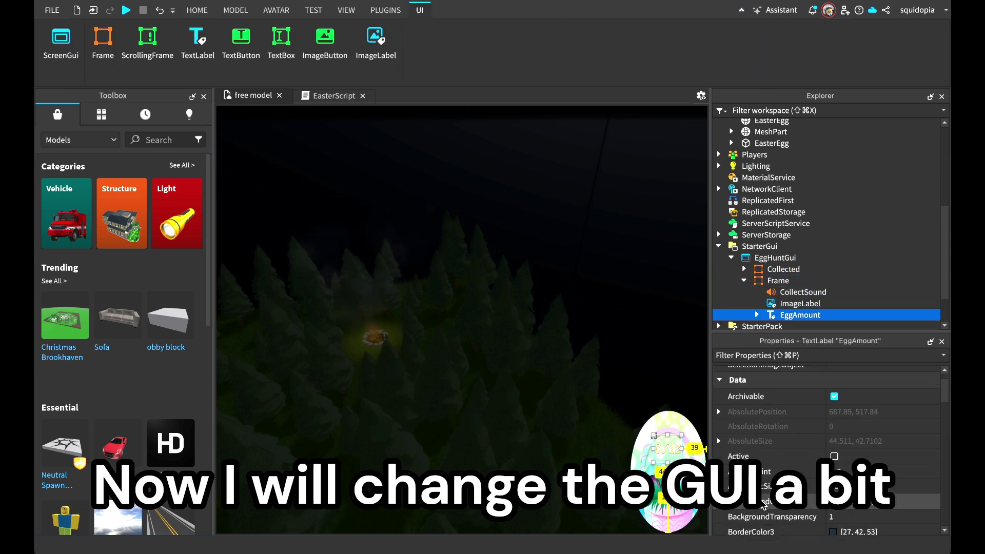
click(814, 487)
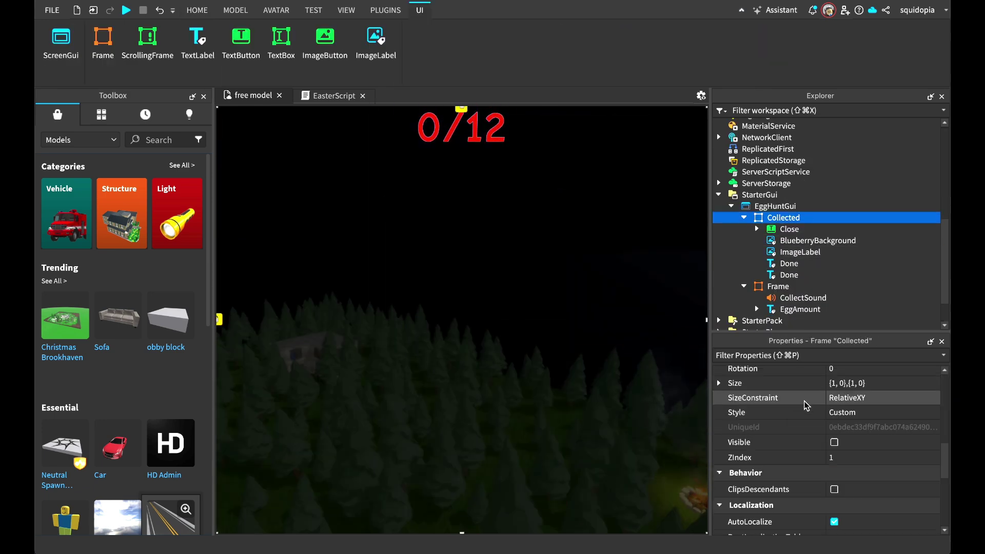
Reduce the Collected frame to one centred orange Done label reading "You Won!" and restyle its font
click(789, 229)
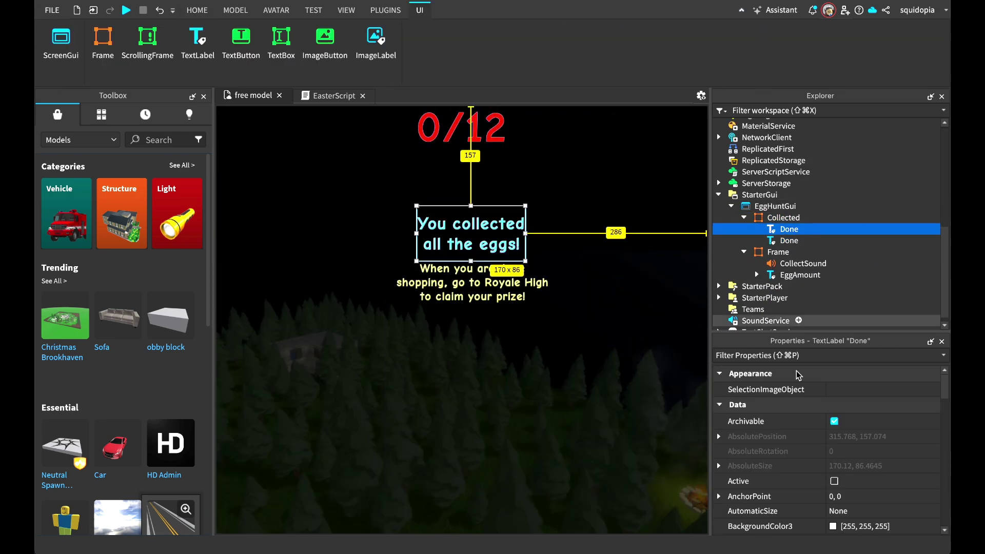
drag(513, 203, 506, 214)
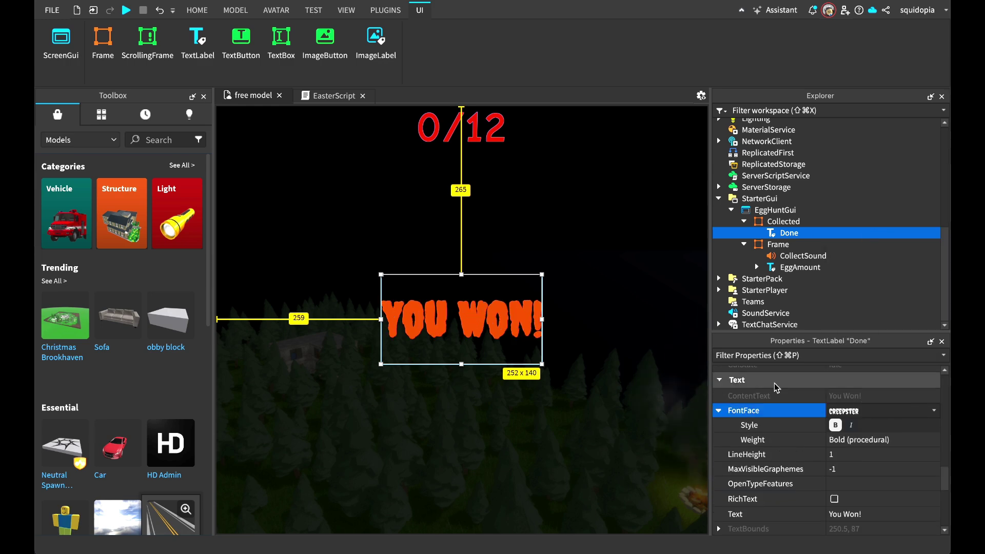
click(873, 267)
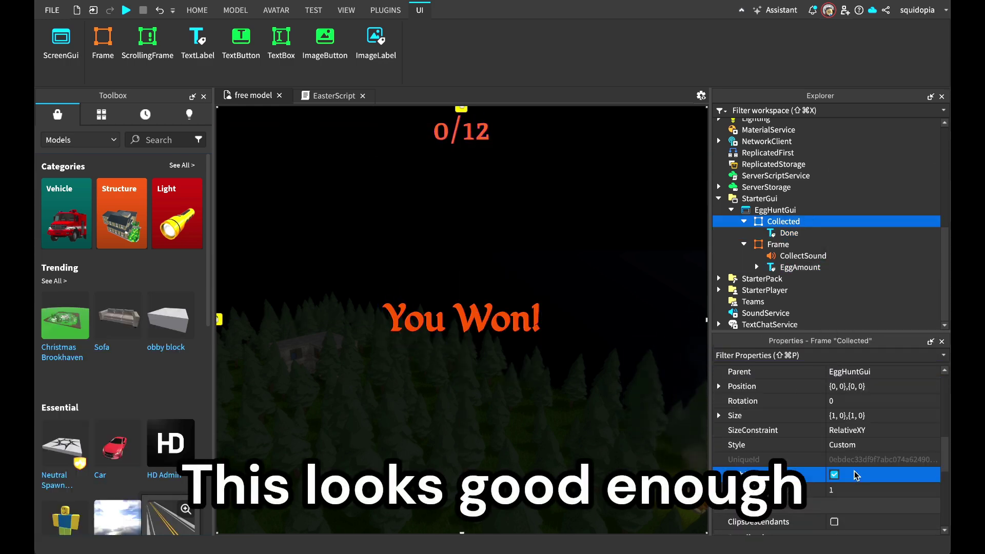
Play-test the egg hunt with the restyled counter and the flashlight equipped
click(630, 46)
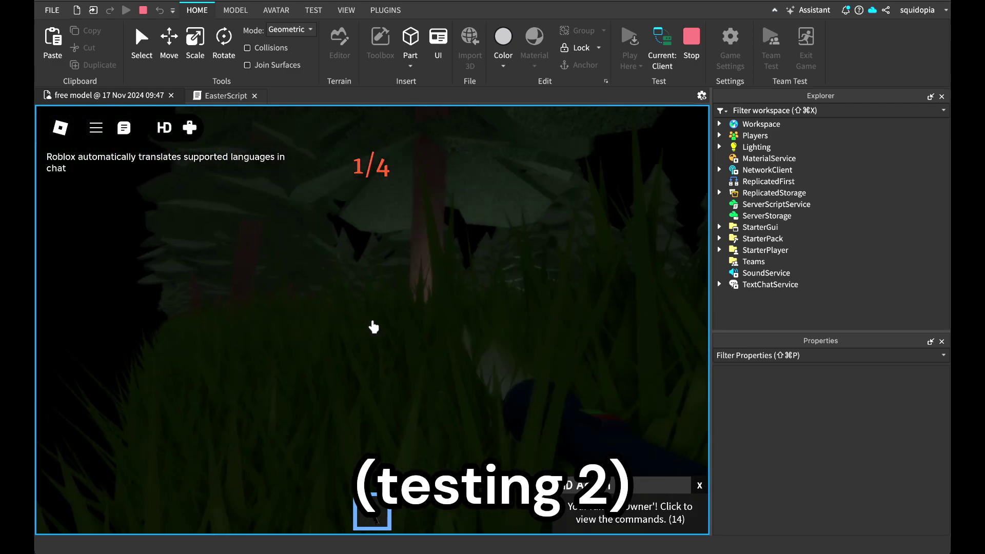
key(Escape)
click(690, 45)
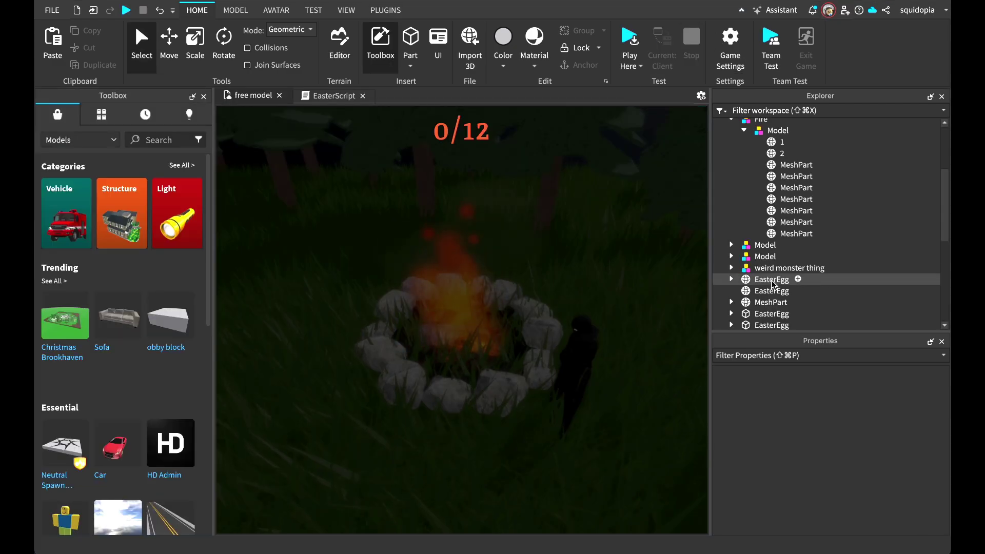
Examine where each EasterEgg object is placed in the map by focusing on them one at a time
click(776, 290)
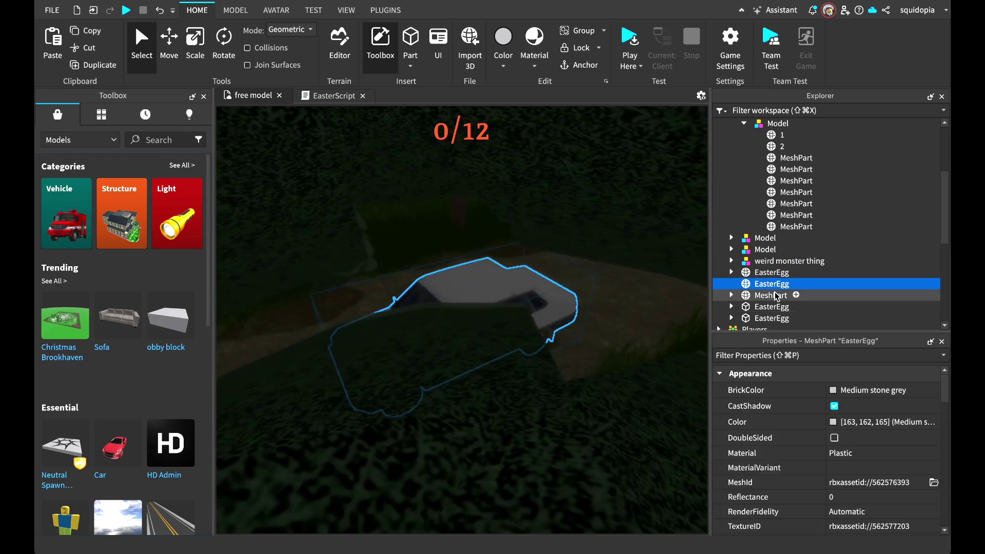
click(782, 308)
click(781, 319)
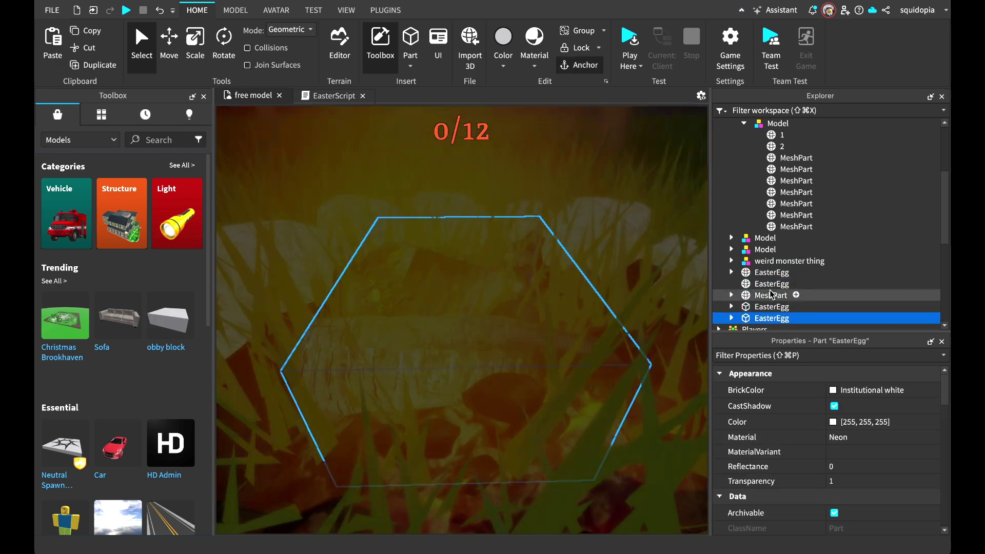
double_click(768, 277)
double_click(769, 285)
double_click(776, 307)
double_click(777, 317)
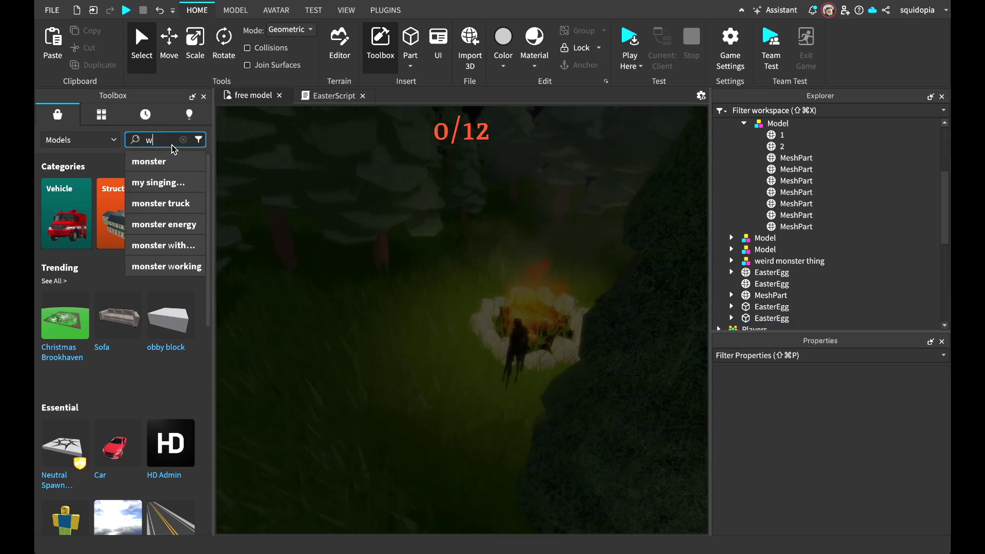
Search the model library for "scary" and insert the Scary Cat model on the abandoned building's roof
click(171, 146)
text(m)
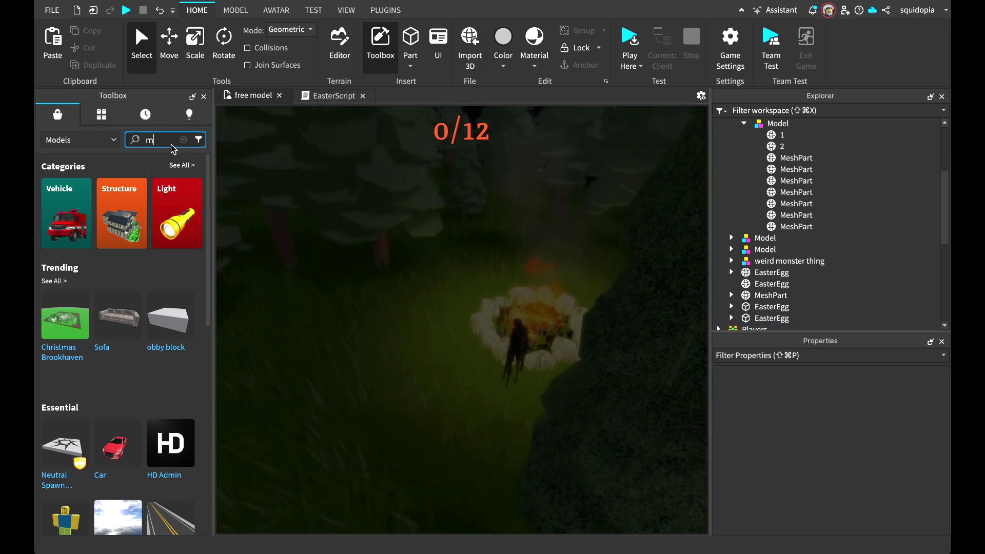
text(usic)
key(Return)
text(y)
key(Return)
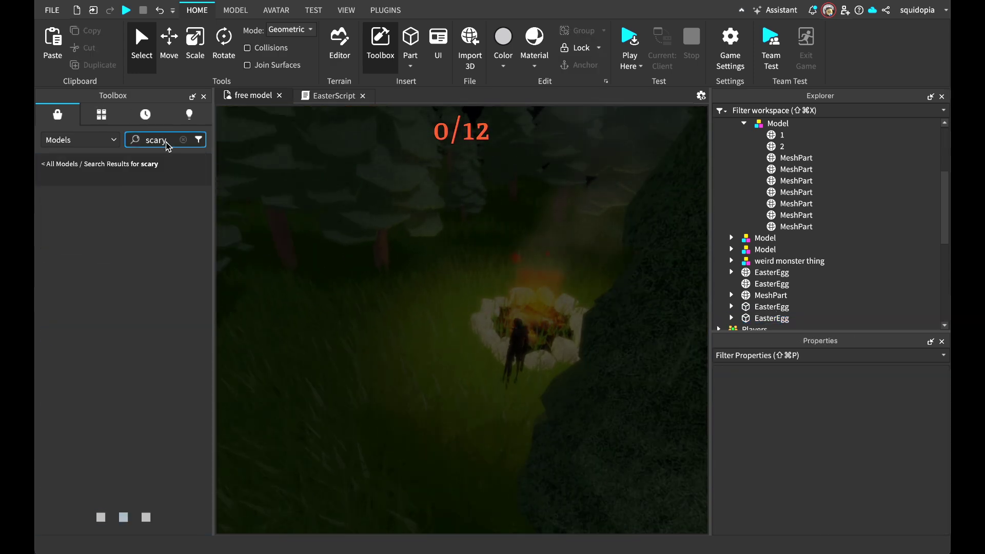
scroll(423, 409, down, 5)
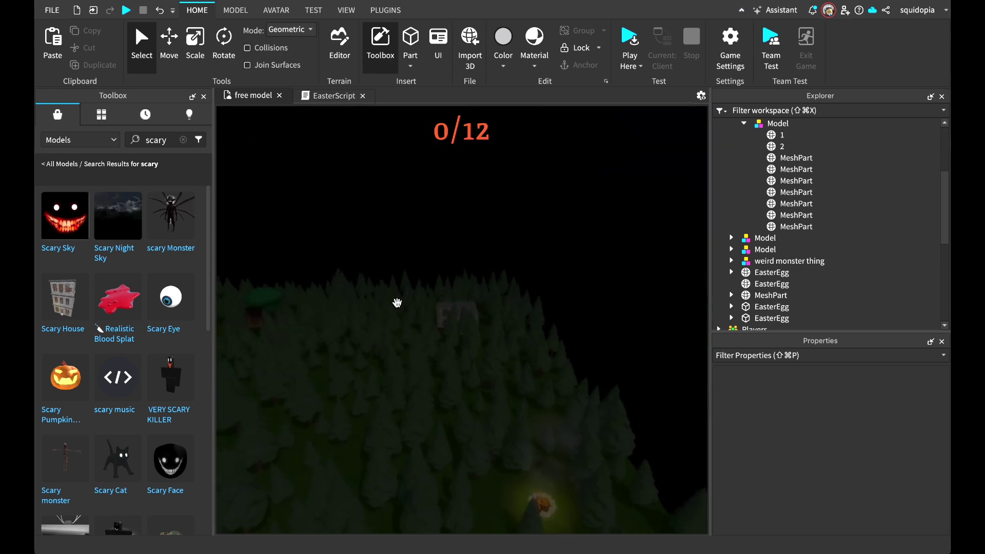
click(113, 469)
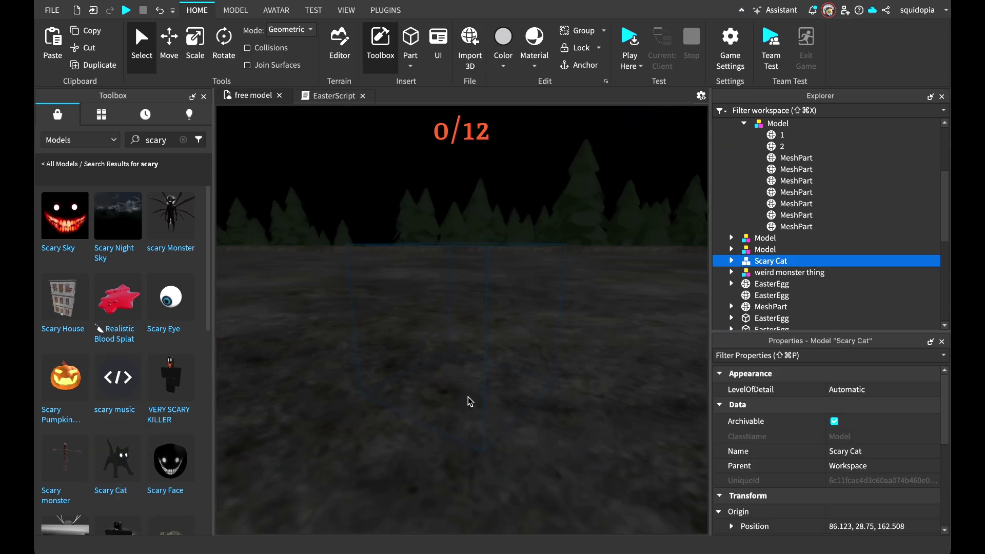
right_drag(535, 328, 556, 330)
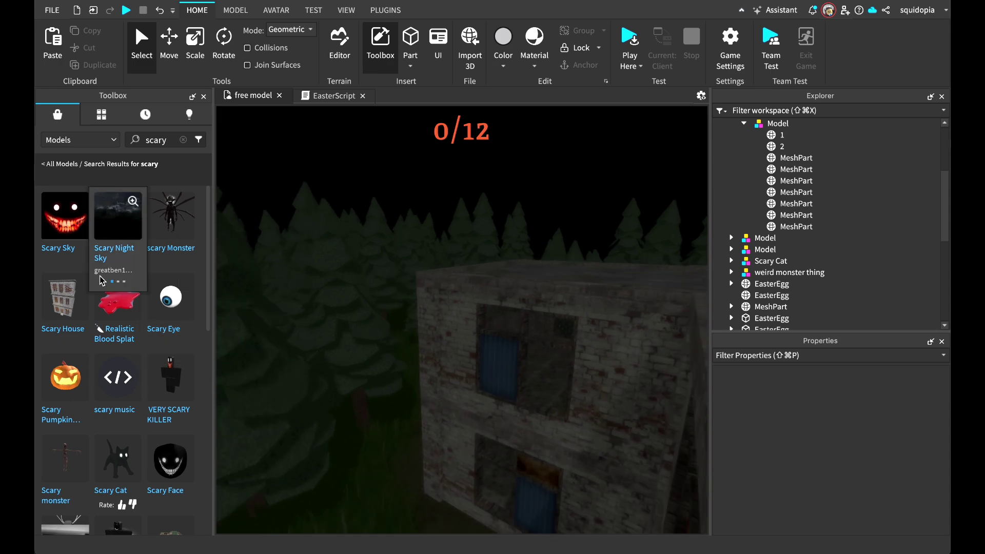
Place the scary tv model on the floor in the corner of a room inside the abandoned building
scroll(150, 345, down, 4)
right_drag(306, 413, 431, 436)
scroll(444, 441, up, 4)
drag(55, 369, 552, 351)
Try the Scary music (copied) model, accepting its script, then review the Scary script and remove it
scroll(551, 350, down, 5)
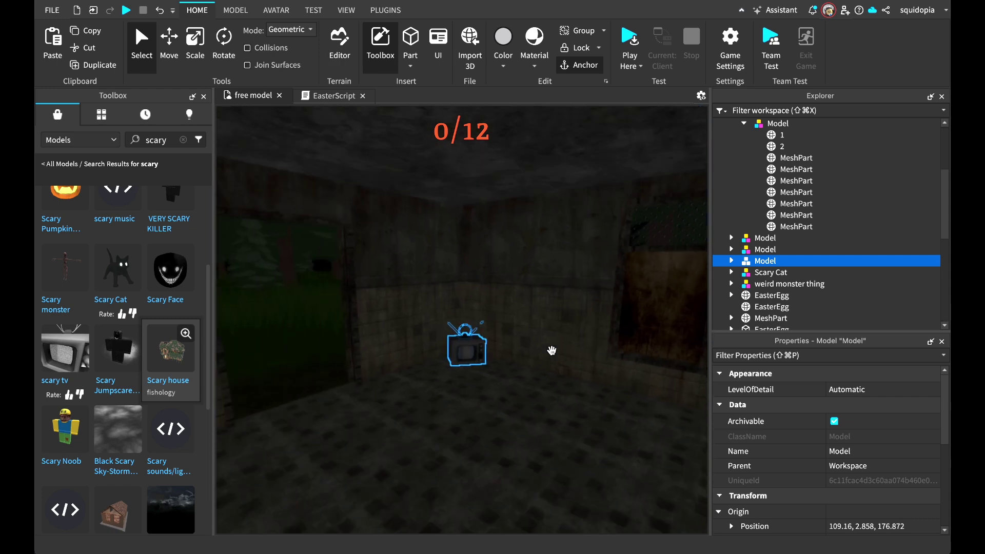
click(592, 277)
right_drag(592, 278, 642, 277)
scroll(160, 470, down, 5)
click(68, 260)
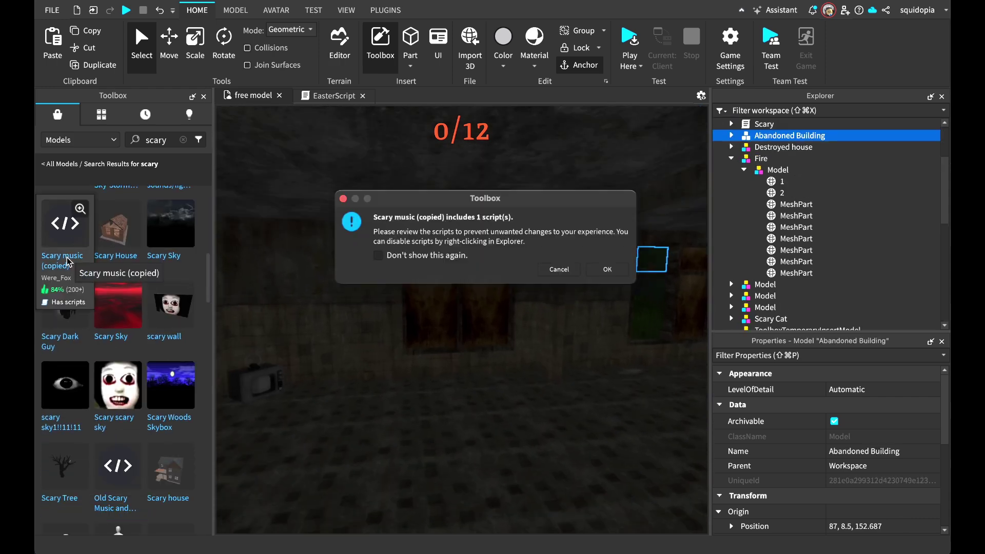
click(615, 271)
click(731, 123)
double_click(764, 123)
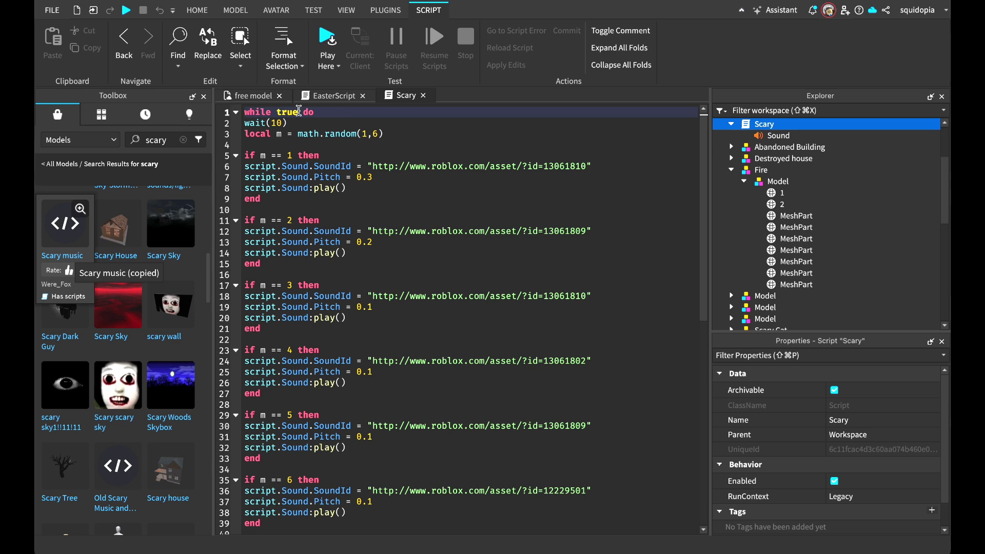
click(252, 98)
Look through more scary models and switch the "scary" search to audio
scroll(171, 397, down, 4)
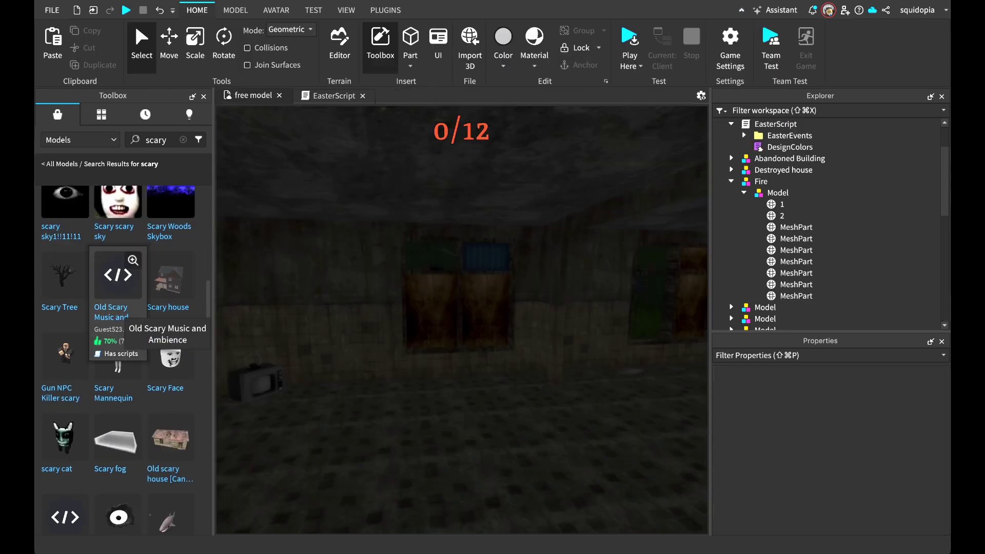
scroll(98, 226, down, 2)
click(67, 188)
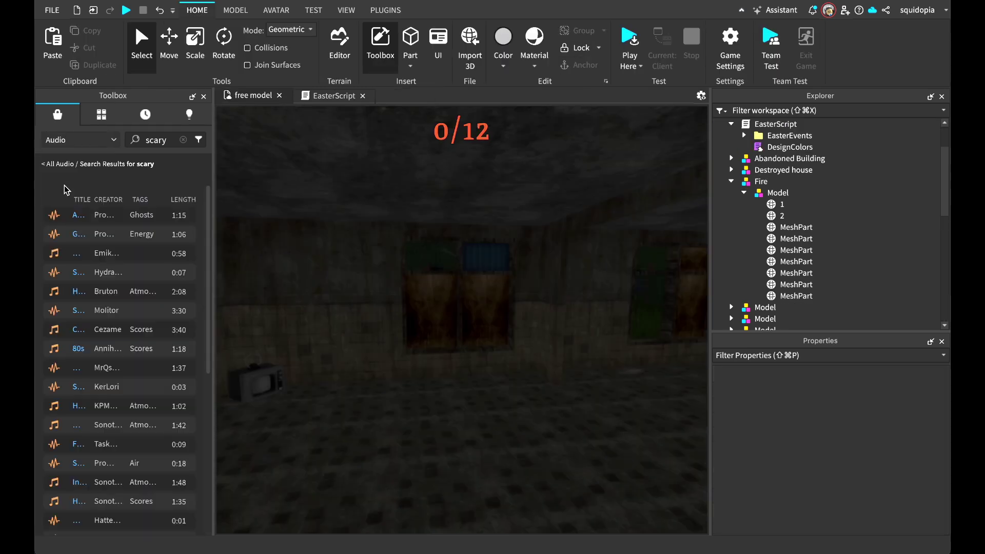
Insert the "Afterworld Ambience Weird Rumbling Ambience (SFX)" sound into the workspace and look through its playback properties
click(56, 217)
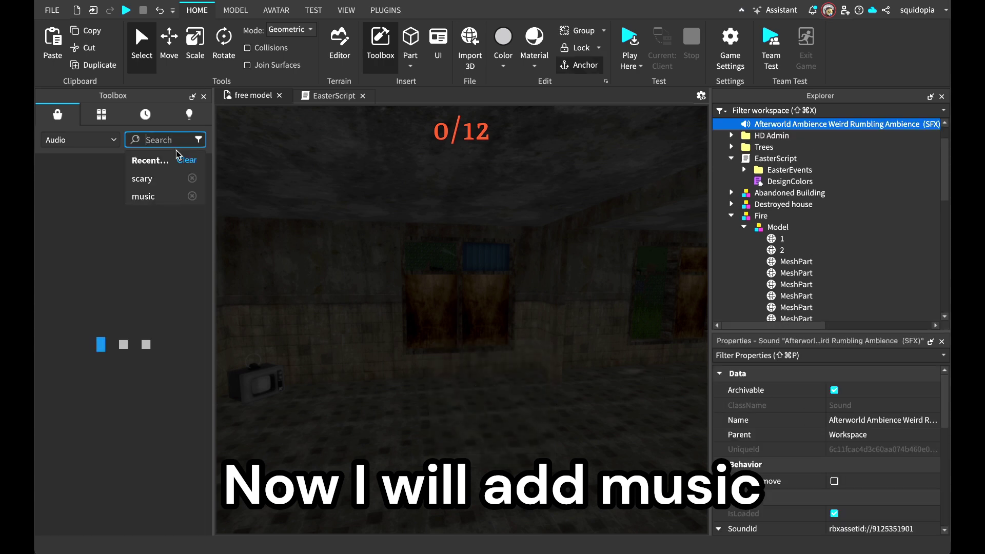
scroll(750, 478, down, 8)
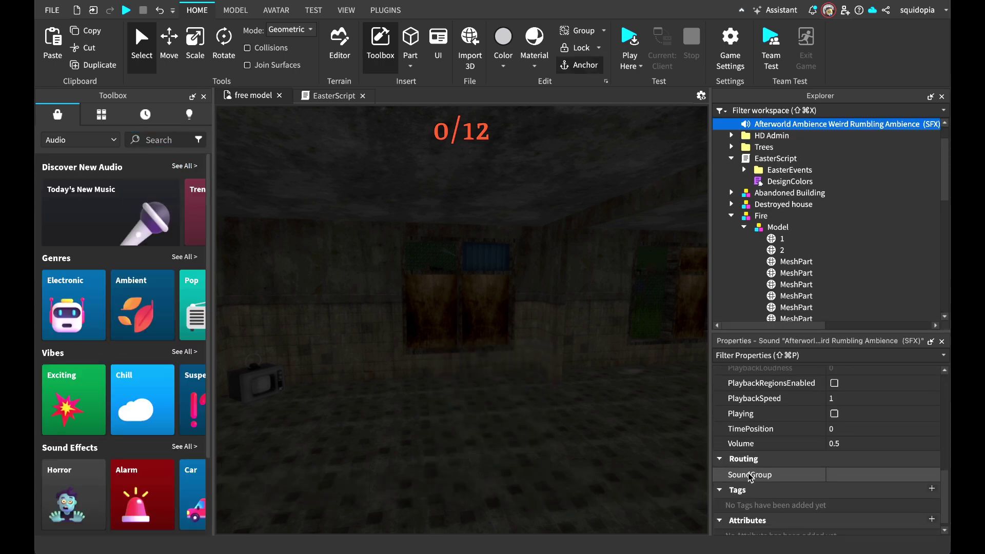
click(459, 288)
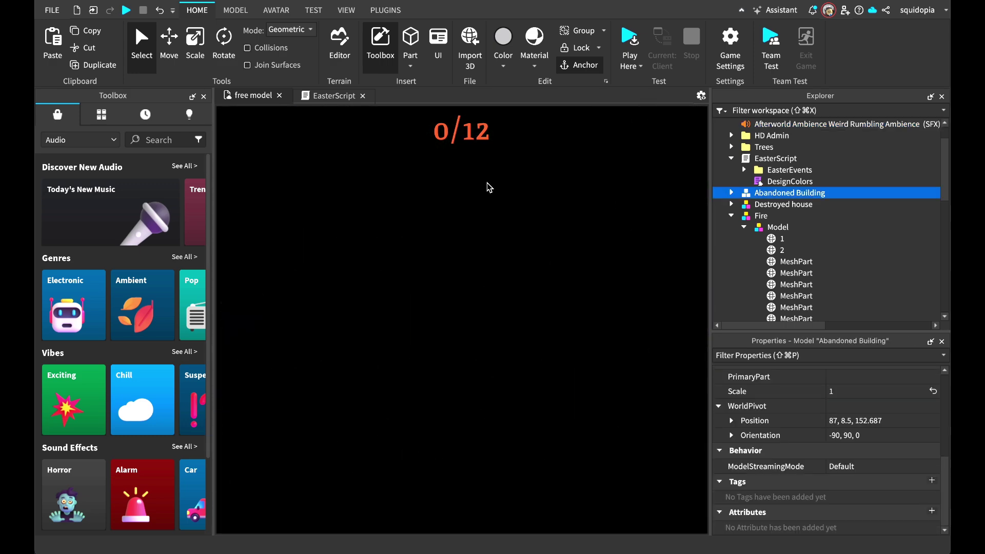
Examine the forest from above and the dirt road with the white car and blood stain
click(486, 183)
scroll(486, 183, up, 8)
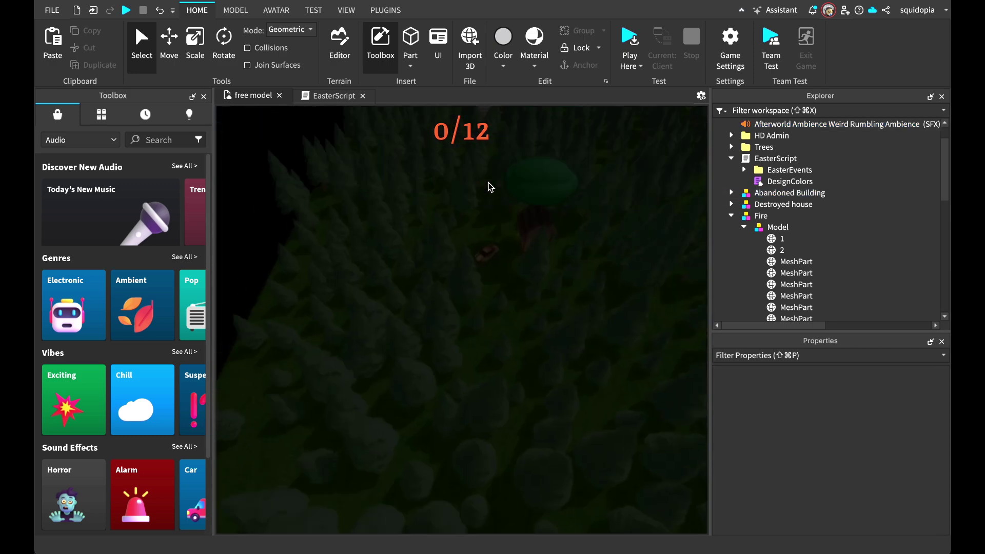
key(w)
click(385, 334)
key(a)
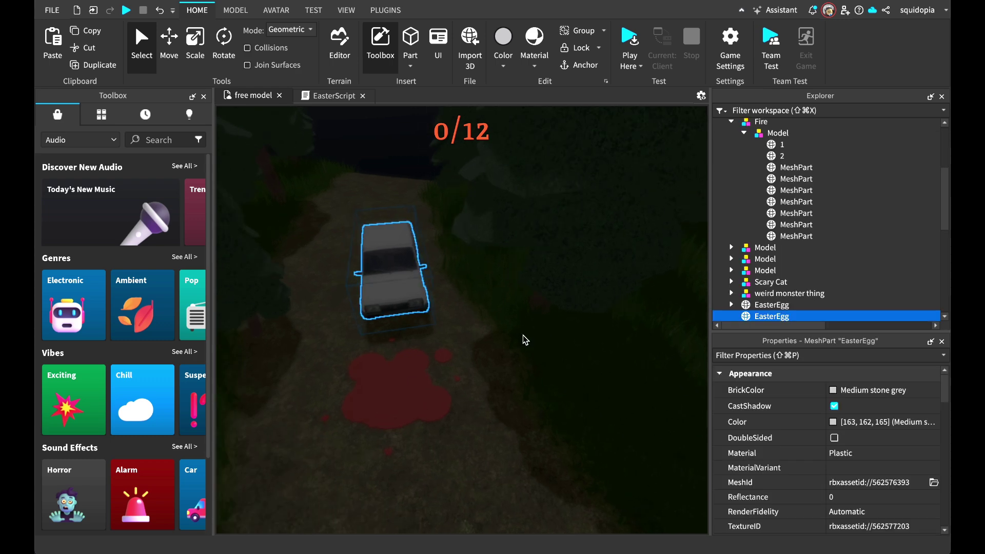
click(523, 338)
key(w)
right_drag(582, 495, 573, 495)
key(s)
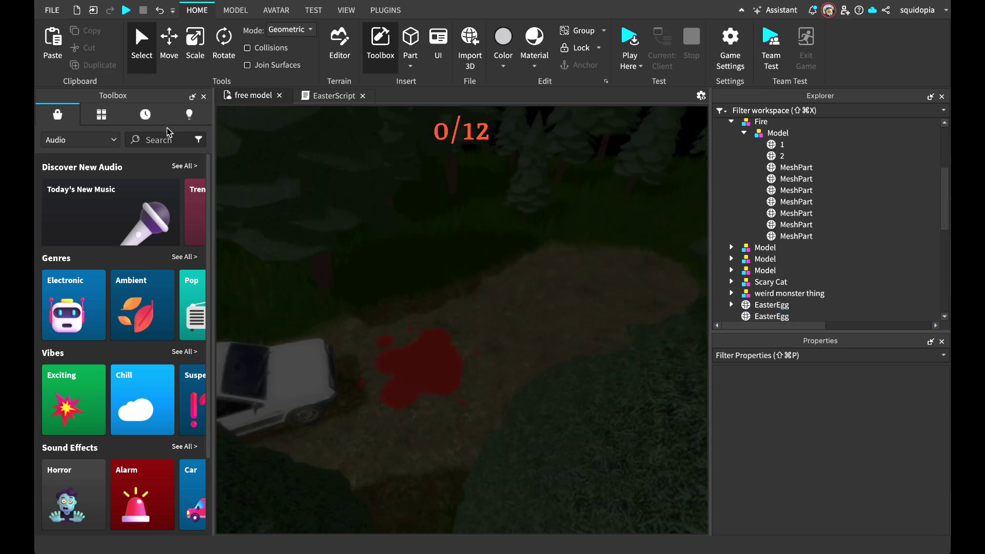
Search the library's models for "spawn" and place invisible spawn locations on the grass beside the treehouse
click(80, 140)
click(79, 159)
key(s)
scroll(395, 282, down, 8)
key(a)
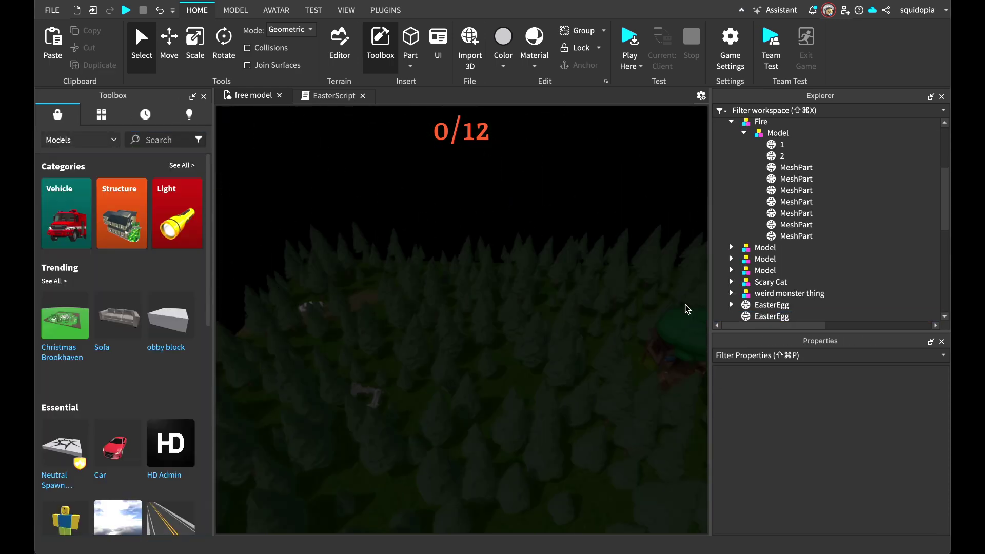
key(d)
scroll(637, 358, up, 8)
right_drag(637, 353, 638, 354)
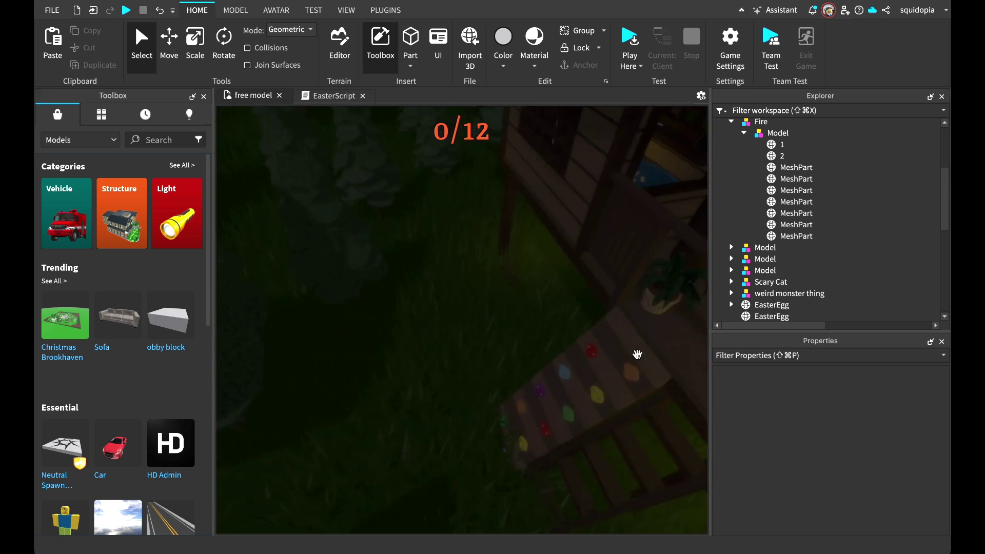
click(167, 139)
text(spawn)
key(Return)
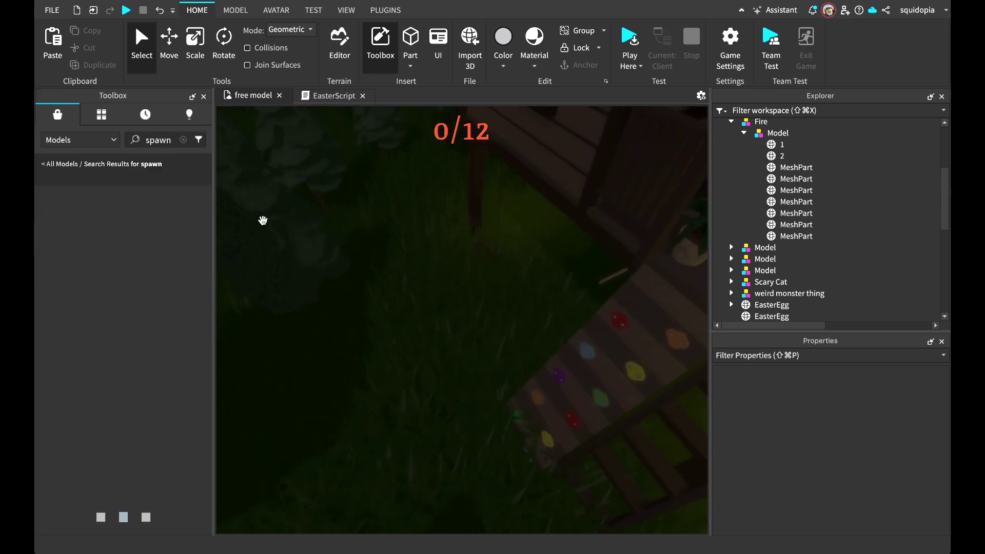
drag(123, 237, 488, 372)
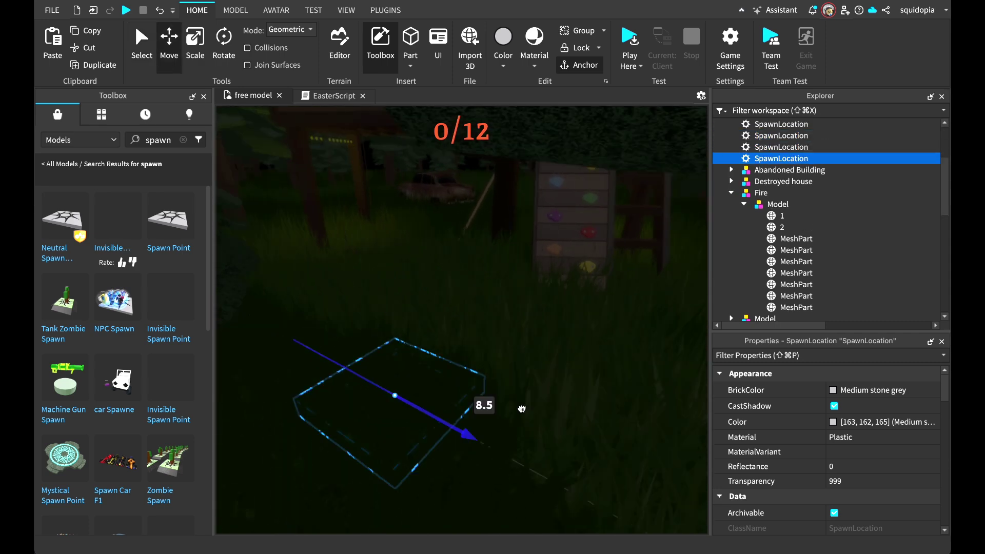
drag(522, 409, 460, 402)
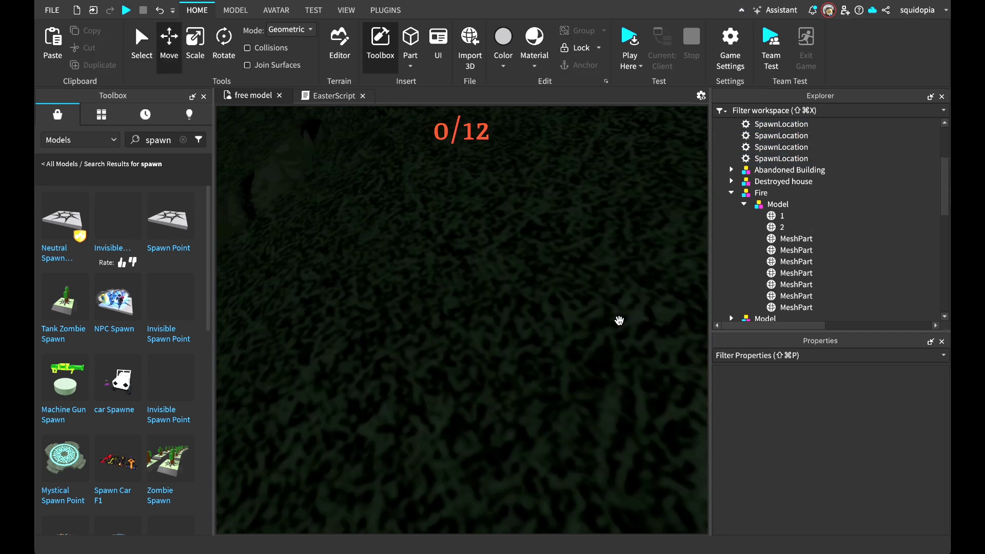
Play-test the game from the current spot by the treehouse and equip the first inventory item
right_drag(618, 324, 618, 319)
key(w)
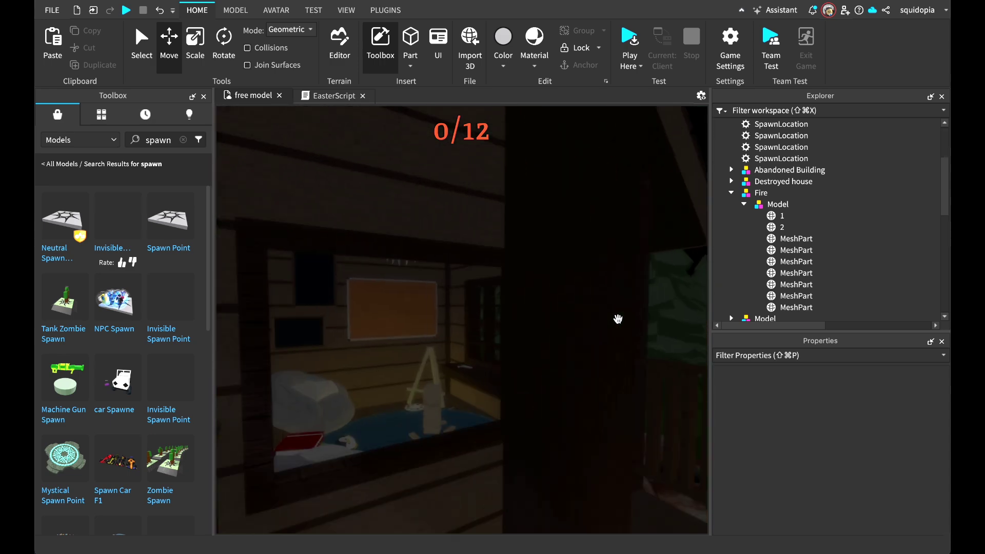
click(453, 385)
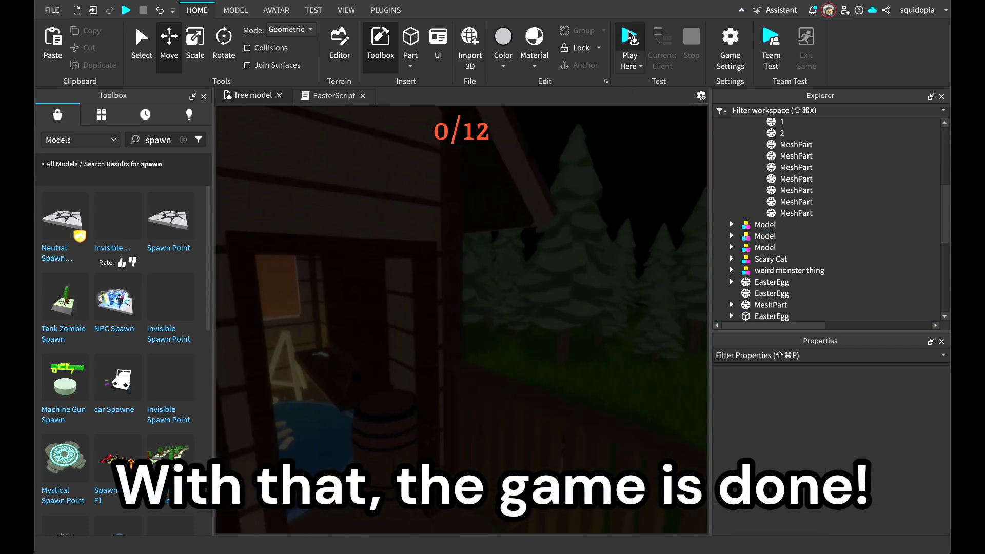
click(630, 39)
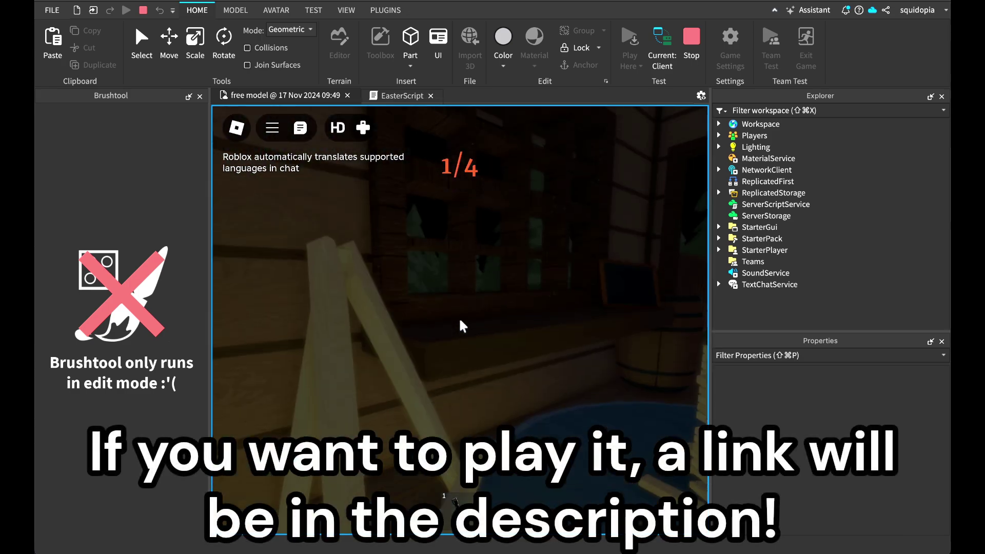
key(1)
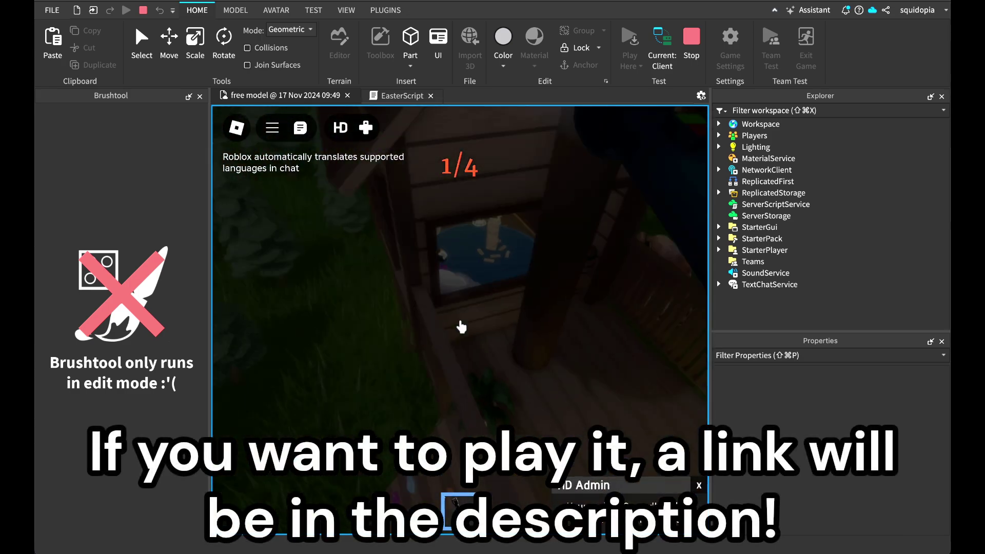